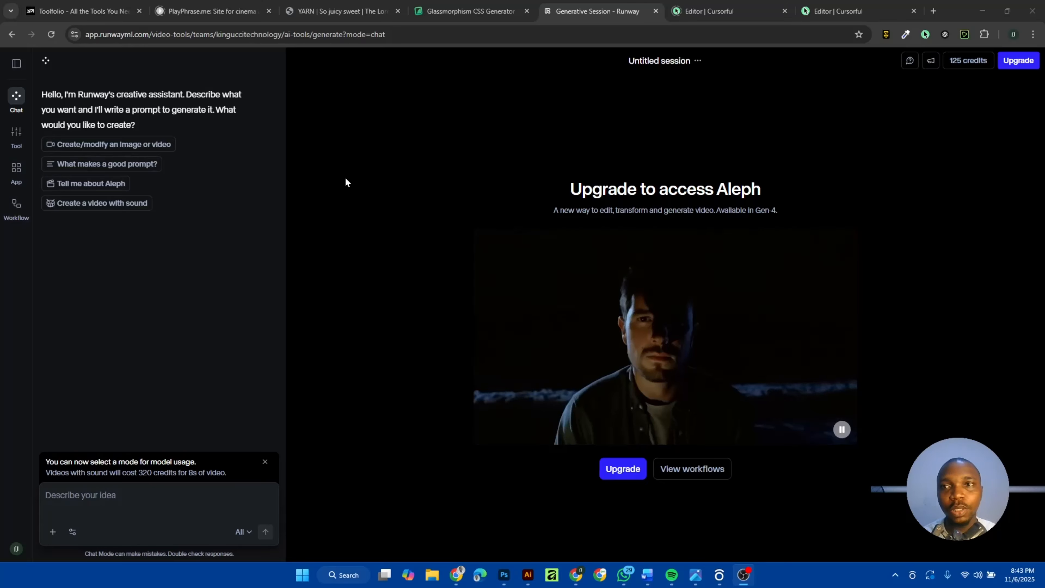
Step: Expand the sidebar and open Tools to view the video and image generation settings
click(15, 66)
click(15, 69)
click(16, 69)
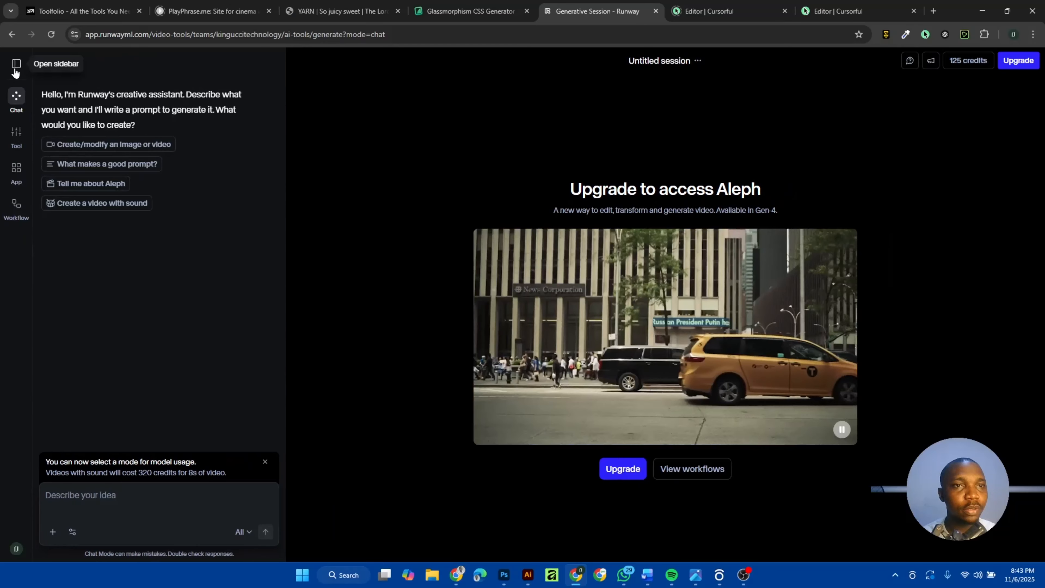
click(16, 69)
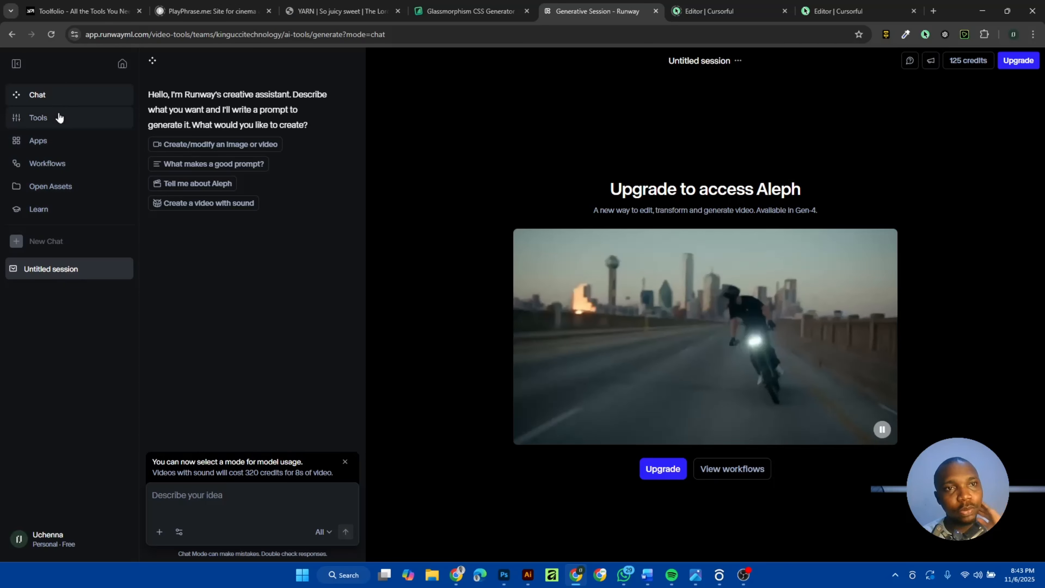
click(59, 118)
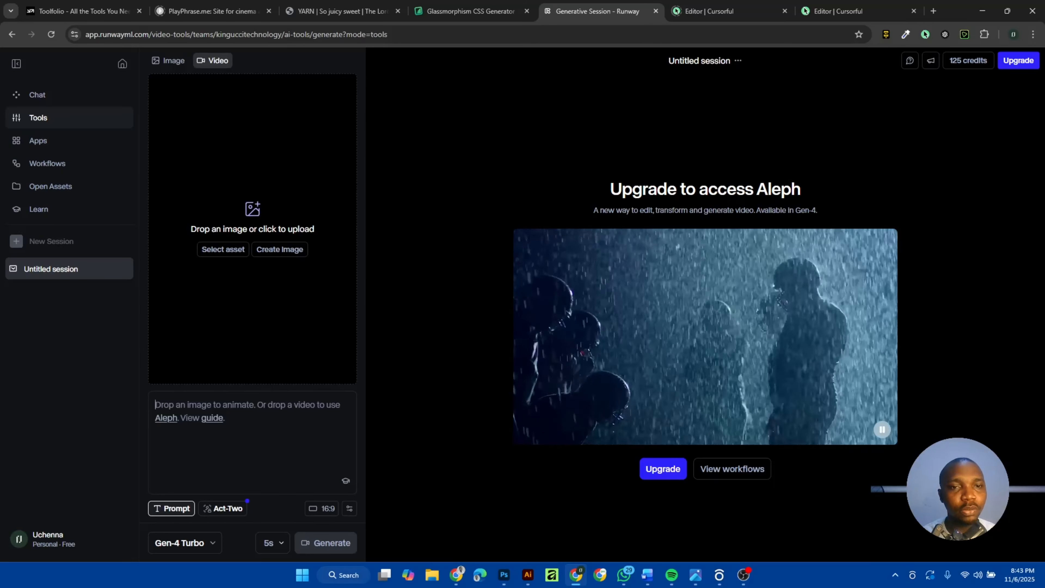
click(170, 65)
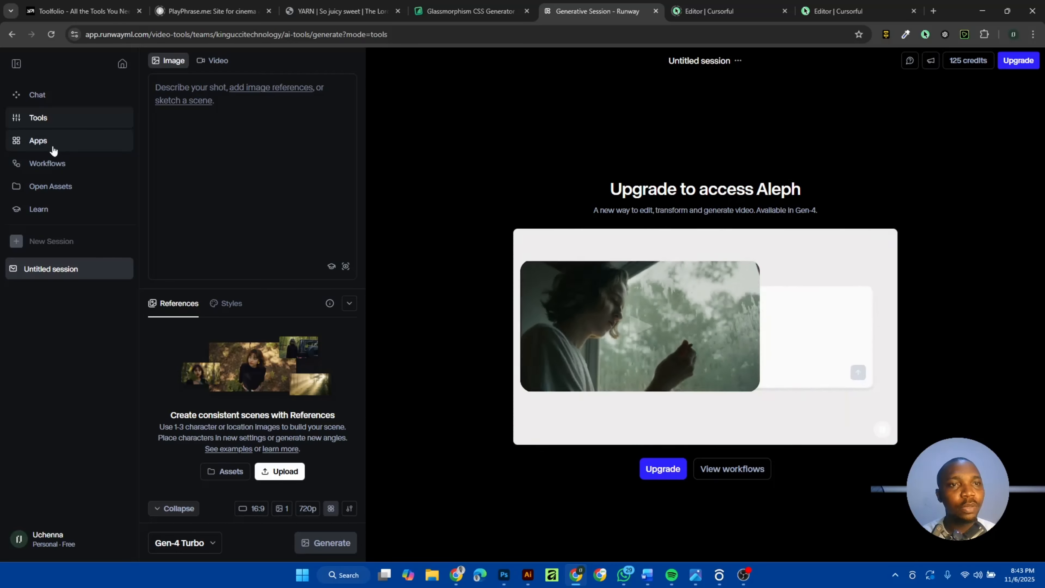
Step: Open the Apps page and examine its featured collections and the range of available video and image models
click(53, 149)
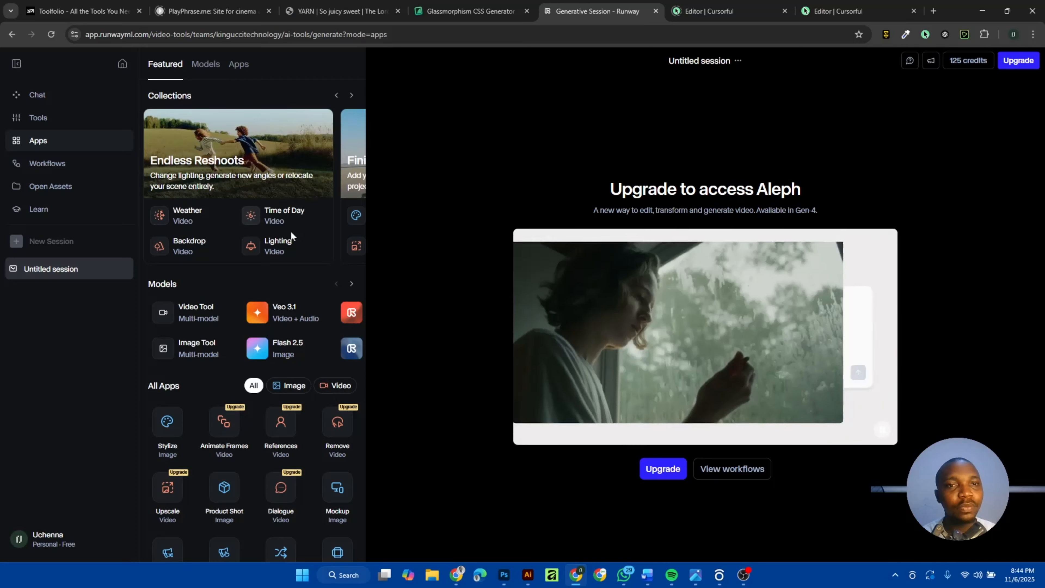
scroll(290, 245, right, 5)
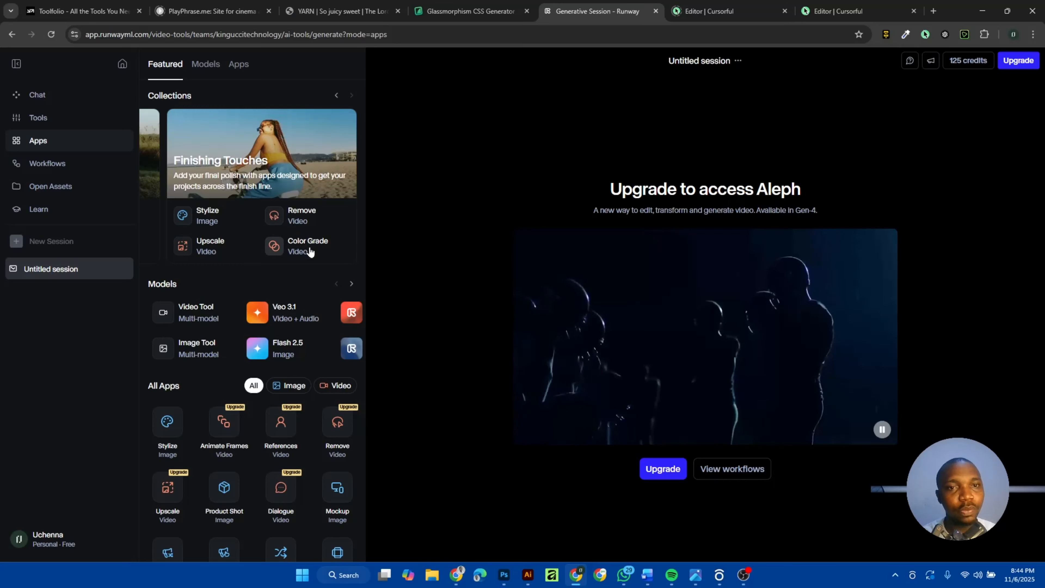
scroll(310, 252, down, 2)
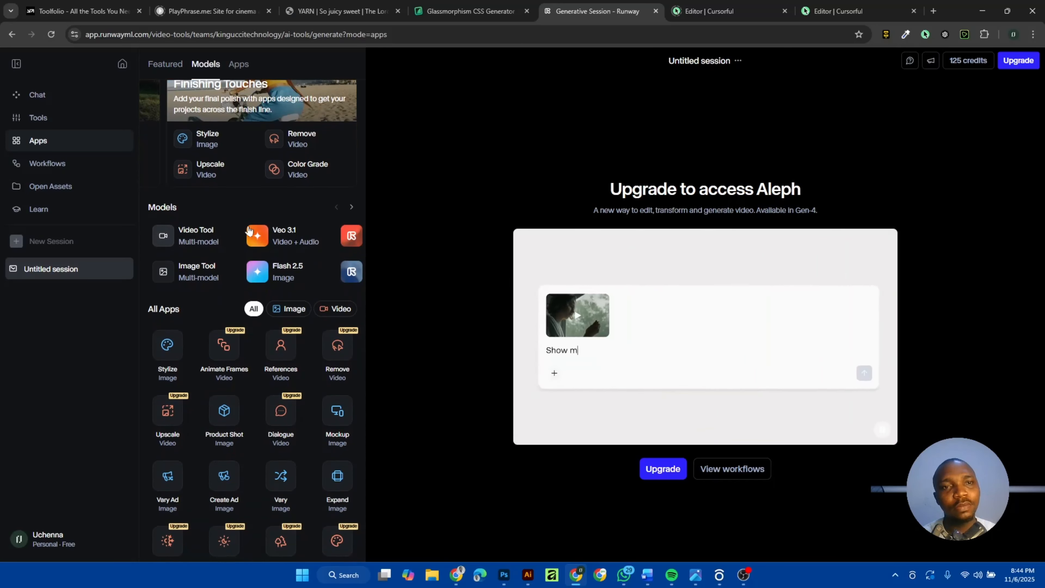
scroll(250, 246, right, 2)
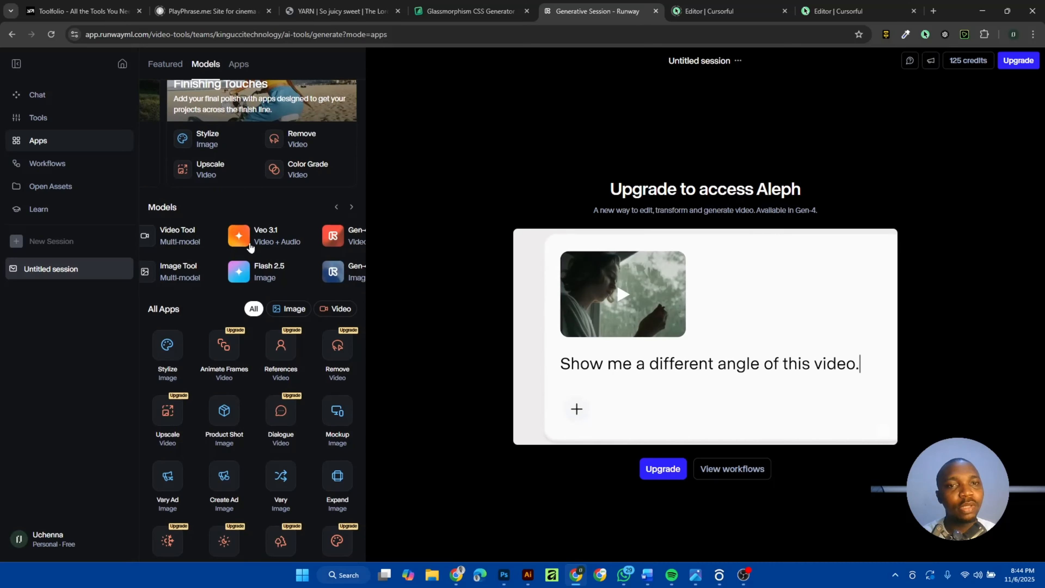
scroll(250, 244, left, 2)
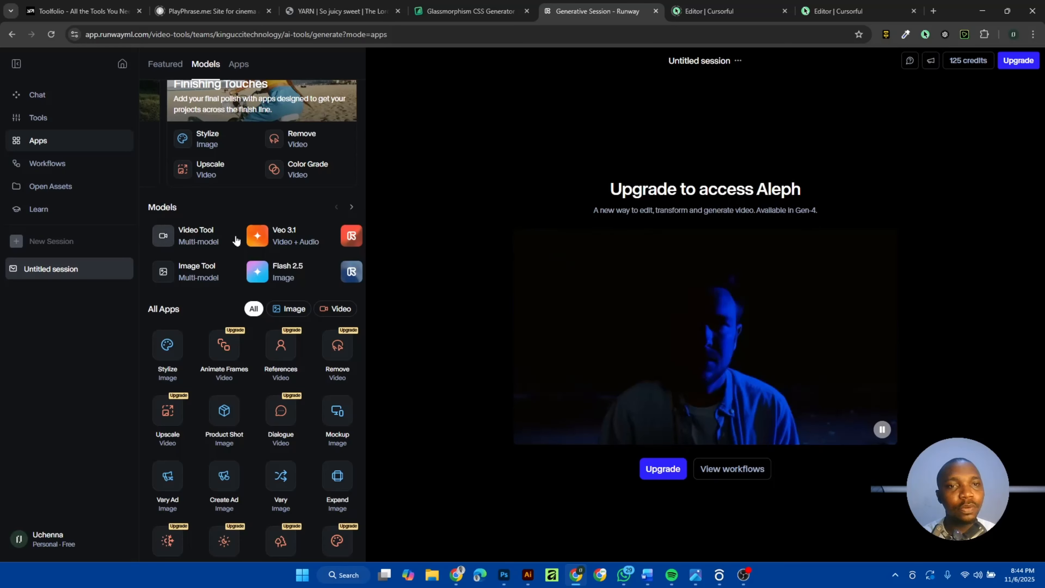
scroll(236, 240, right, 3)
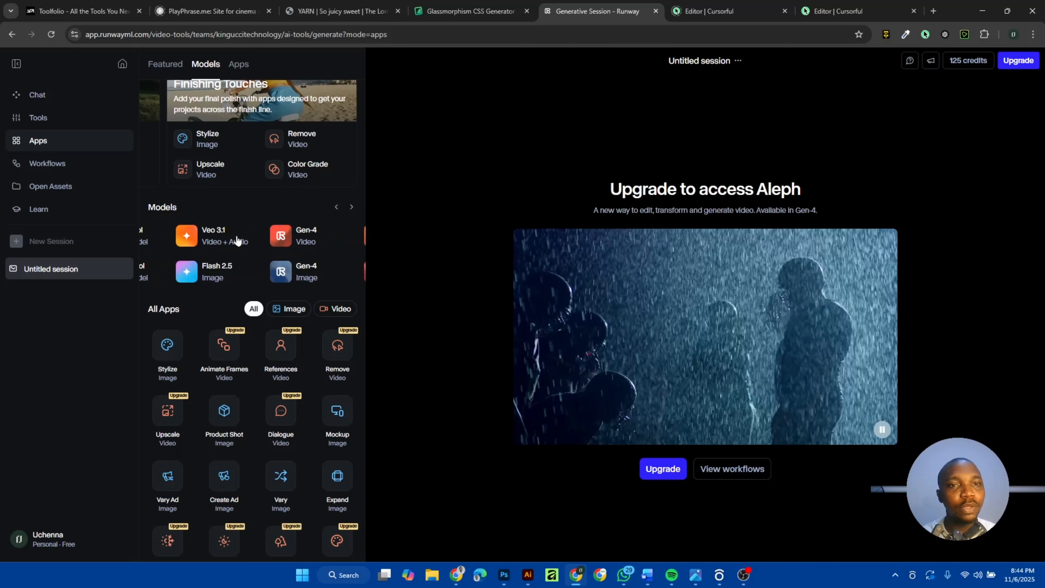
scroll(235, 251, right, 2)
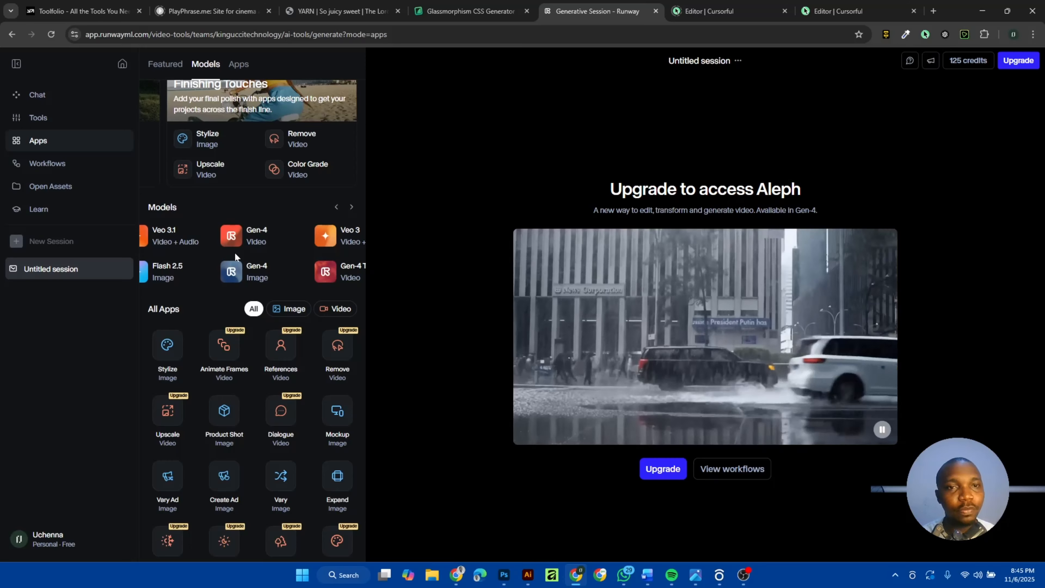
scroll(234, 252, right, 2)
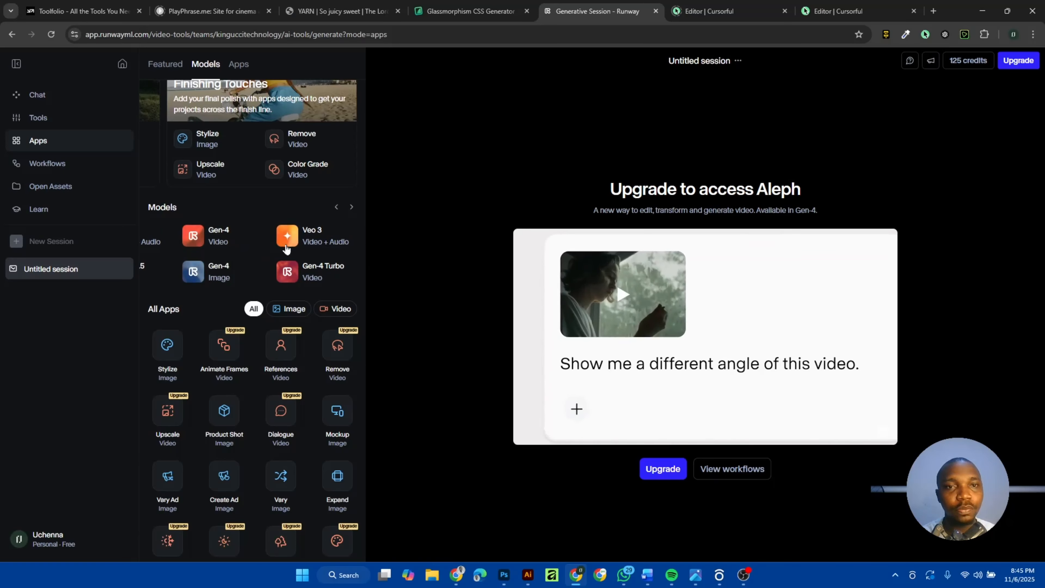
scroll(287, 249, right, 2)
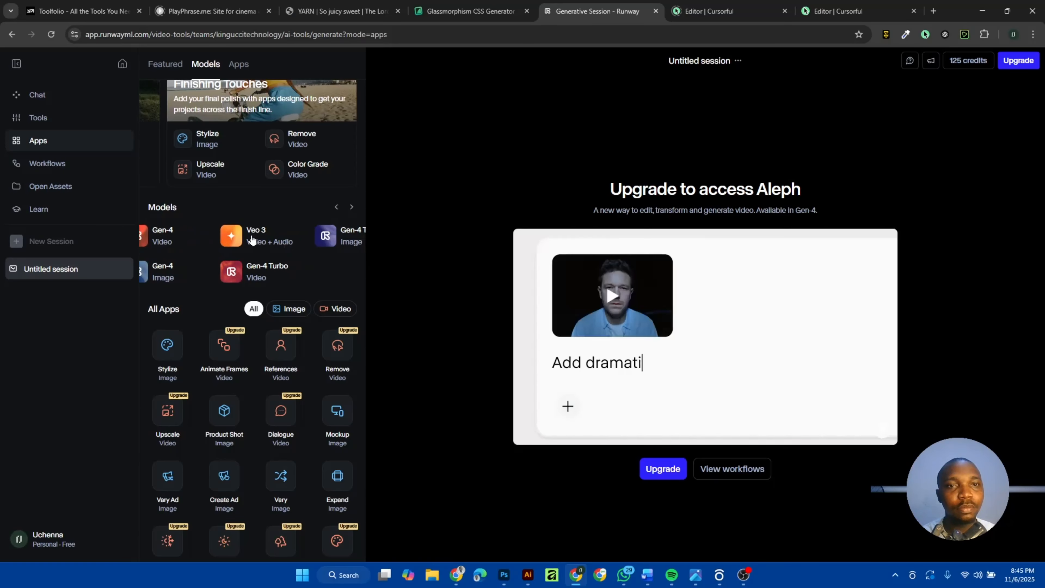
scroll(288, 247, right, 2)
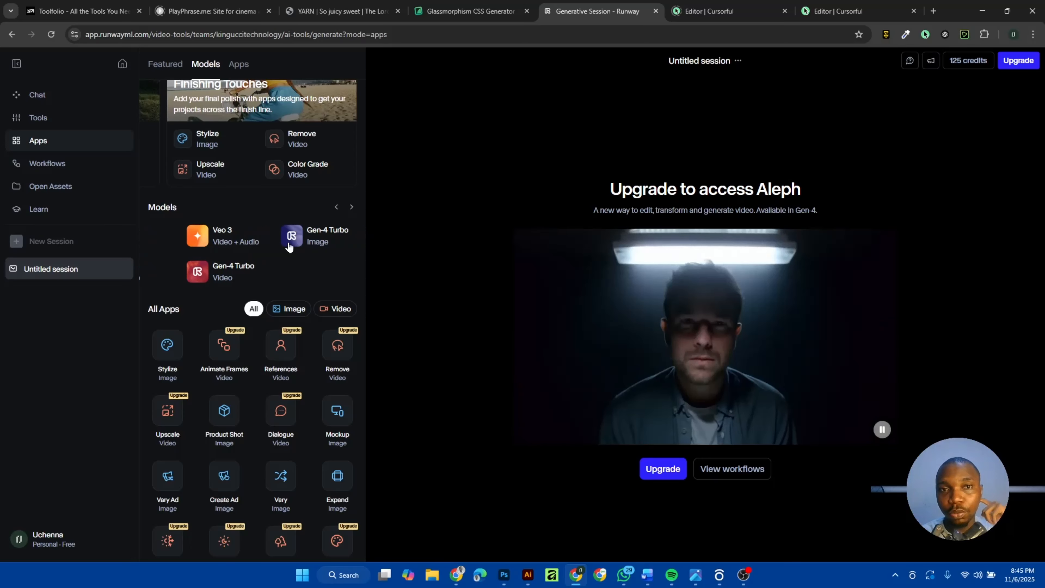
scroll(288, 246, left, 3)
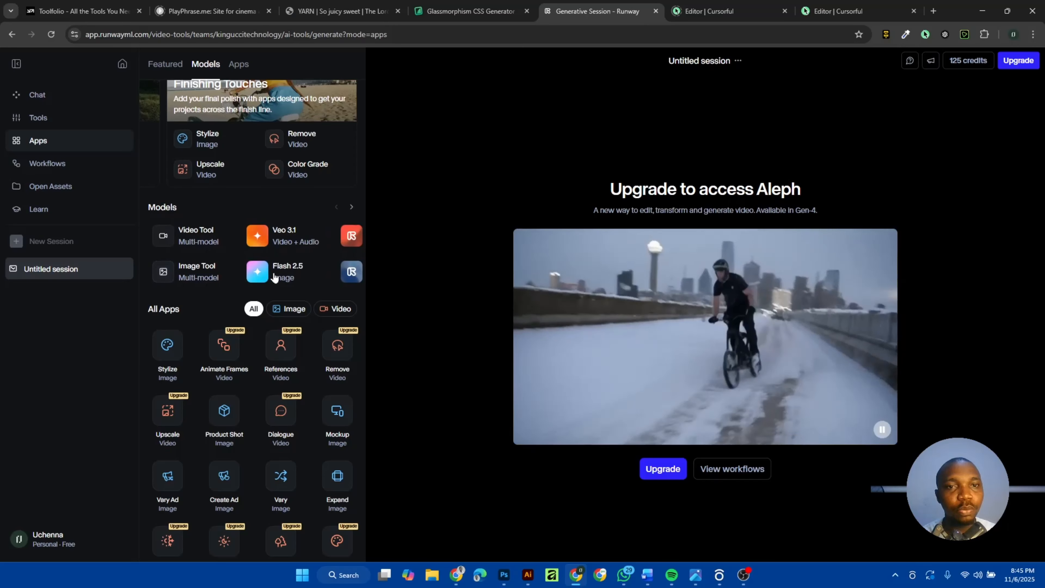
scroll(234, 269, right, 2)
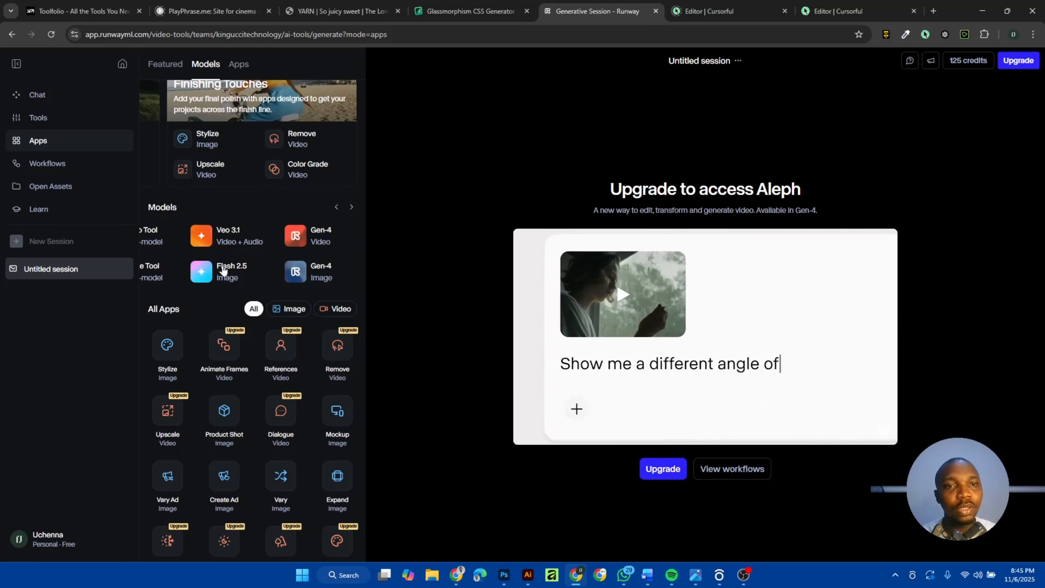
scroll(222, 270, right, 1)
scroll(222, 271, left, 3)
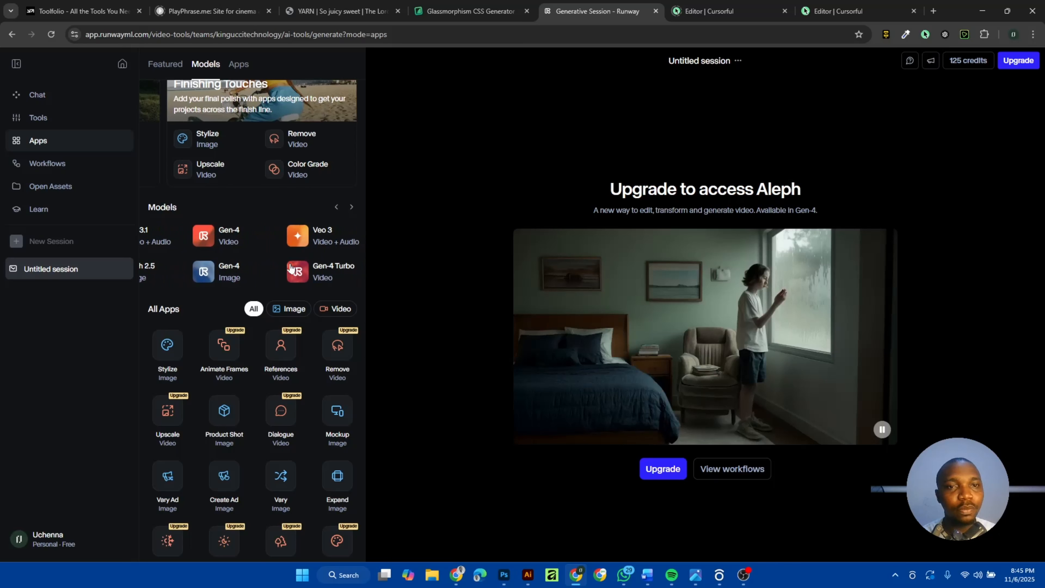
Step: Browse the full app list, filtering it by Image and by Video
scroll(259, 284, down, 3)
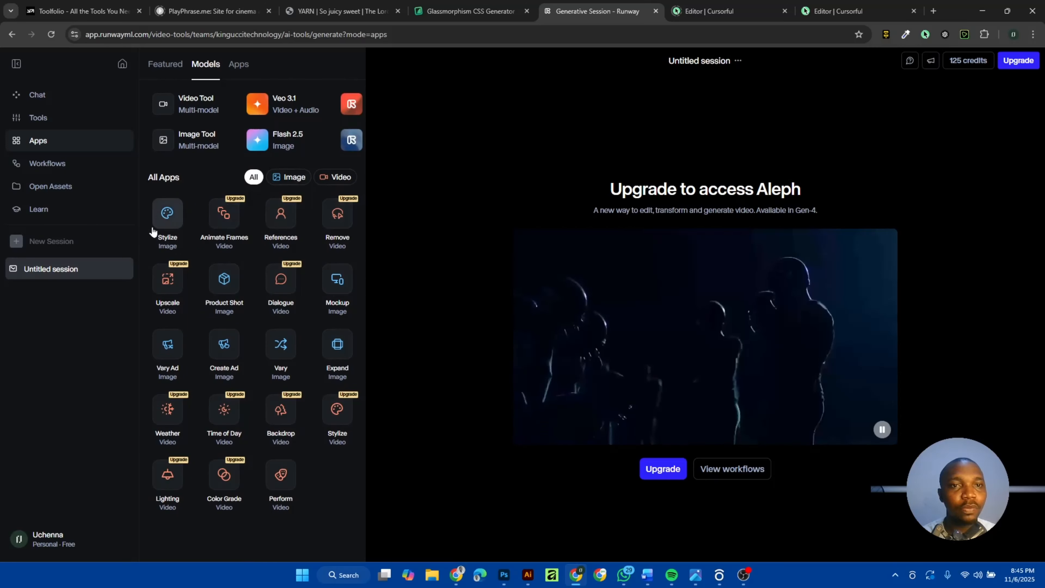
click(296, 178)
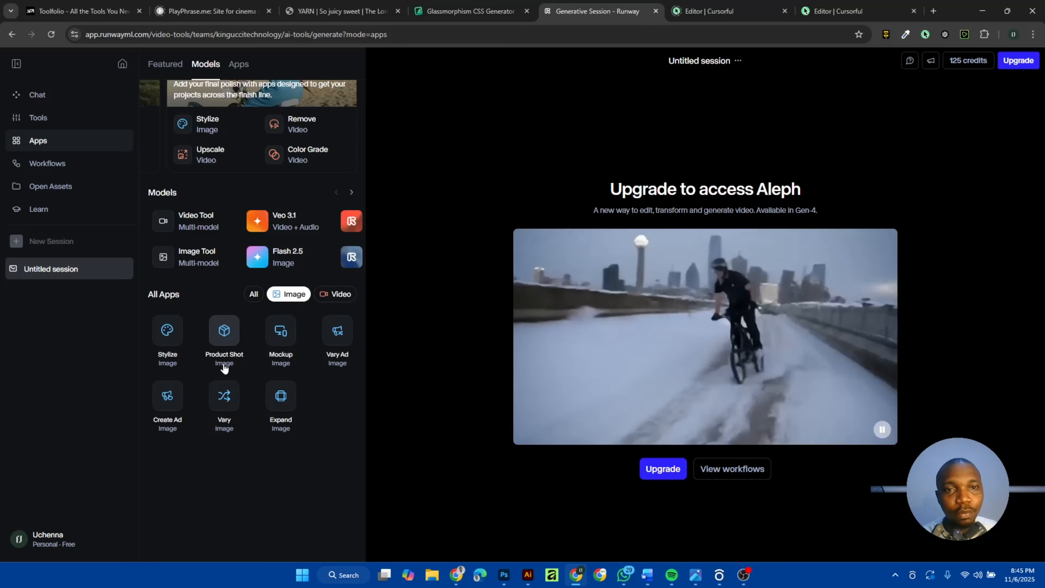
click(339, 294)
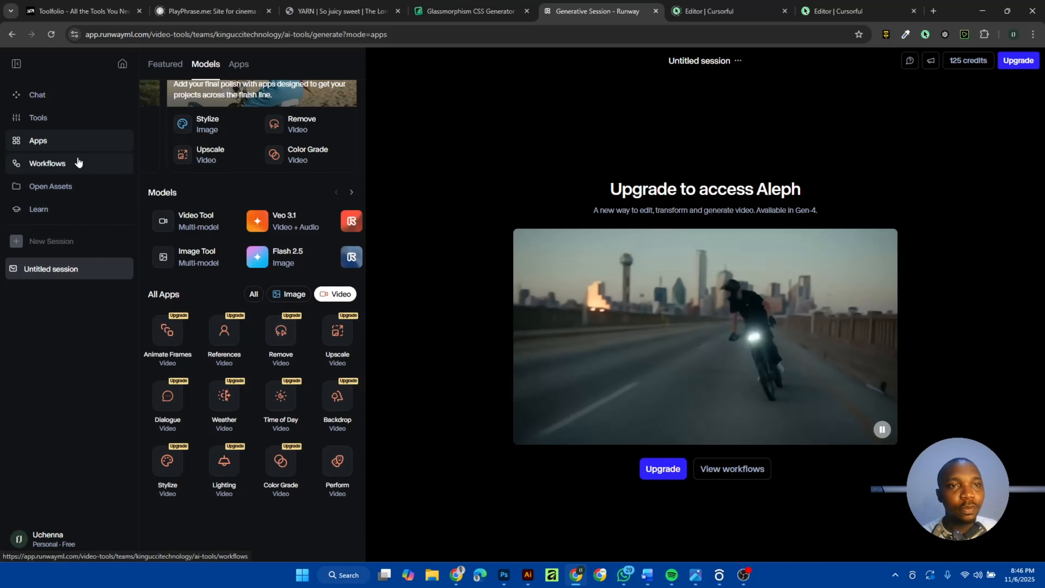
Step: Open the Workflows page and look through the featured workflows, own workflows and Runway Academy sections
click(78, 163)
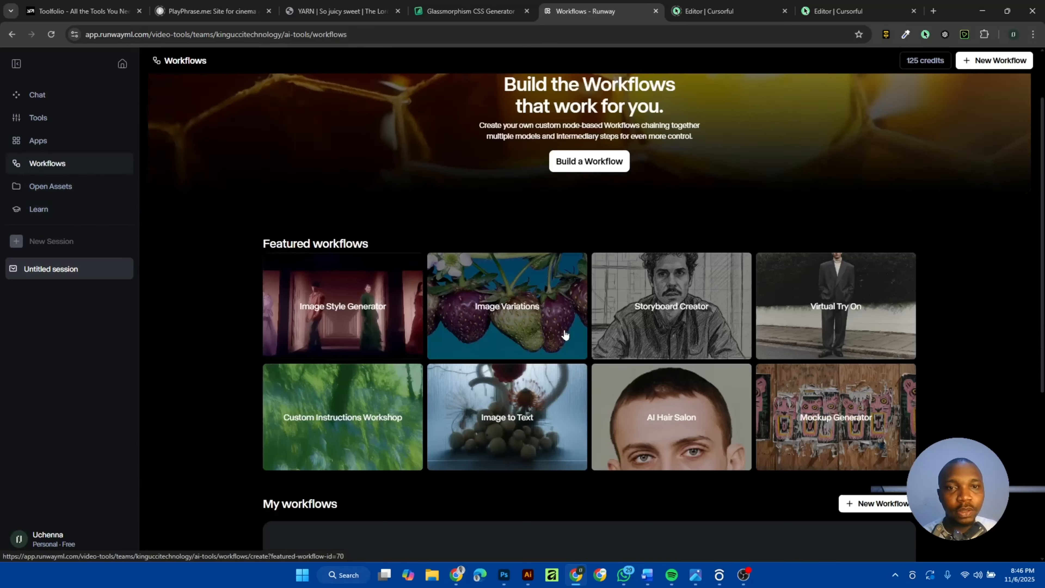
scroll(565, 334, down, 3)
scroll(565, 334, up, 5)
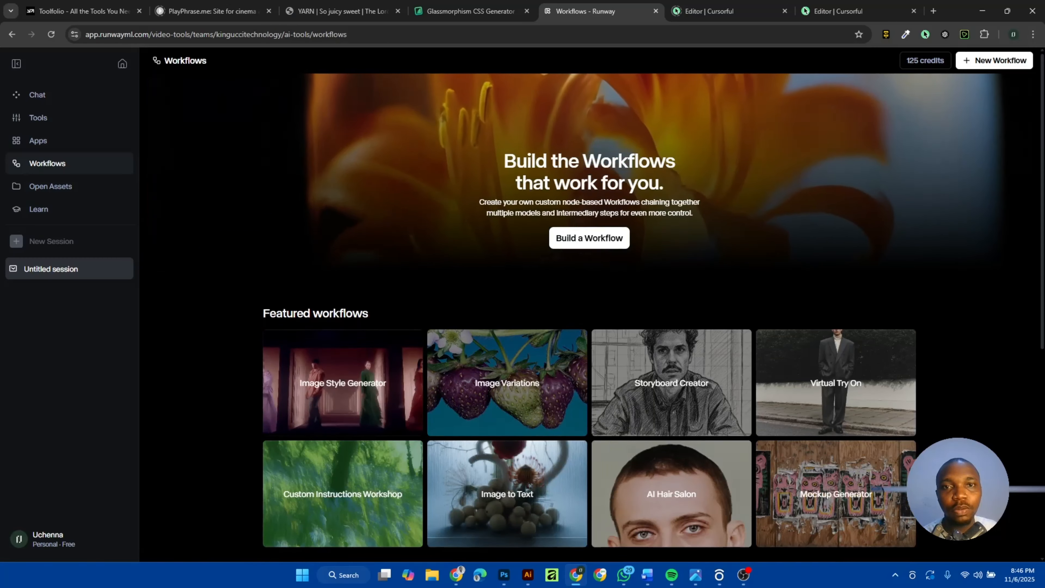
scroll(521, 321, down, 7)
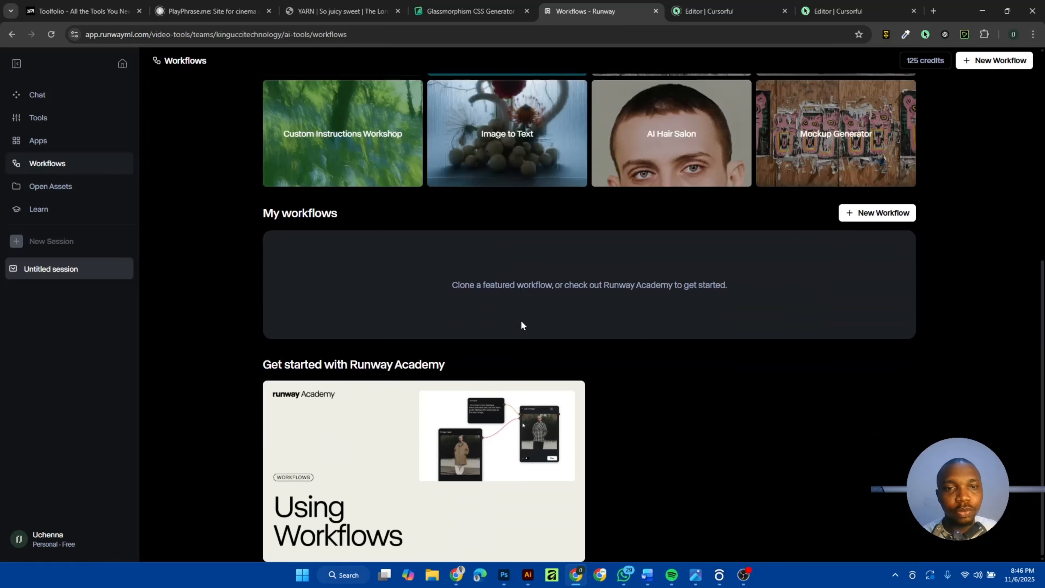
scroll(457, 360, up, 5)
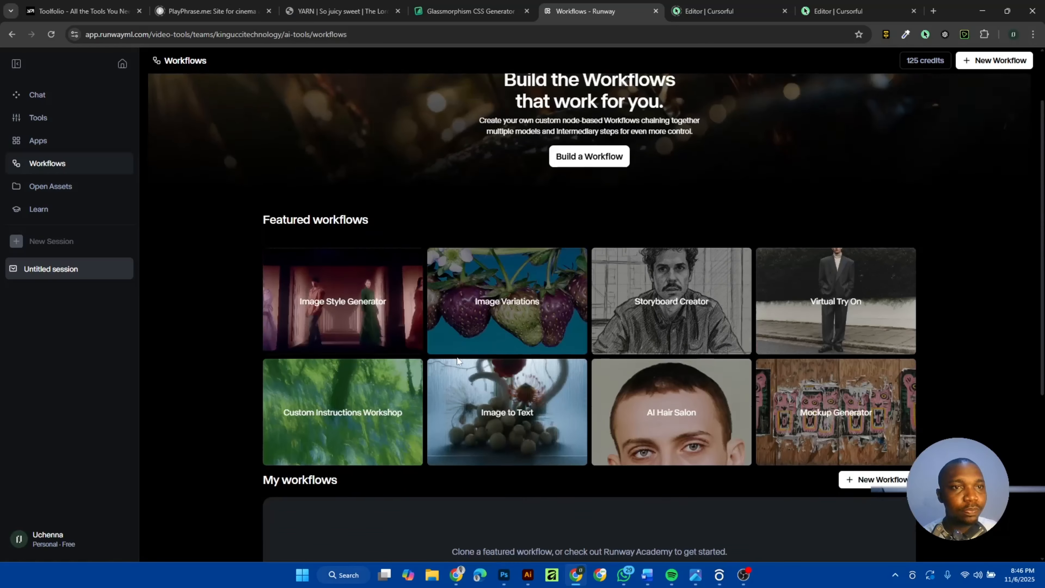
scroll(457, 360, up, 2)
Step: Open the private asset library and close all browser tabs unrelated to Runway, discarding the unsaved Cursorful editor changes
click(73, 187)
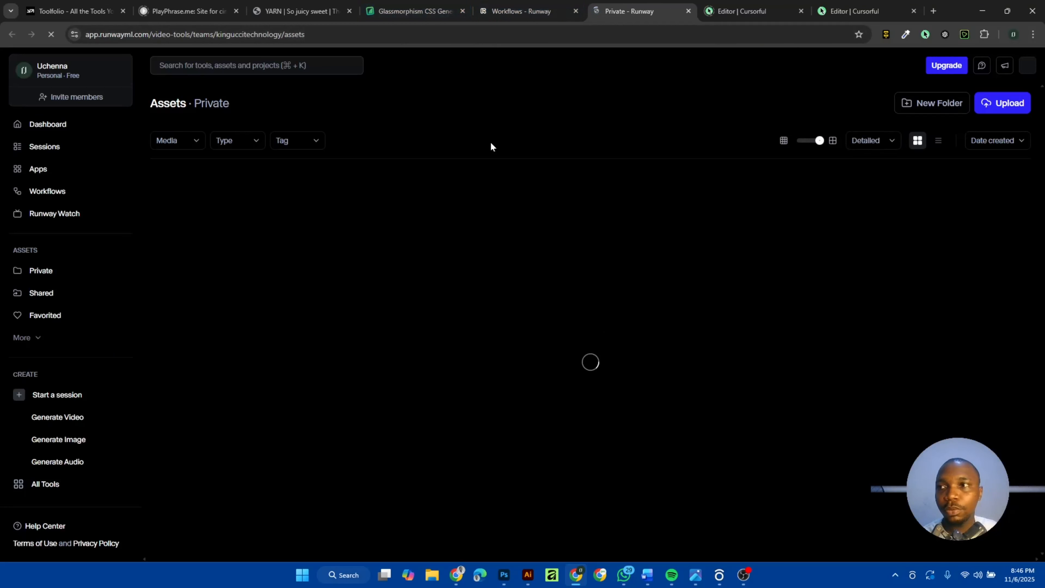
click(463, 12)
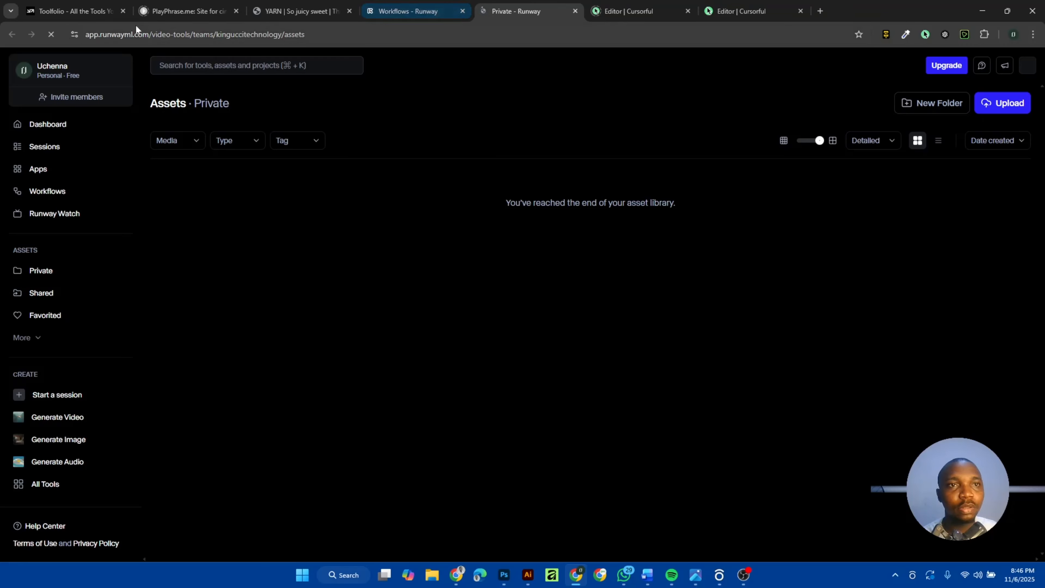
click(123, 12)
click(123, 12)
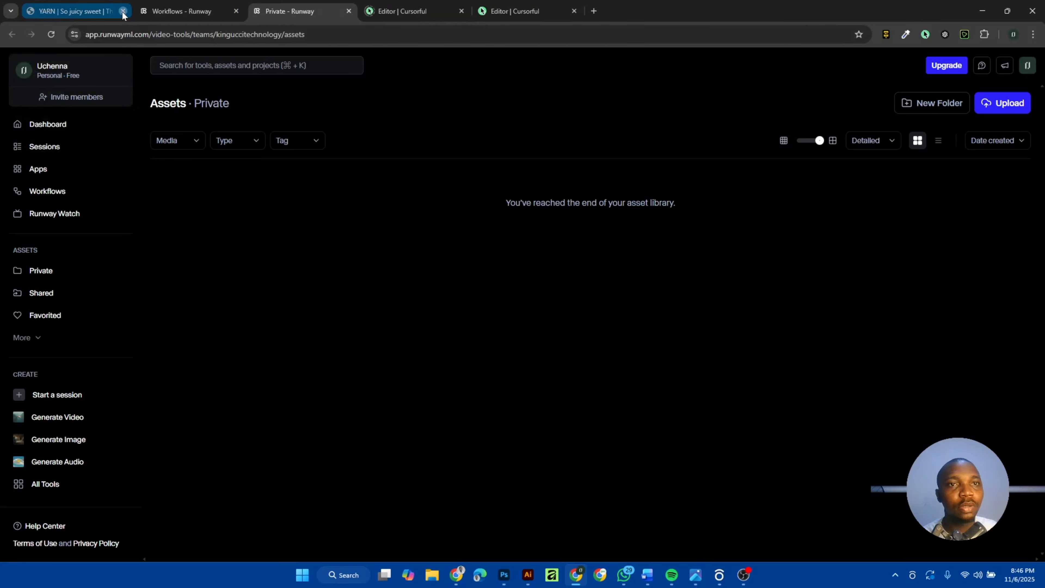
click(123, 12)
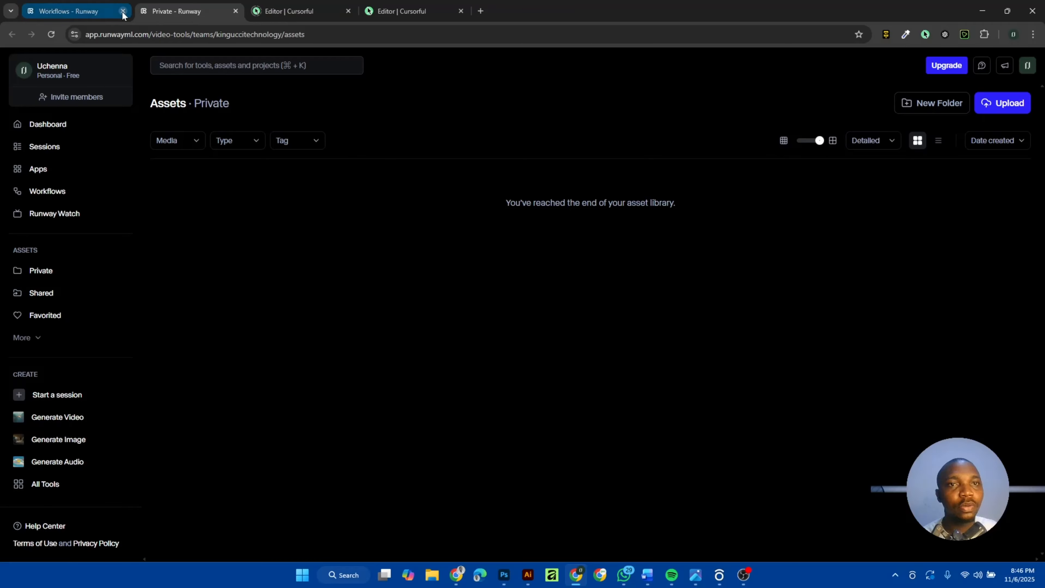
click(347, 11)
click(348, 11)
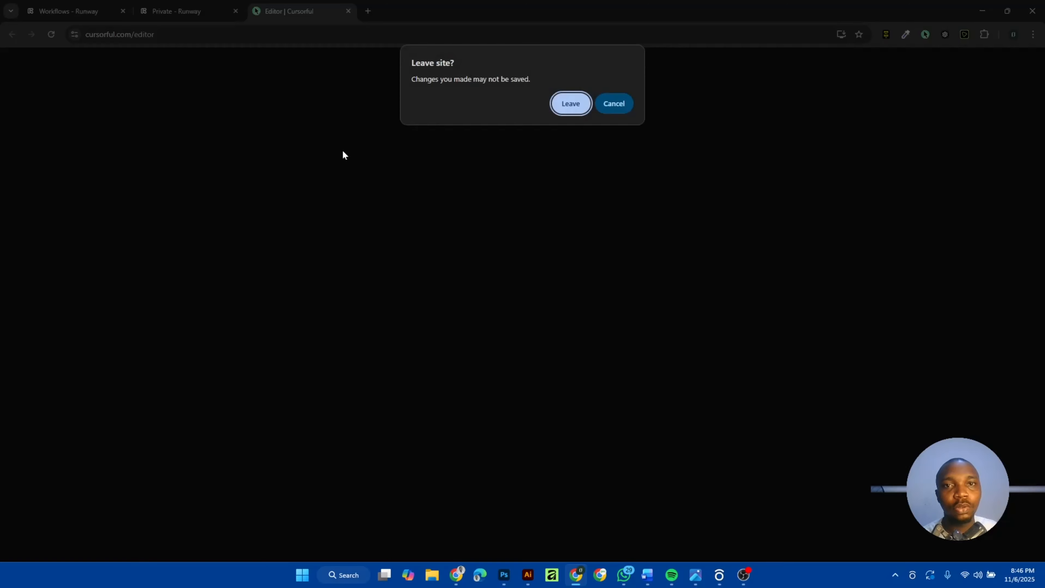
click(568, 103)
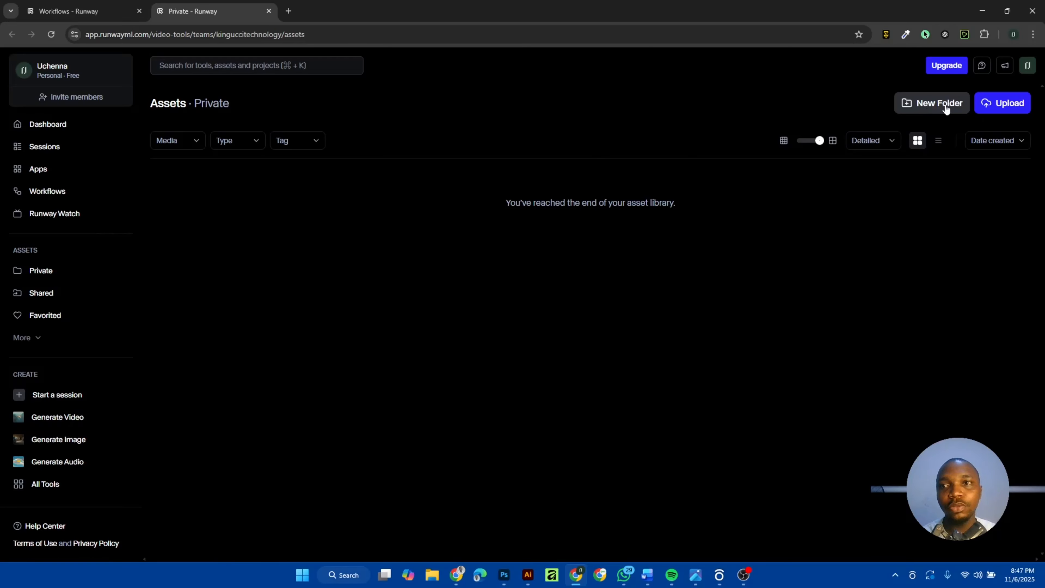
Step: Upload the Gemini-generated image of the person in a suit from the computer to the private assets
click(1004, 108)
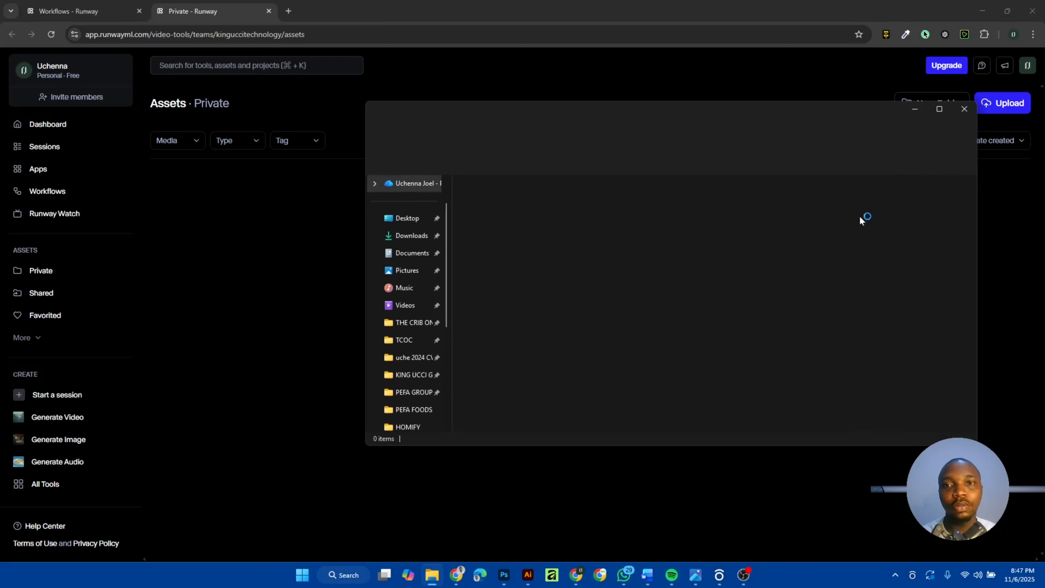
drag(600, 110, 1044, 112)
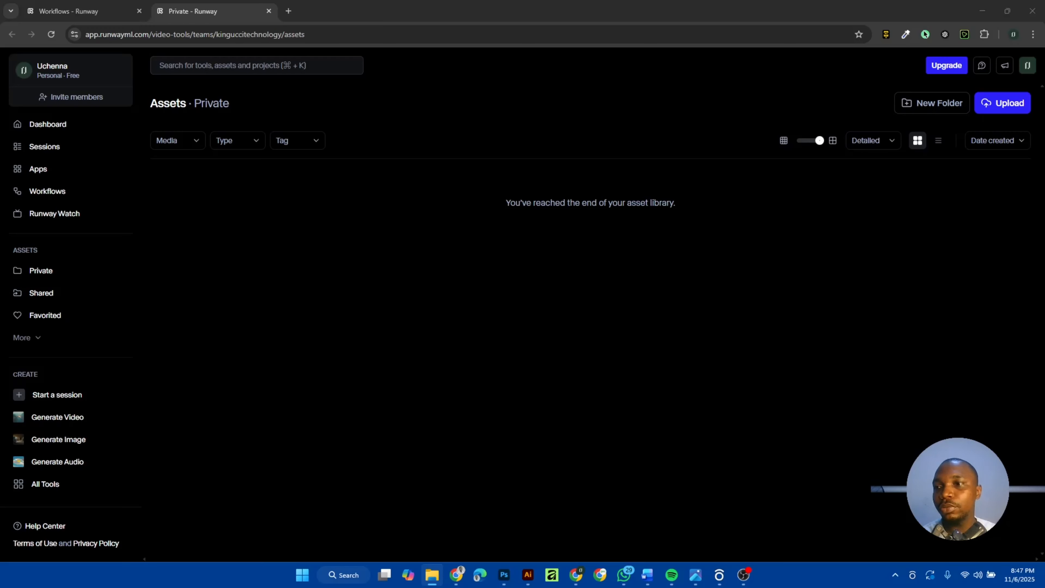
drag(938, 287, 749, 291)
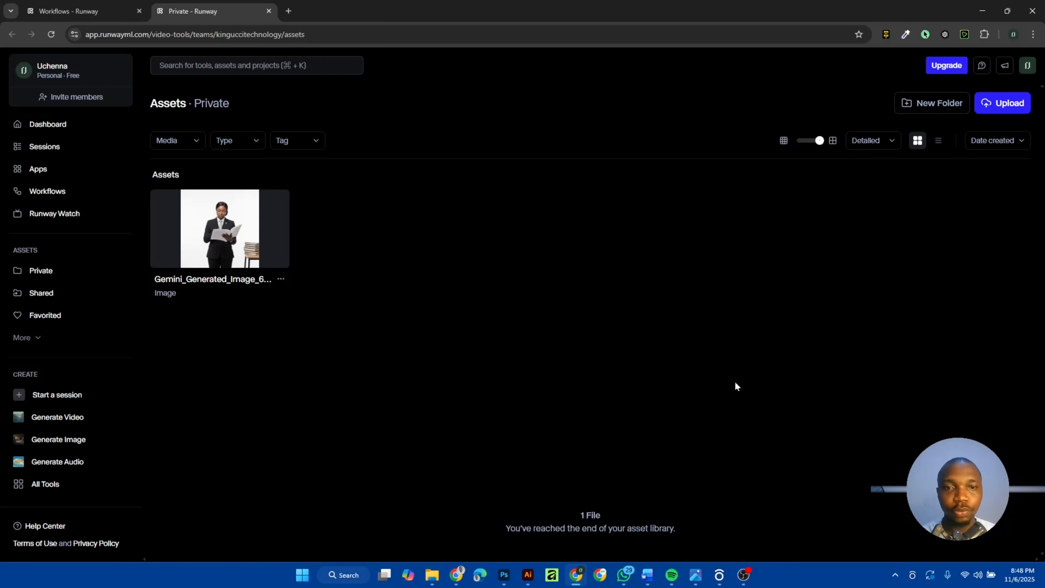
Step: Return to the untitled generative session and open its video generation tool
click(71, 174)
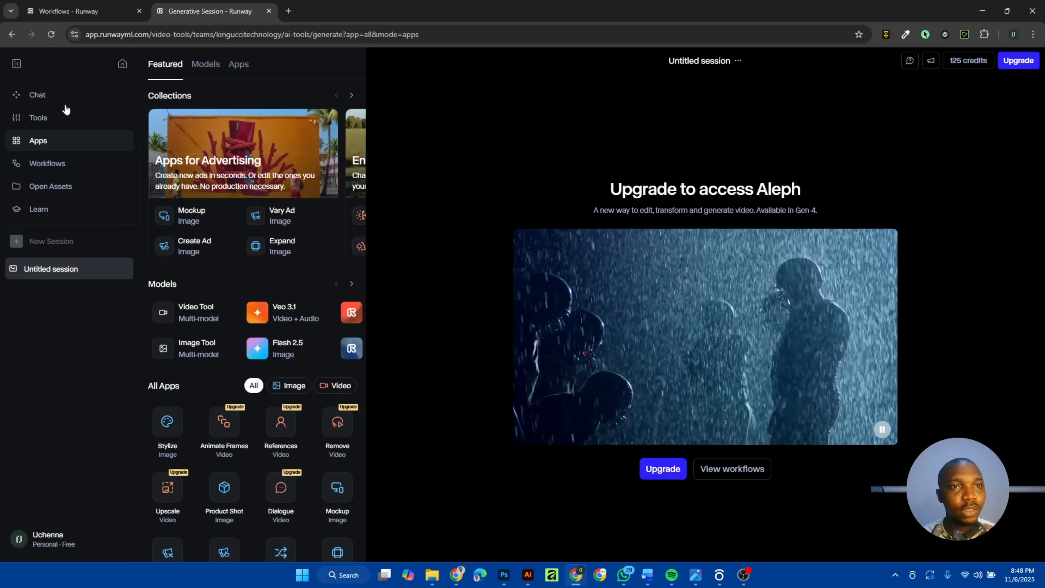
click(76, 120)
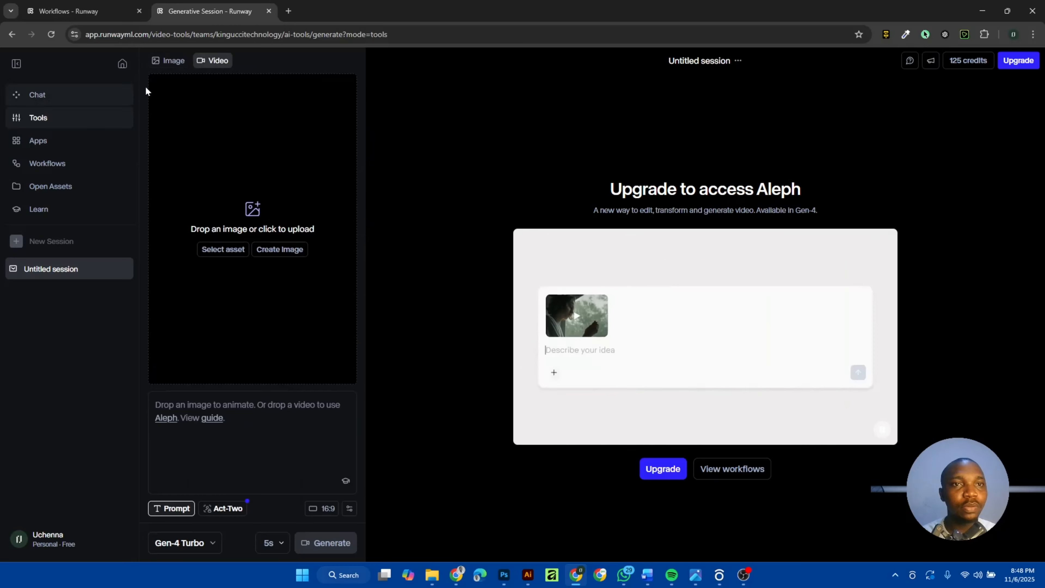
Step: Switch to image generation and add the private Gemini-generated image of the woman in a suit as a reference
click(167, 62)
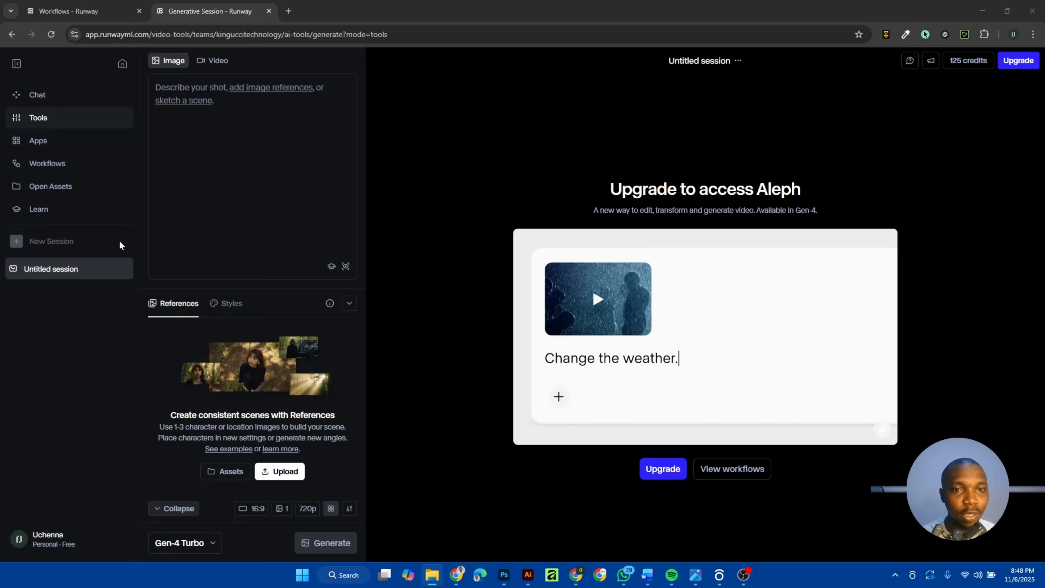
click(218, 469)
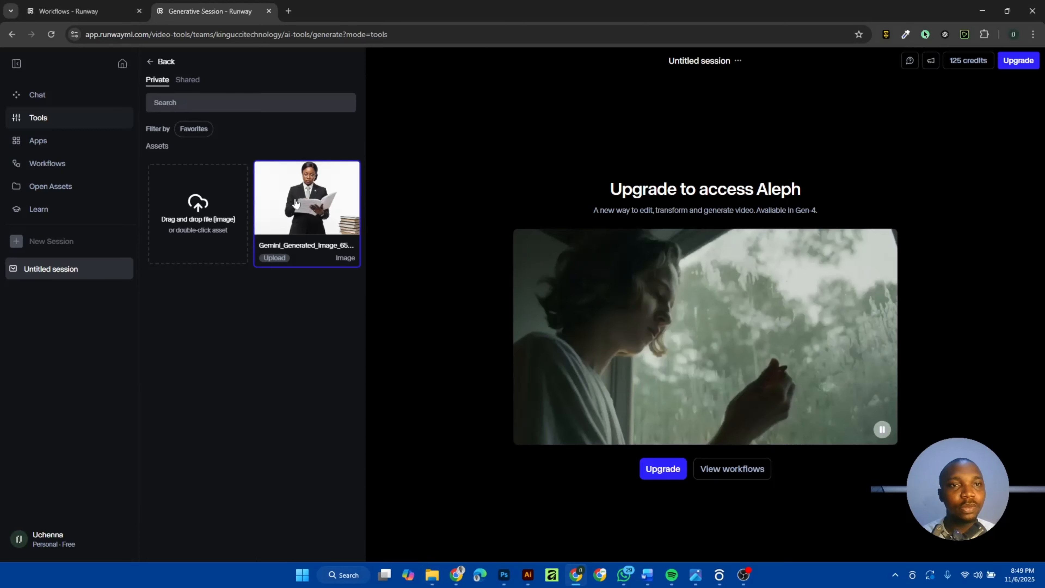
double_click(305, 221)
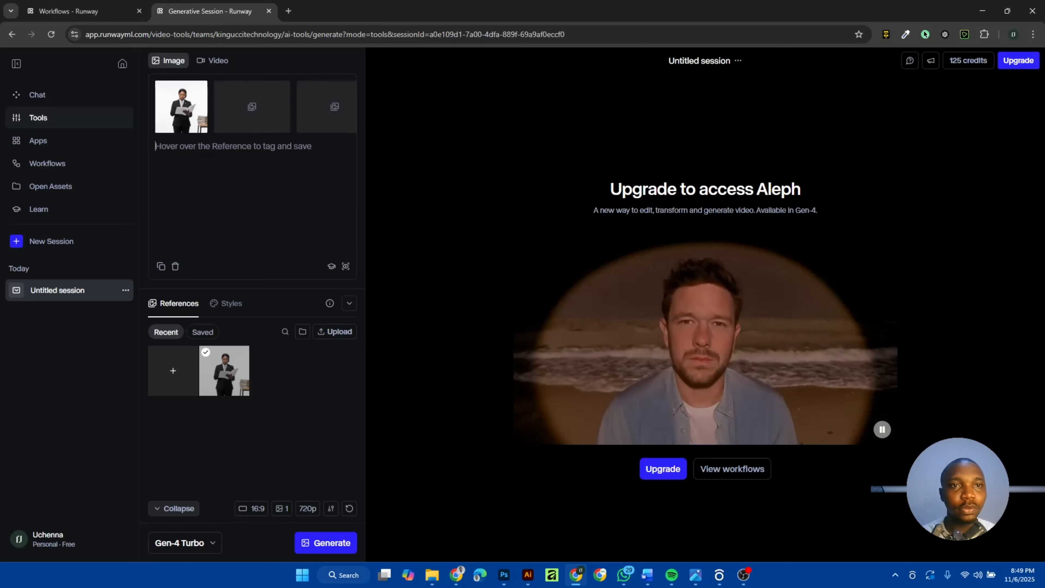
click(228, 375)
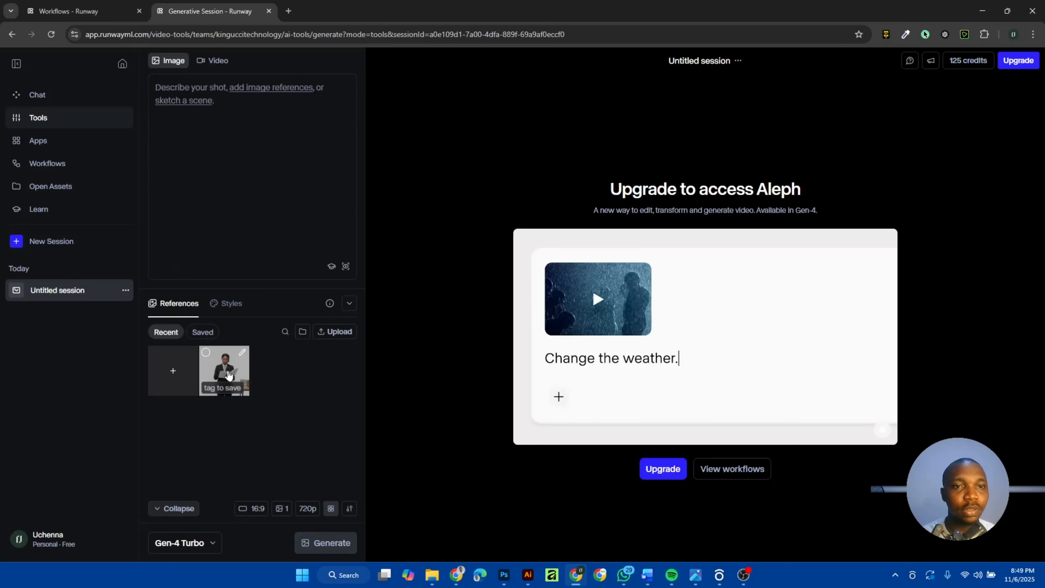
click(228, 374)
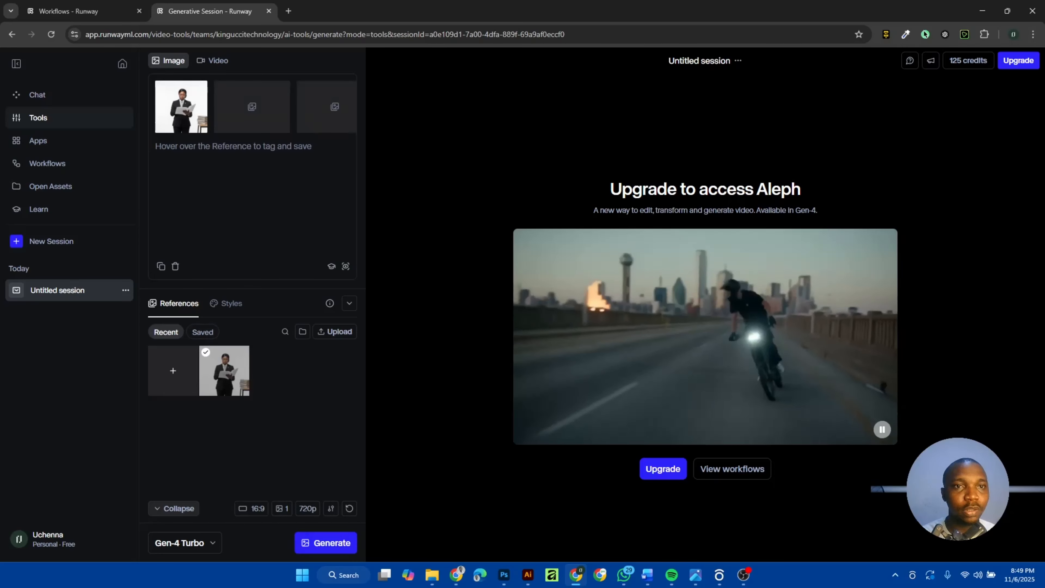
mouse_move(182, 107)
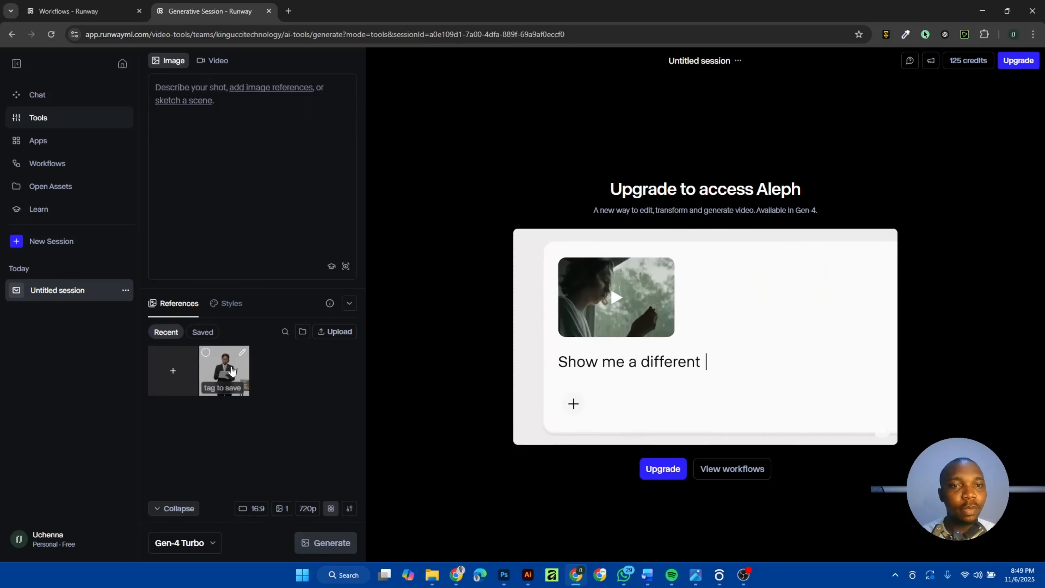
mouse_move(206, 88)
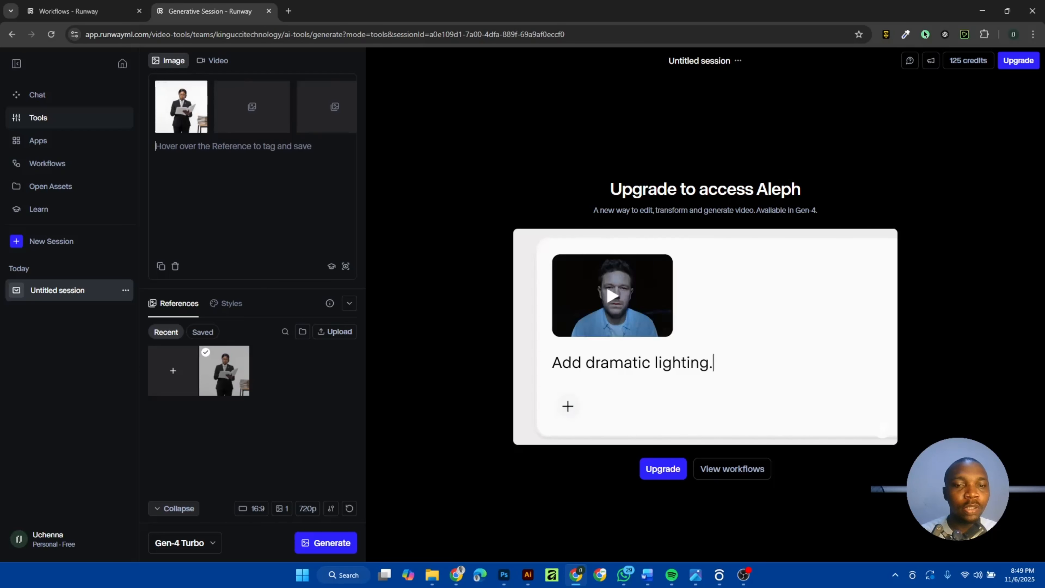
Step: Generate an image from the reference with the prompt "i want you to make the woman to be sitting on a chair"
text(i want you)
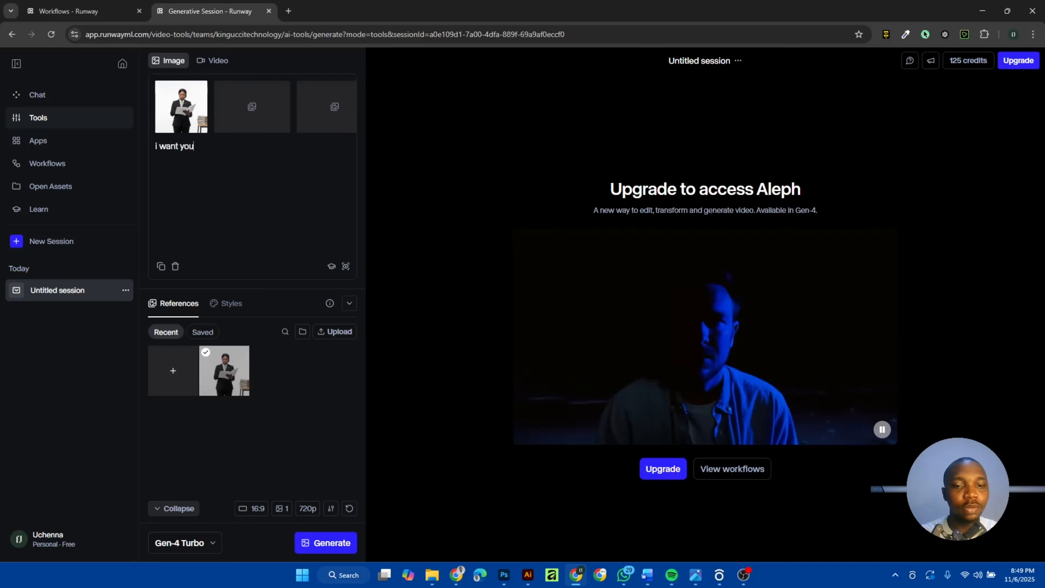
text( to make the wo)
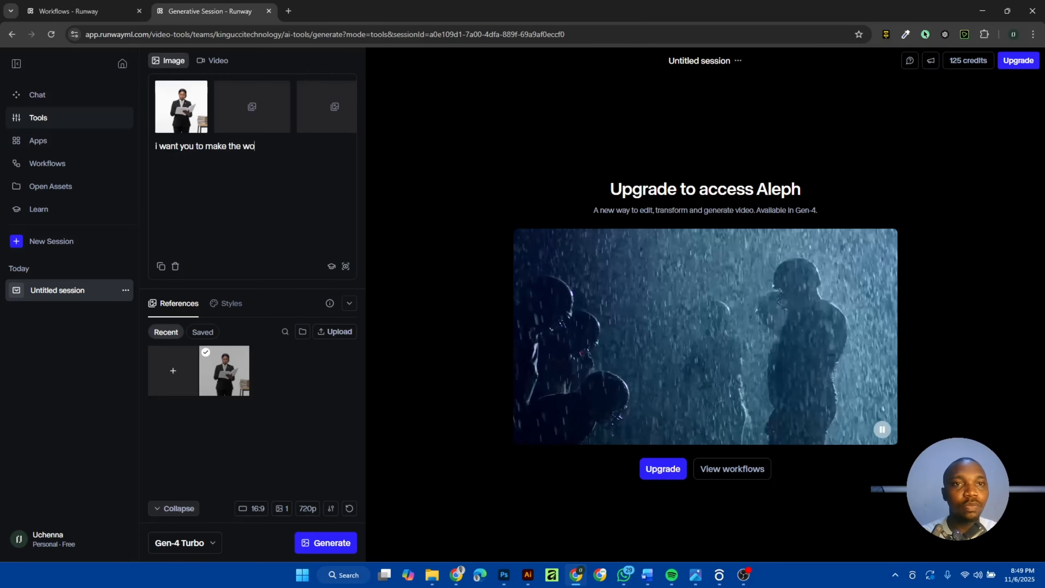
text(ma)
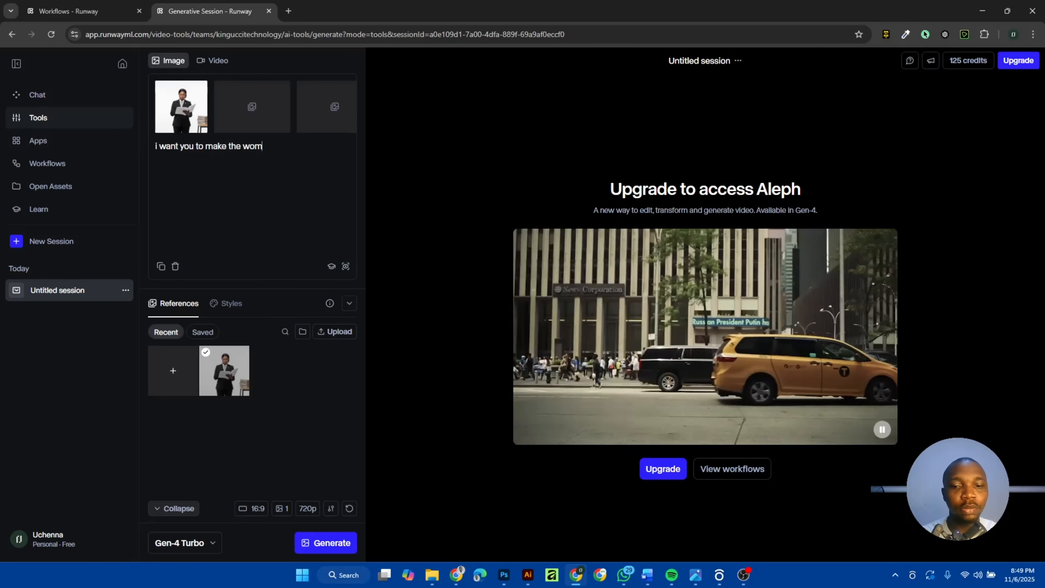
text(n)
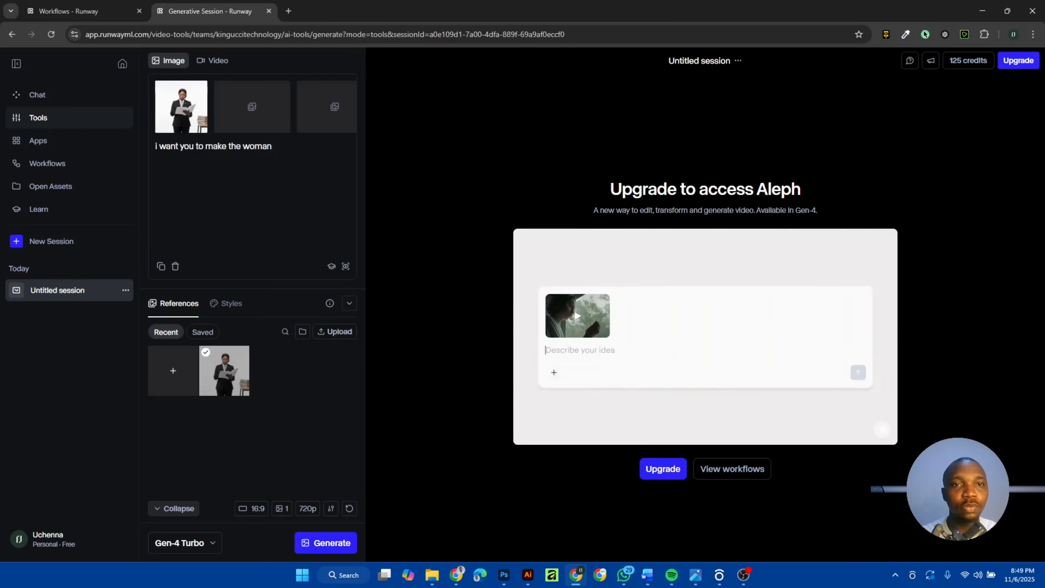
text( to be set)
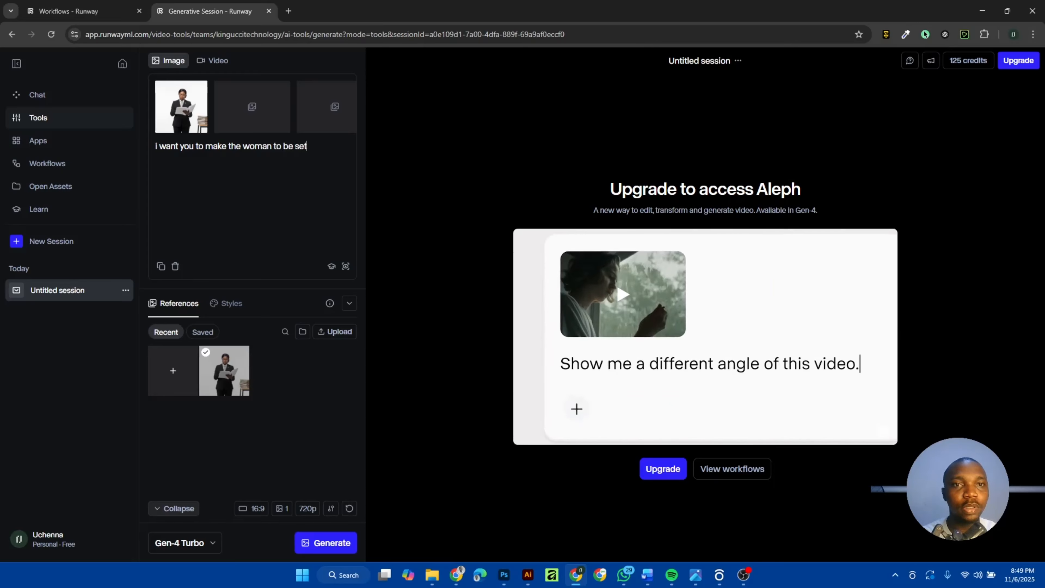
text(t)
key(BackSpace)
key(BackSpace)
key(BackSpace)
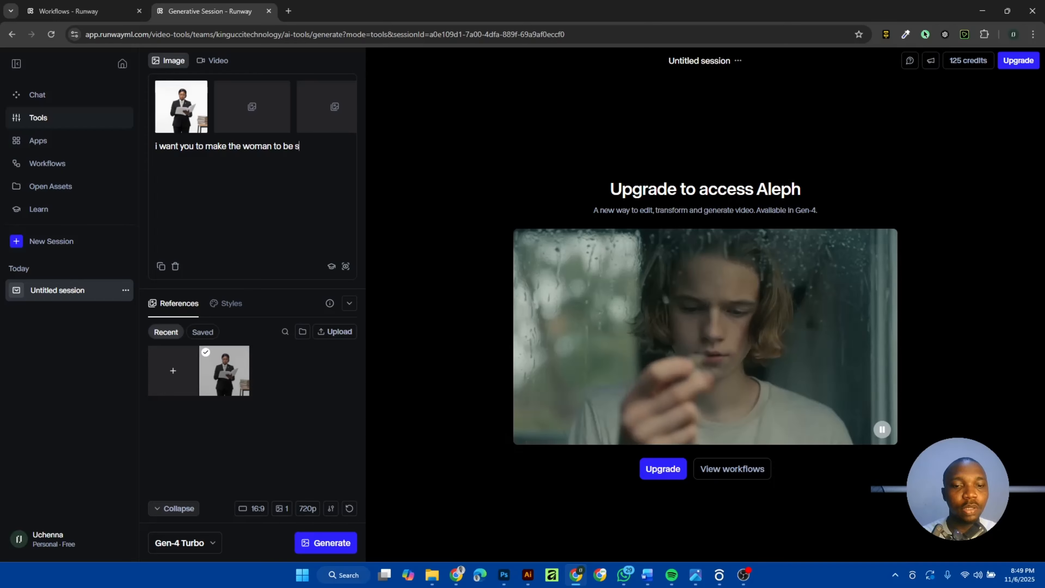
text(itti)
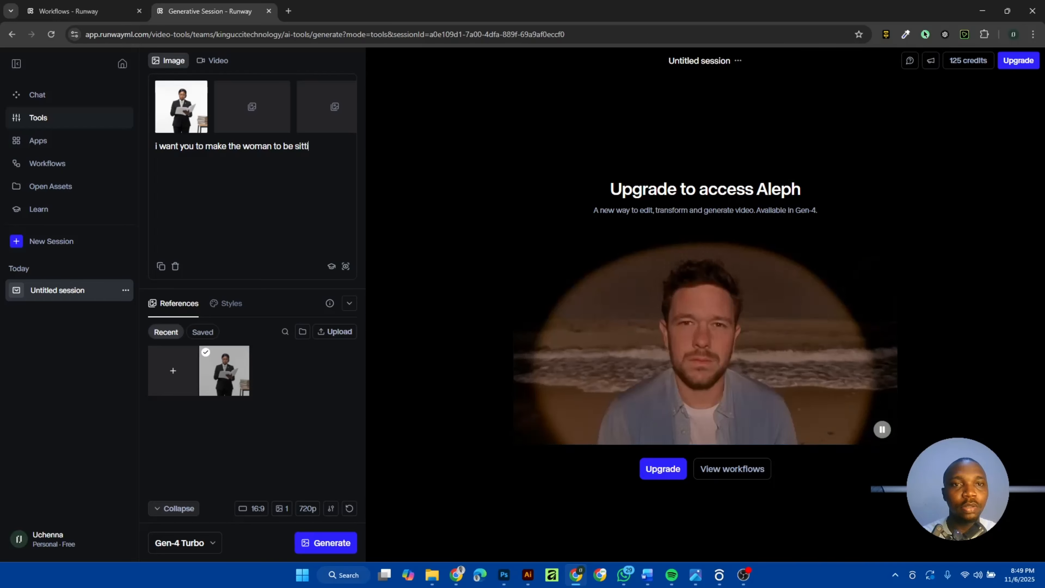
text(ng on a chair)
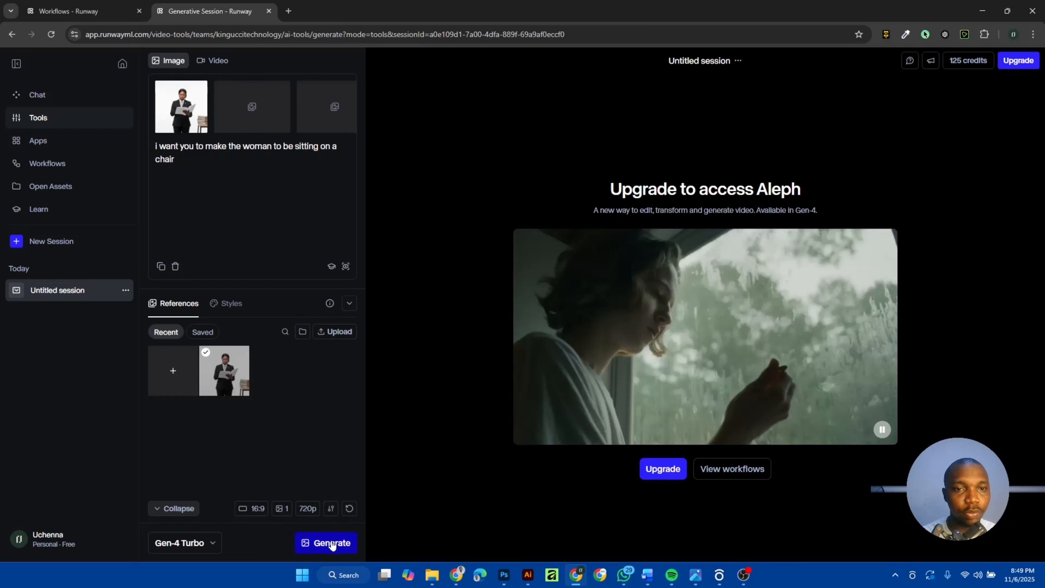
click(332, 544)
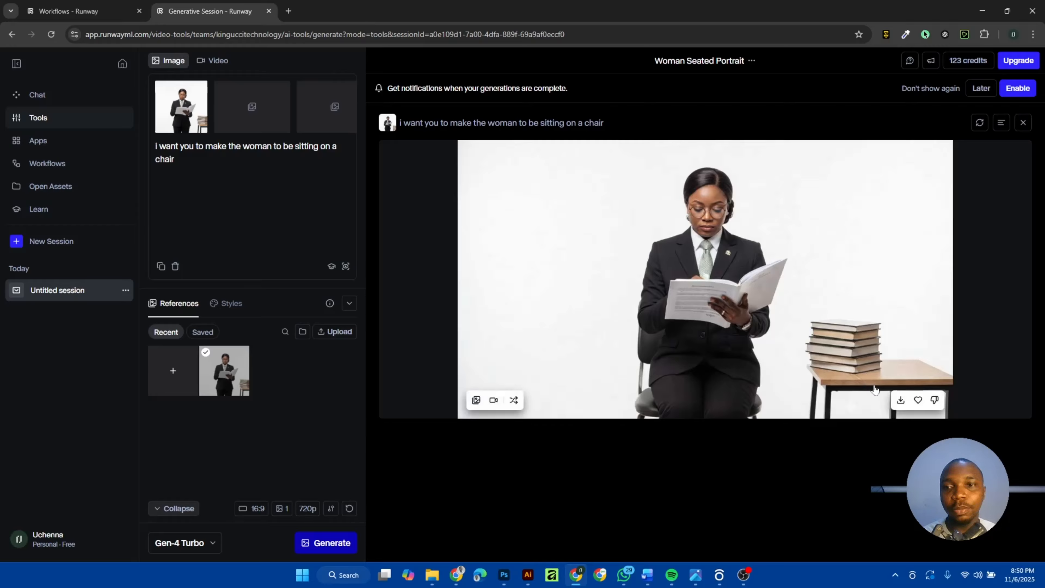
Step: Download the generated image of the seated woman and generate a variation of it
click(900, 402)
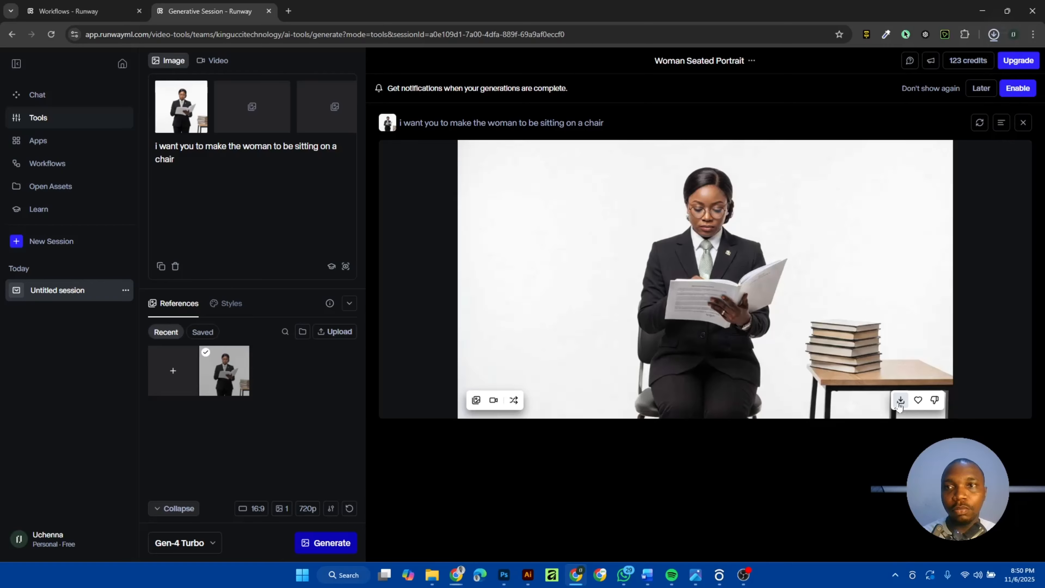
click(513, 400)
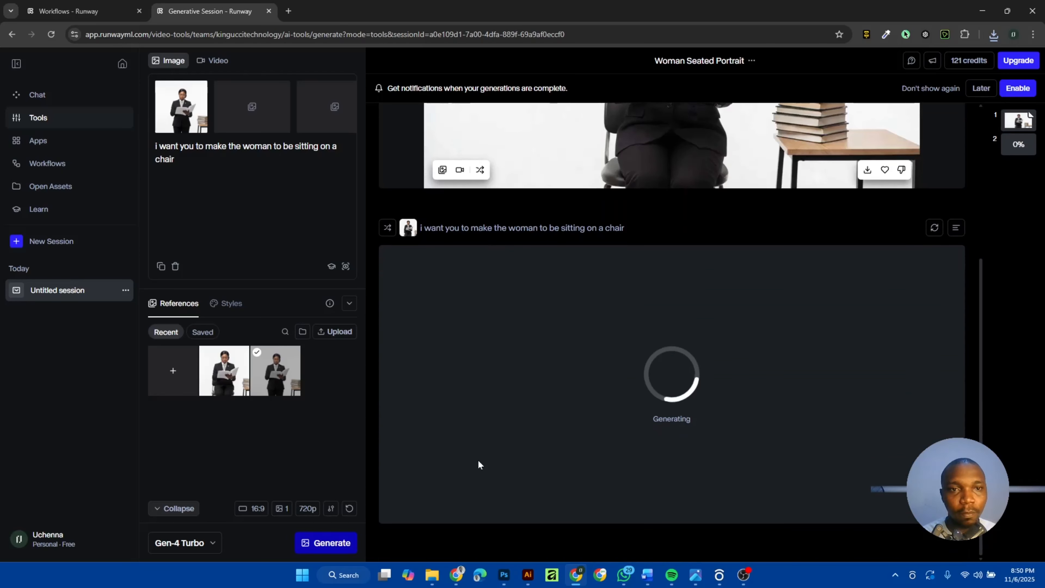
scroll(478, 462, up, 2)
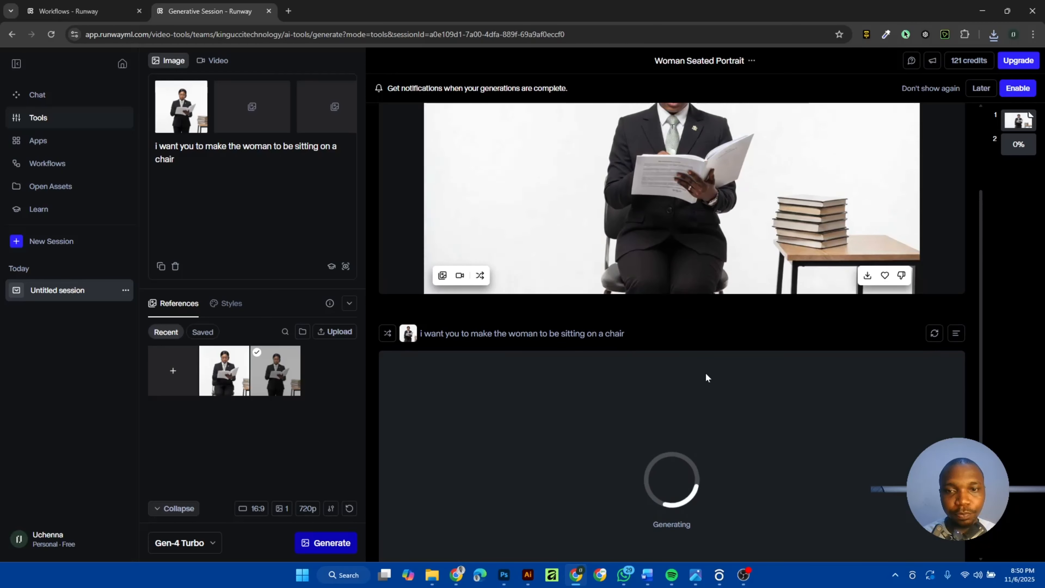
scroll(707, 374, down, 3)
scroll(705, 375, up, 4)
scroll(705, 374, down, 3)
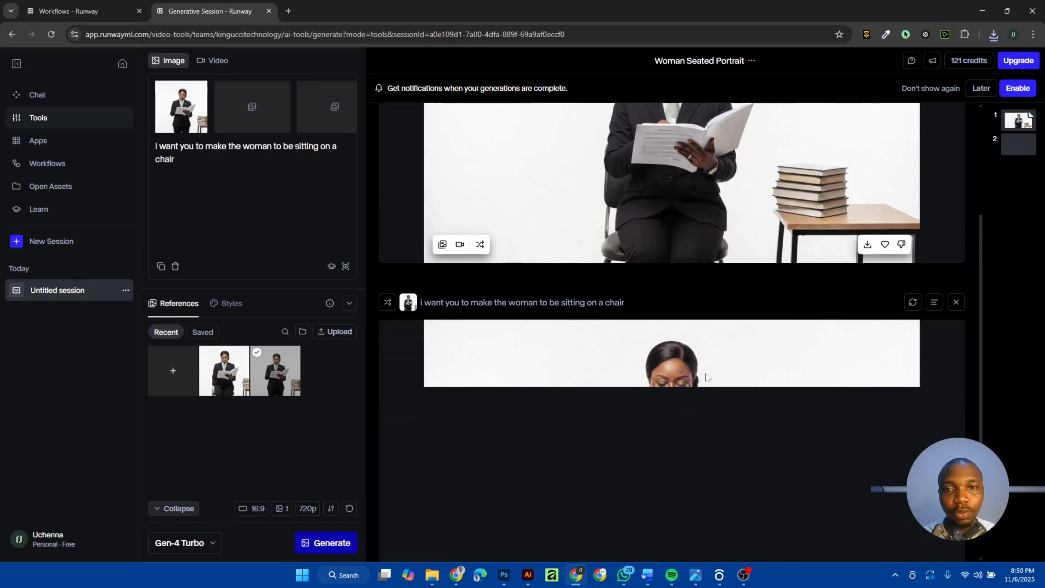
scroll(705, 378, up, 5)
scroll(706, 378, down, 6)
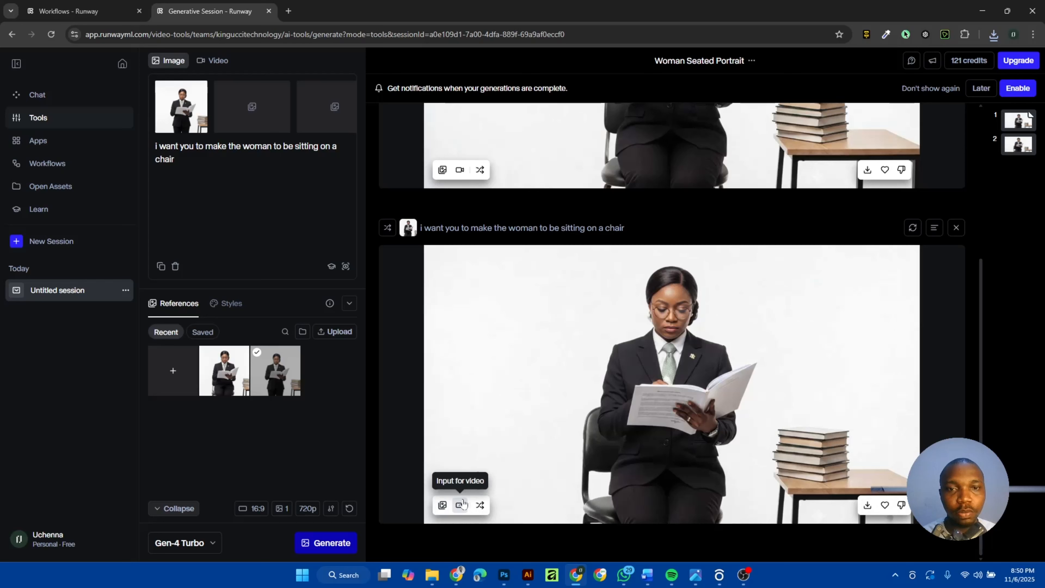
Step: Keep only the original reference and generate an image from the prompt "i want her to be walking on the highway while still reading her book"
click(443, 506)
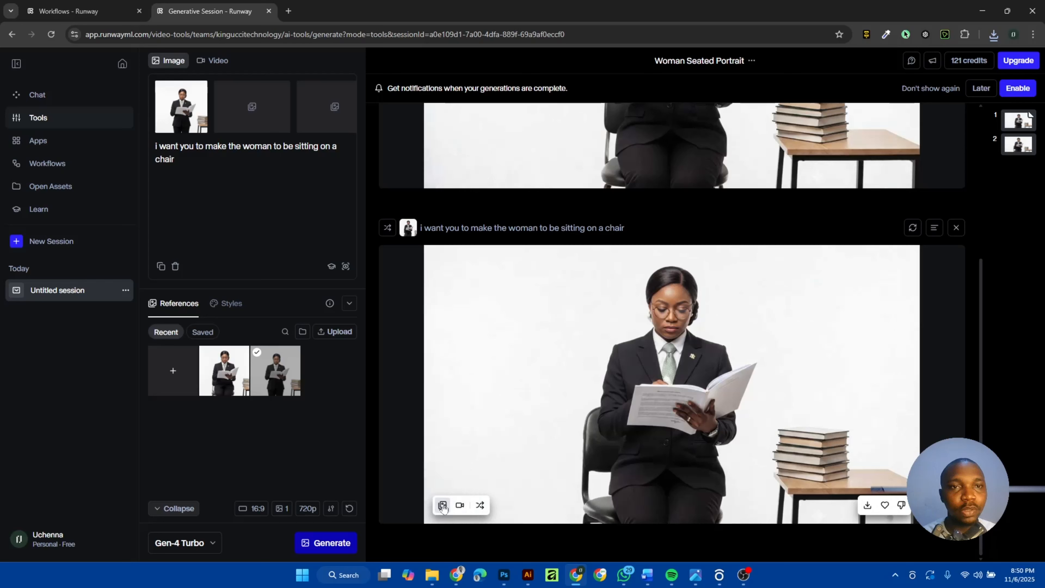
click(227, 373)
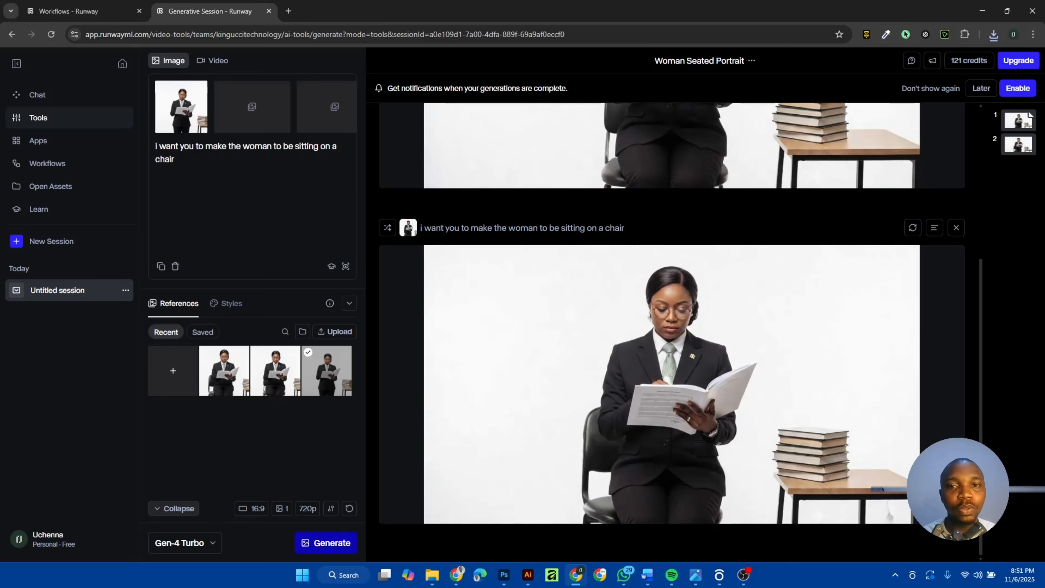
key(ctrl+a)
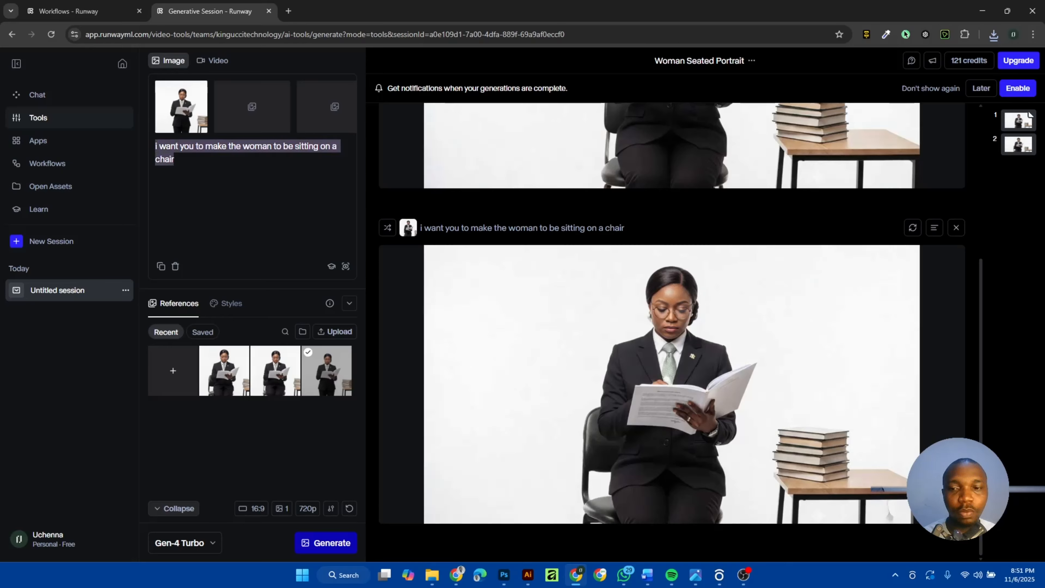
key(BackSpace)
text(ighway)
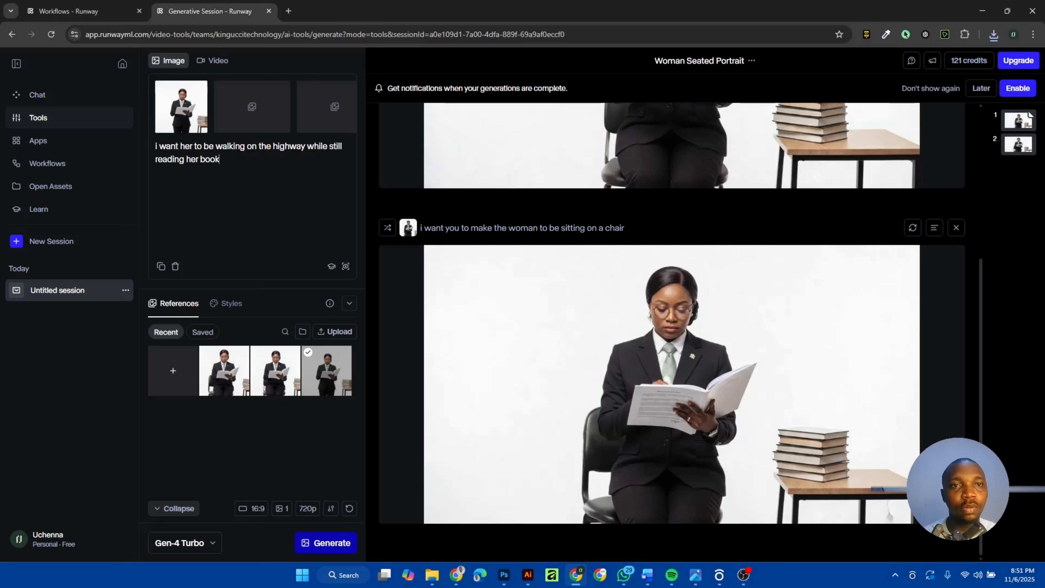
click(335, 544)
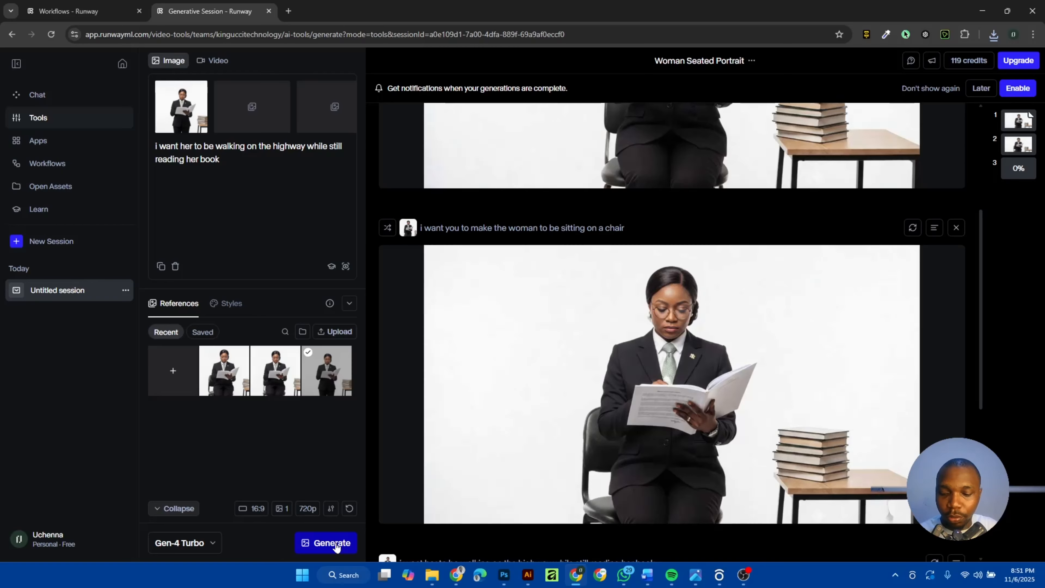
scroll(720, 375, down, 7)
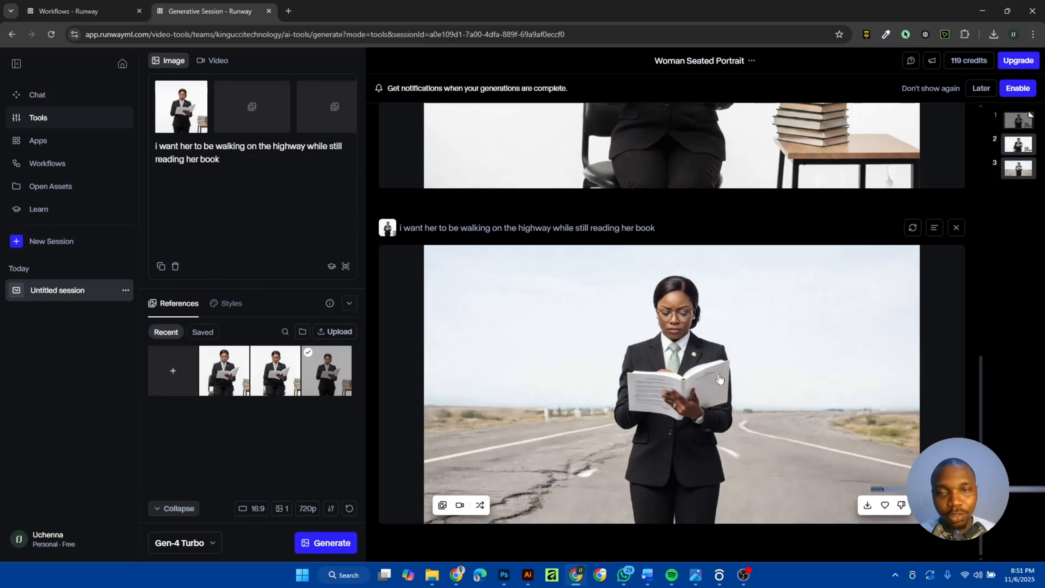
scroll(740, 270, up, 10)
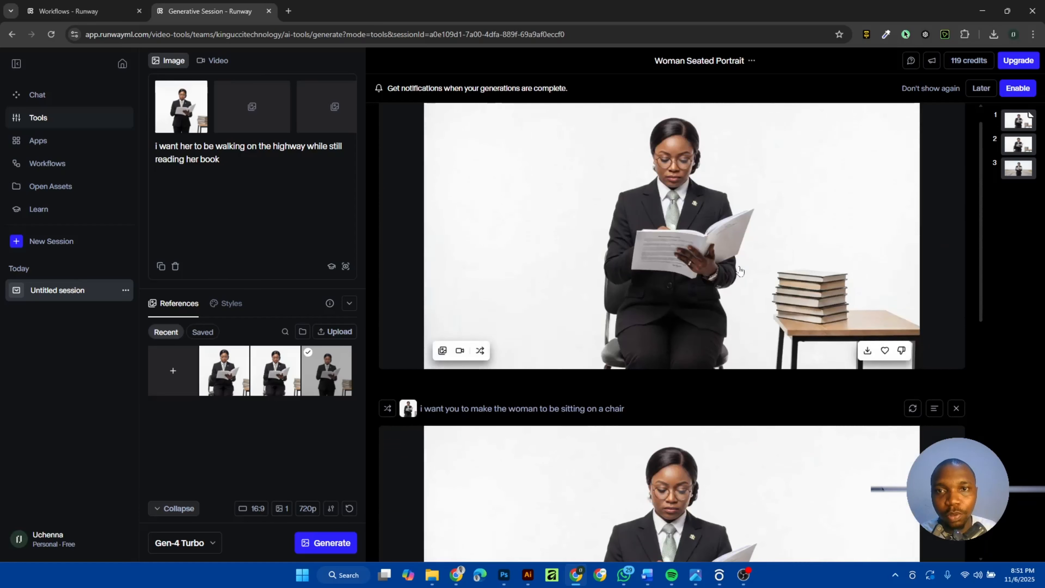
scroll(740, 271, down, 4)
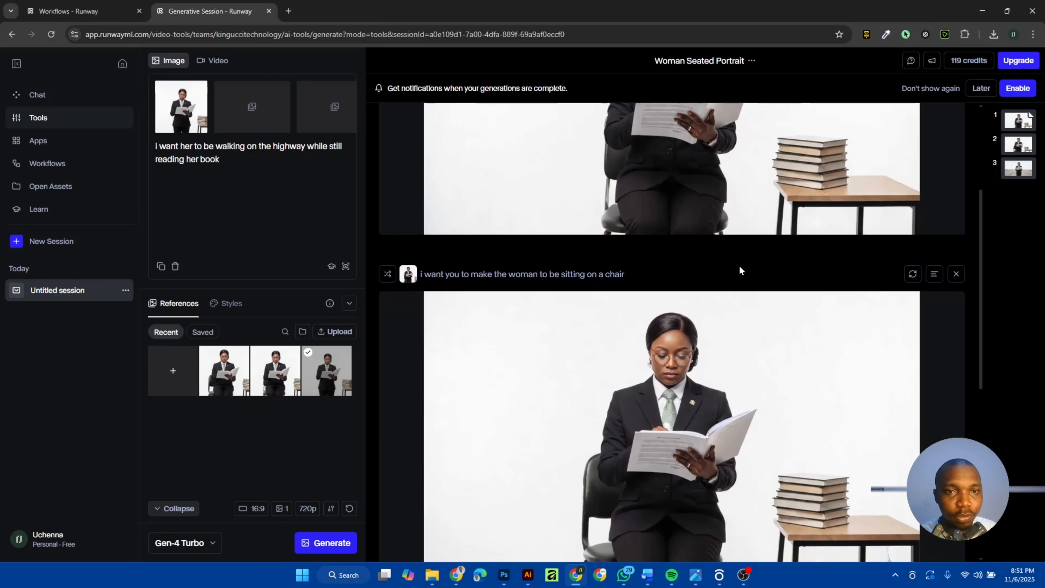
scroll(740, 271, down, 5)
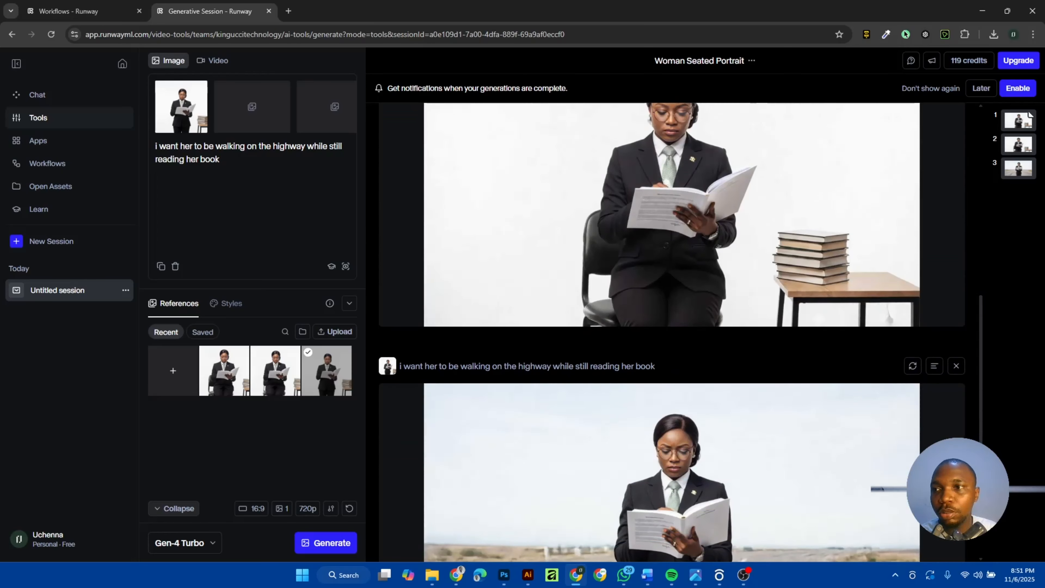
Step: Switch to the Photos app and examine the woman's face, suit, hands and book in the original Gemini-generated image at 100% zoom
key(alt+Tab)
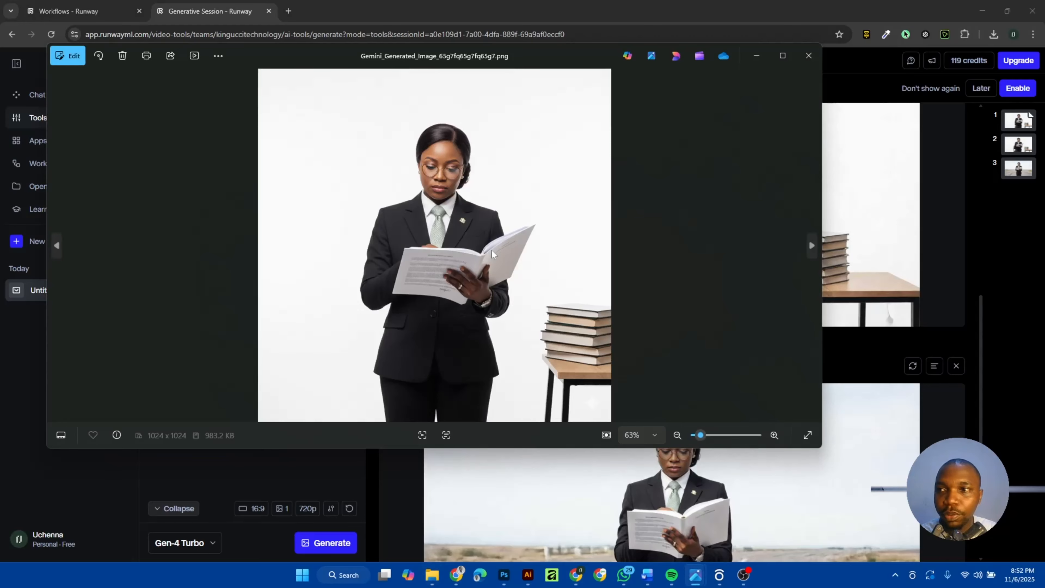
click(809, 58)
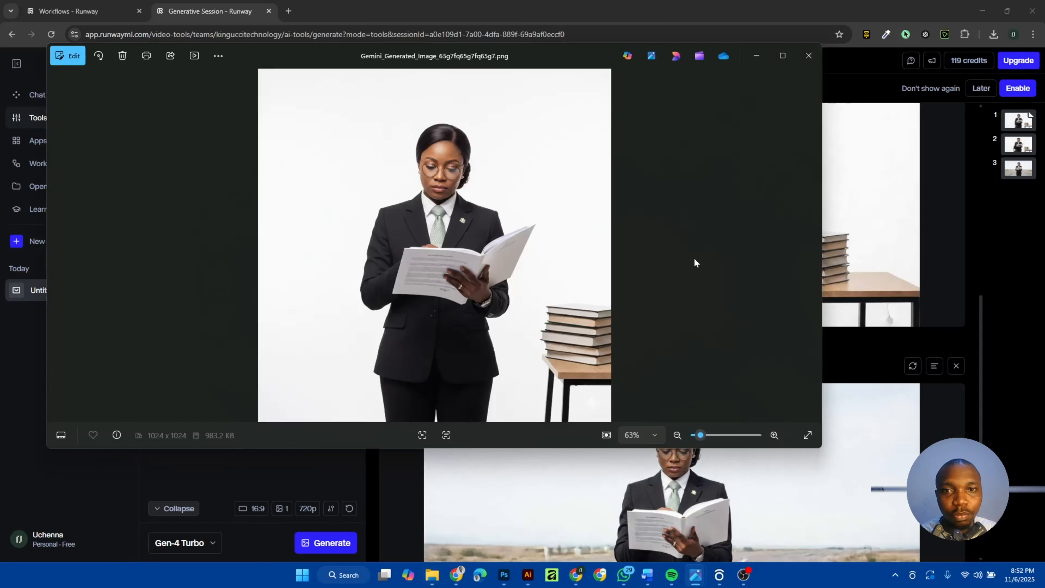
double_click(490, 281)
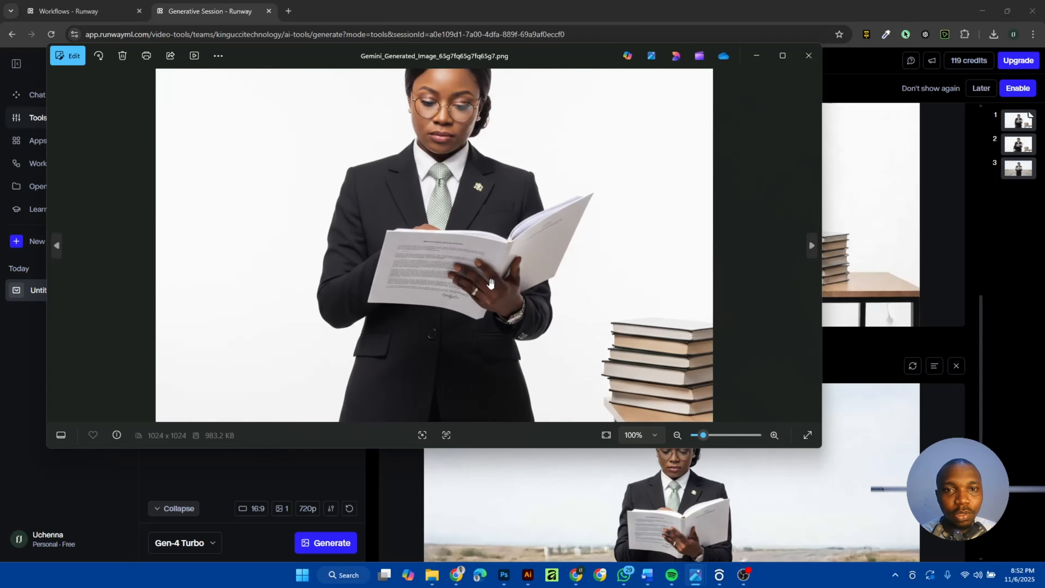
drag(491, 283, 490, 249)
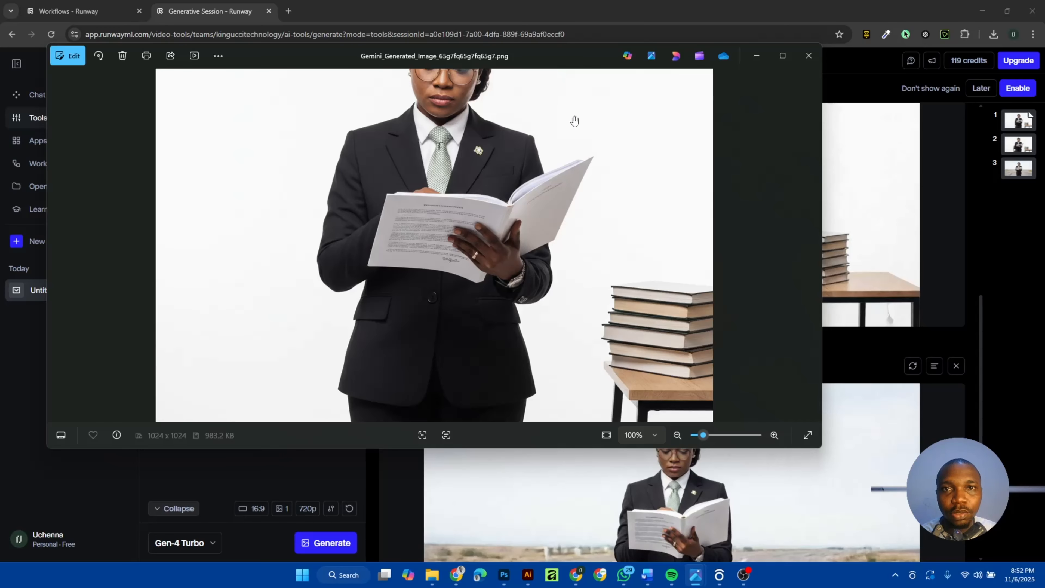
drag(566, 179, 566, 300)
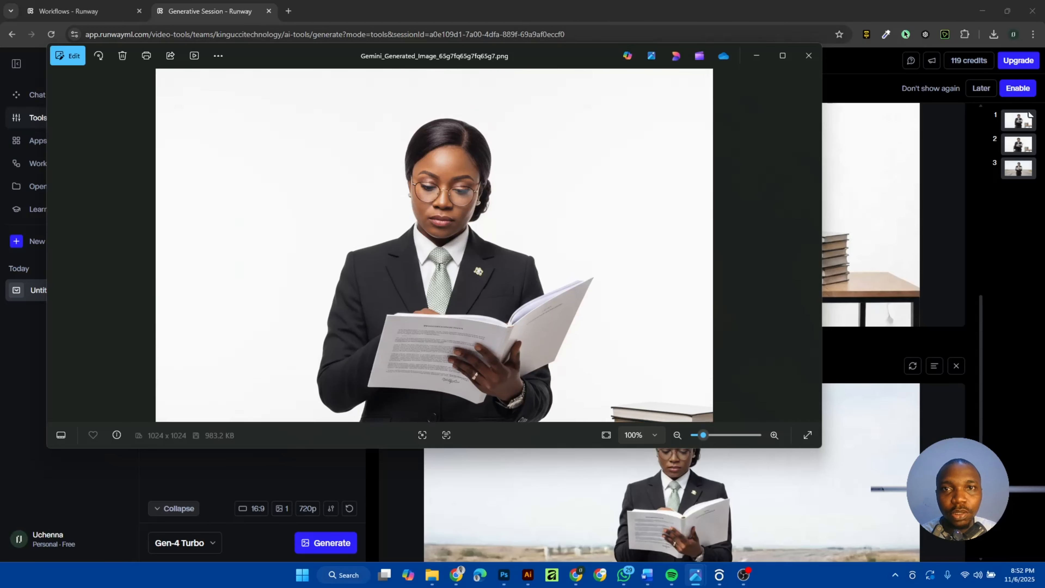
Step: Close the original image in Photos and compare the generated highway and seated-woman images in the Runway session
drag(605, 53, 618, 96)
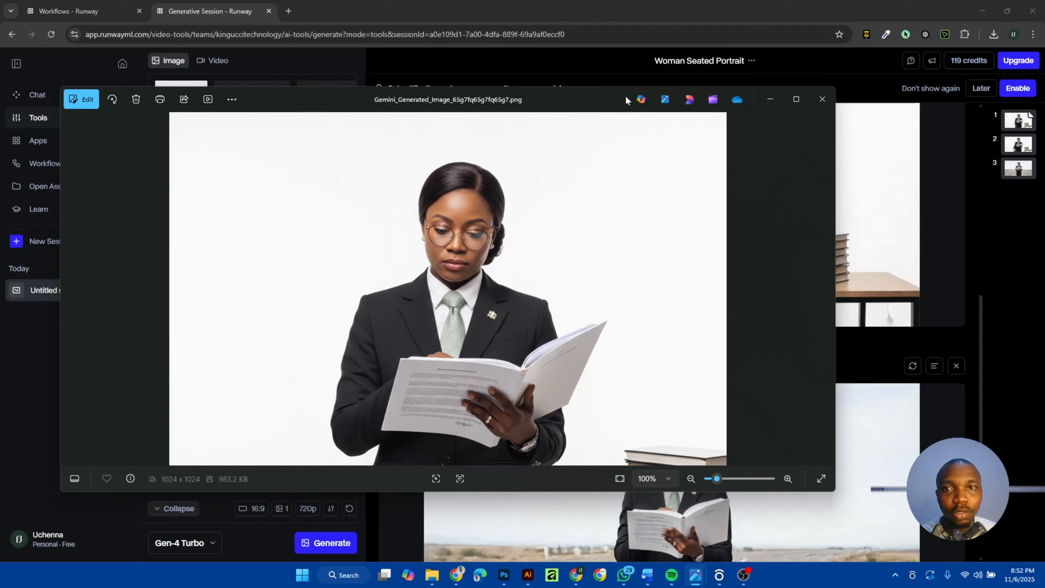
click(817, 106)
scroll(673, 428, down, 4)
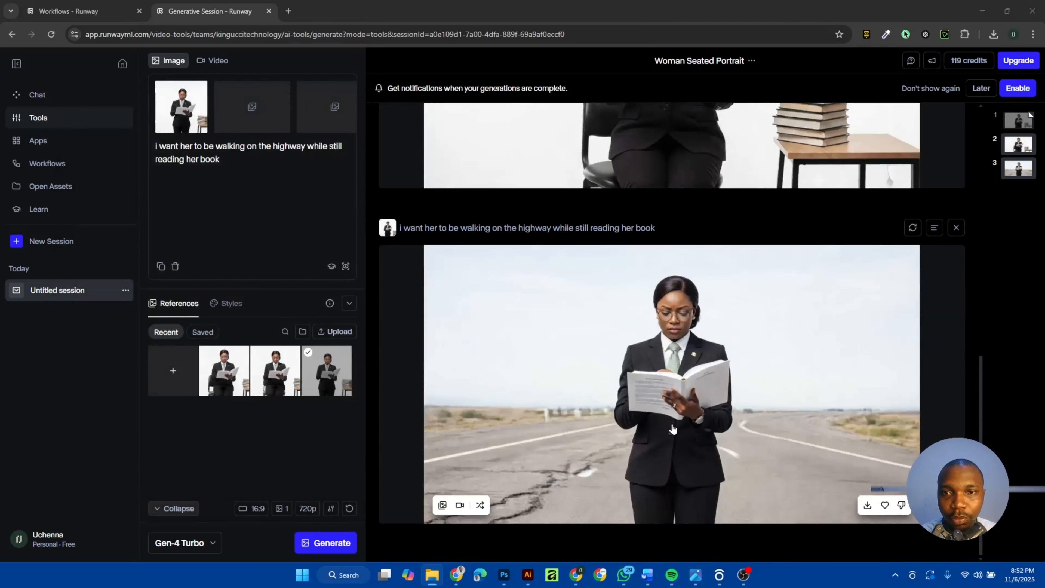
scroll(673, 429, up, 5)
scroll(673, 428, down, 5)
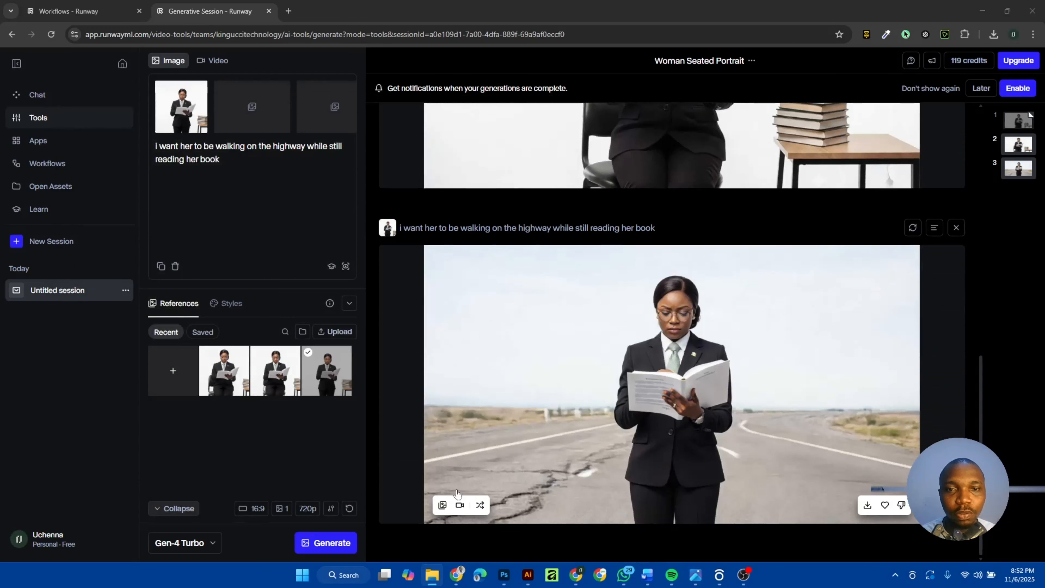
scroll(541, 367, up, 6)
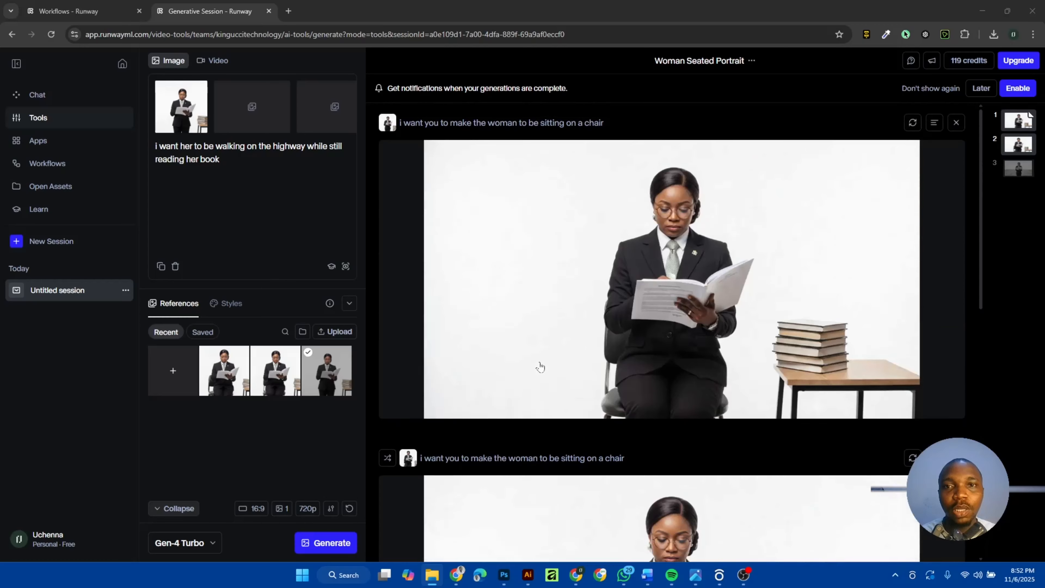
scroll(541, 367, down, 1)
scroll(539, 367, up, 1)
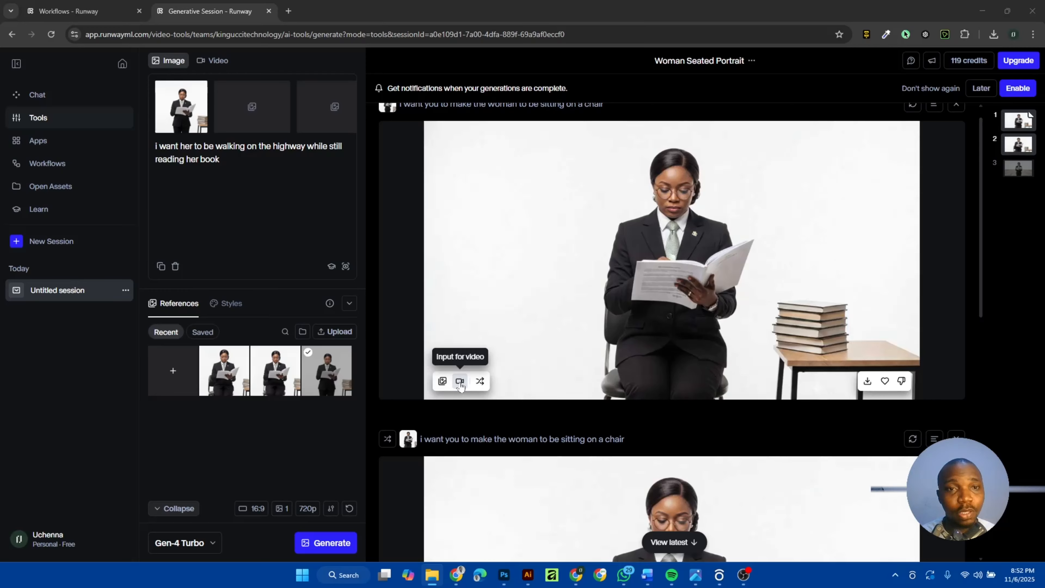
Step: Use the first seated-woman image as video input with the prompt "i want this woman to drop the book on her hand and pick another one on the table."
click(460, 382)
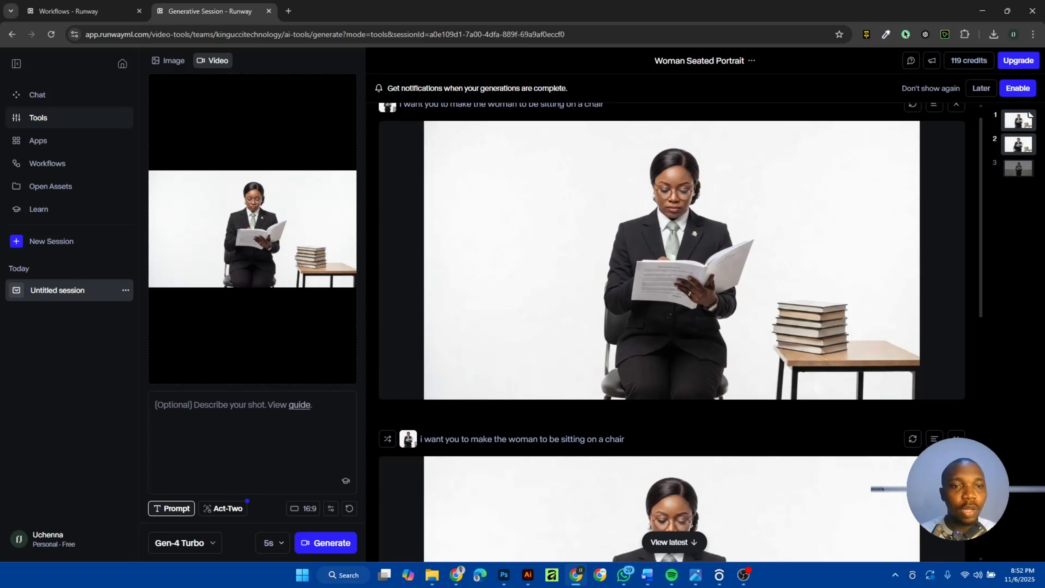
text(i want you)
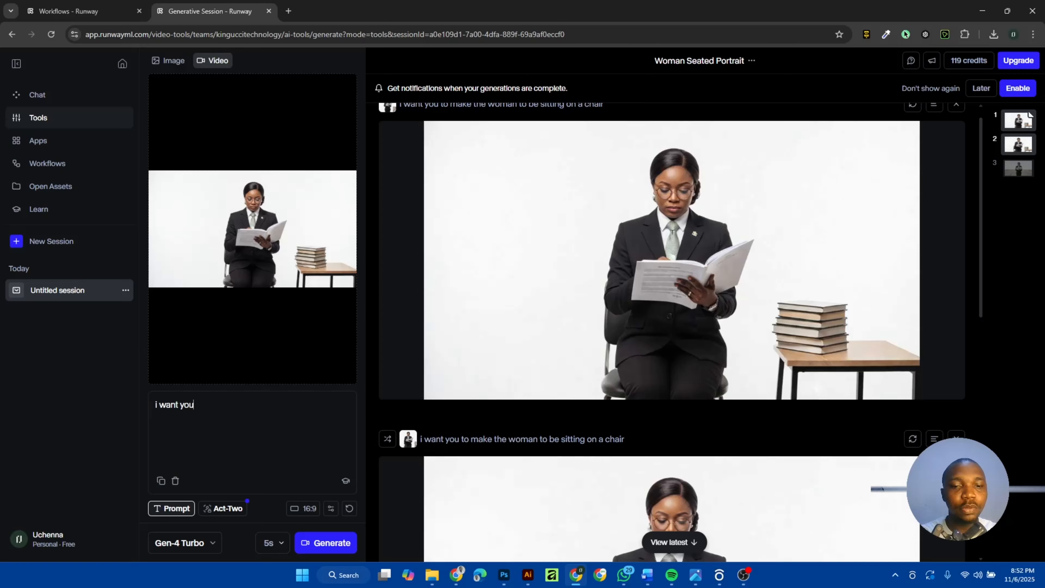
key(BackSpace)
key(BackSpace)
key(BackSpace)
text(the)
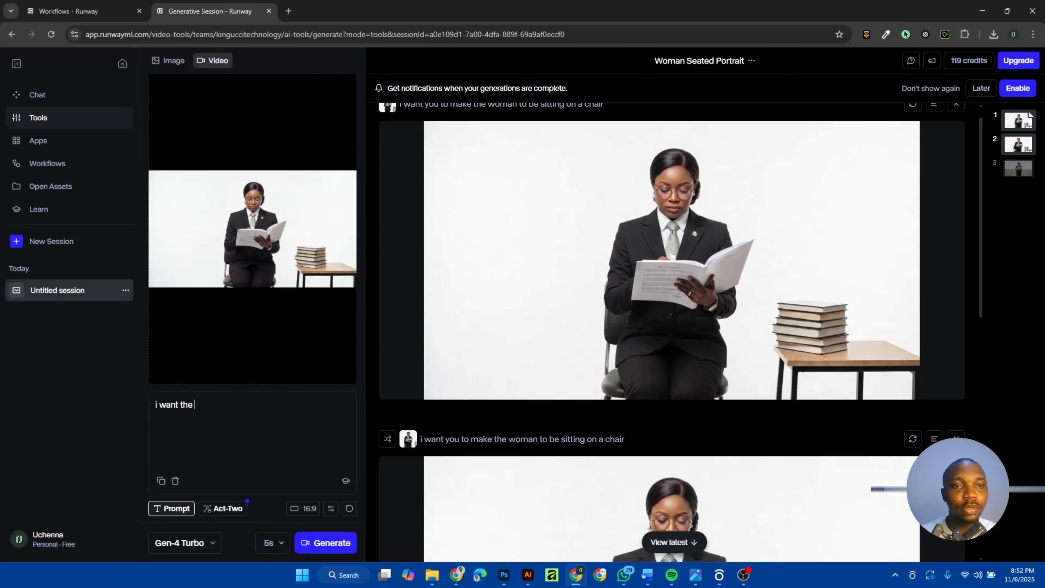
key(BackSpace)
text(is woma)
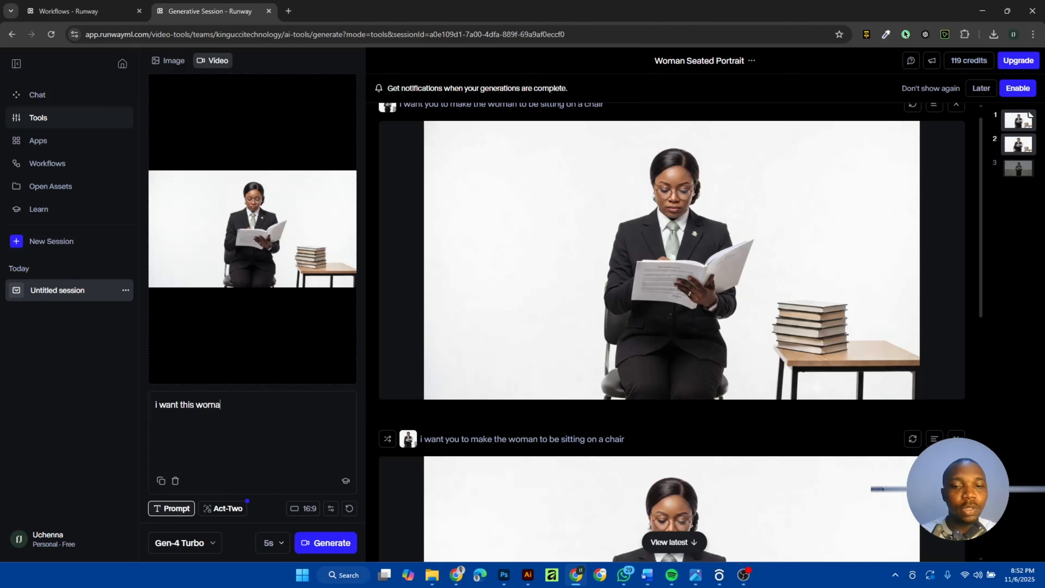
text(n to dr)
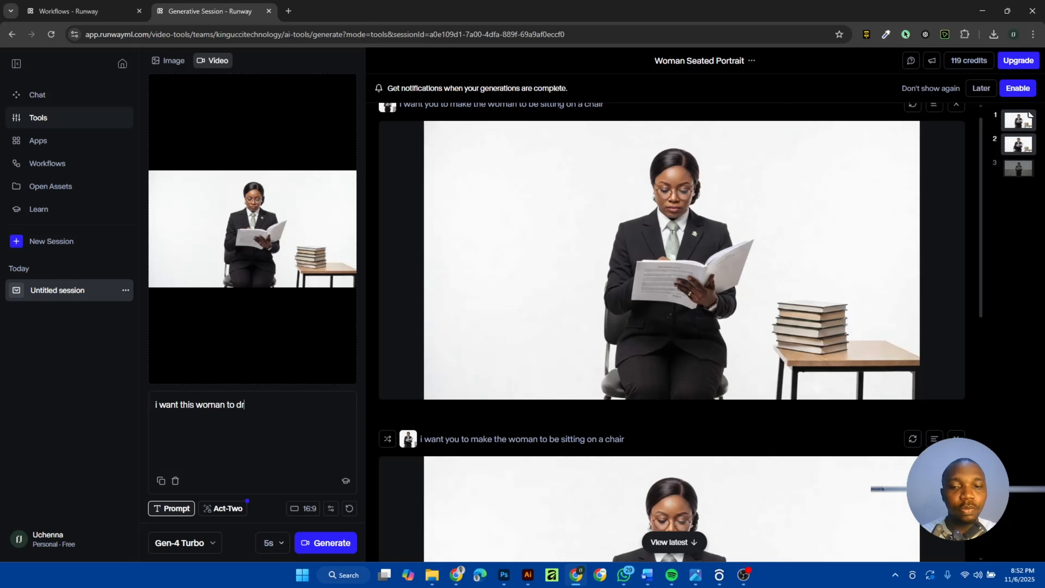
text(op the book on he)
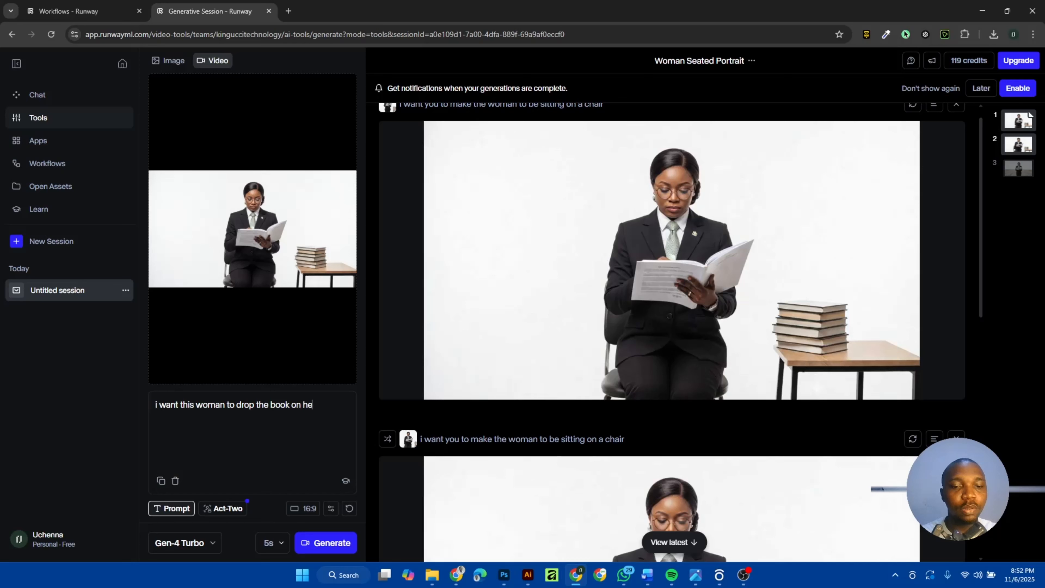
text(r hand and p)
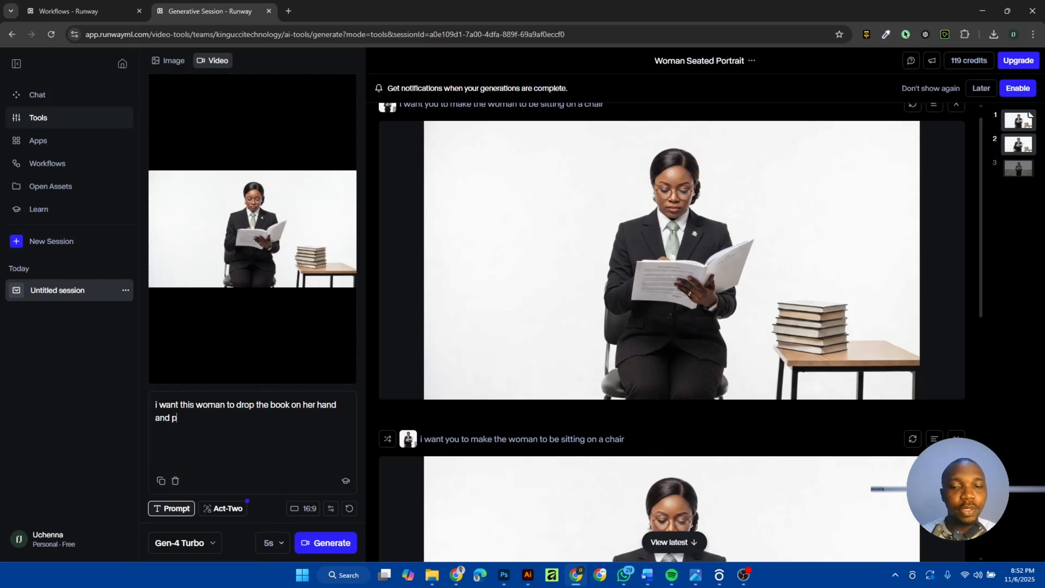
text(ick another on)
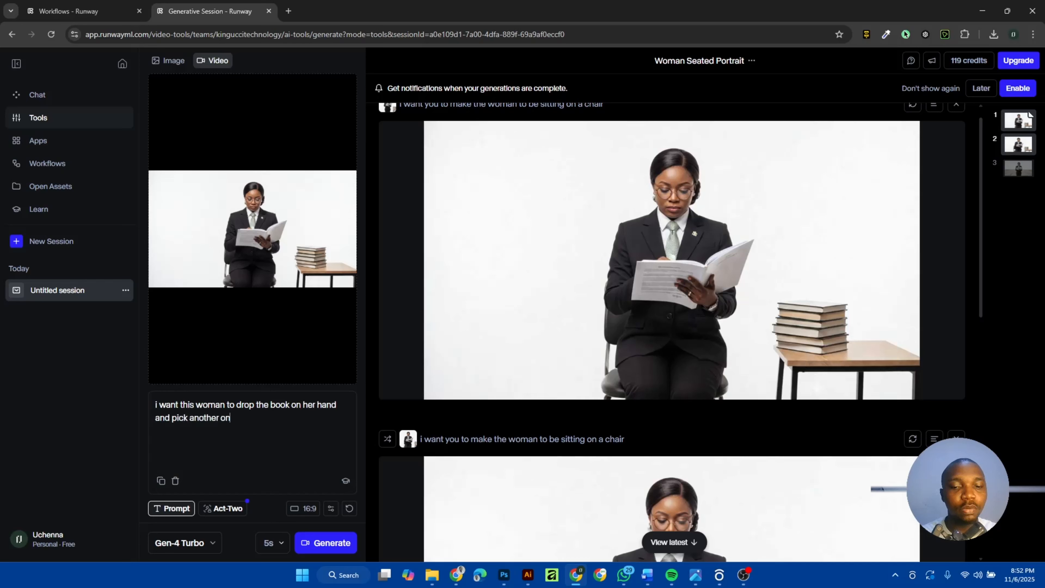
text(e on the table.)
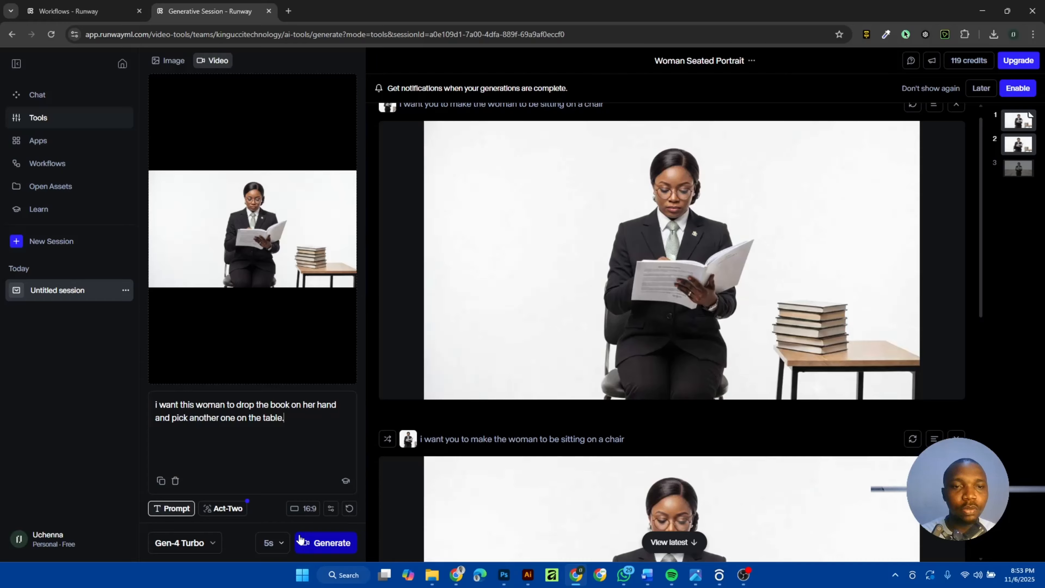
click(304, 510)
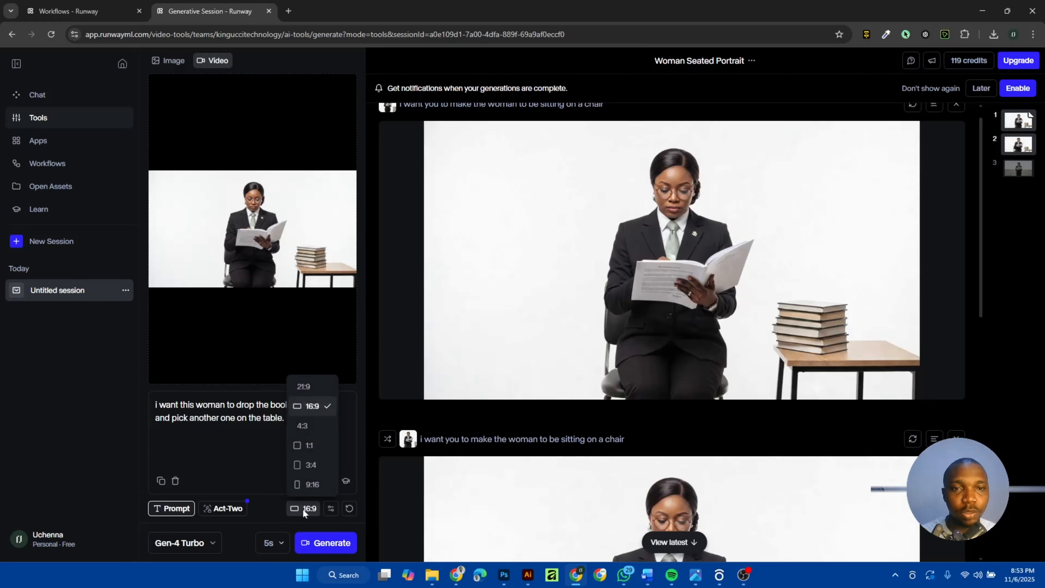
click(322, 407)
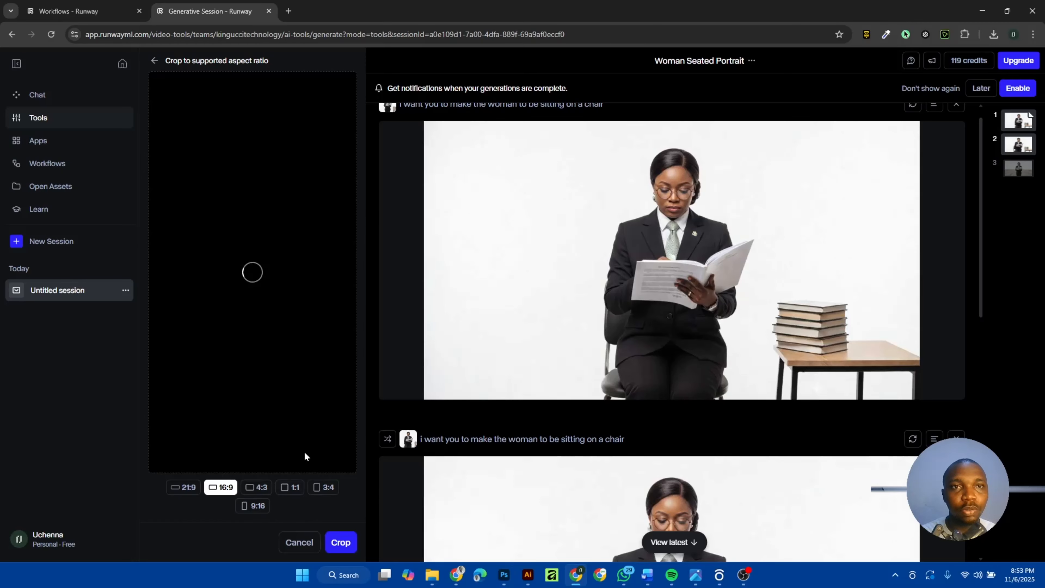
scroll(640, 389, down, 8)
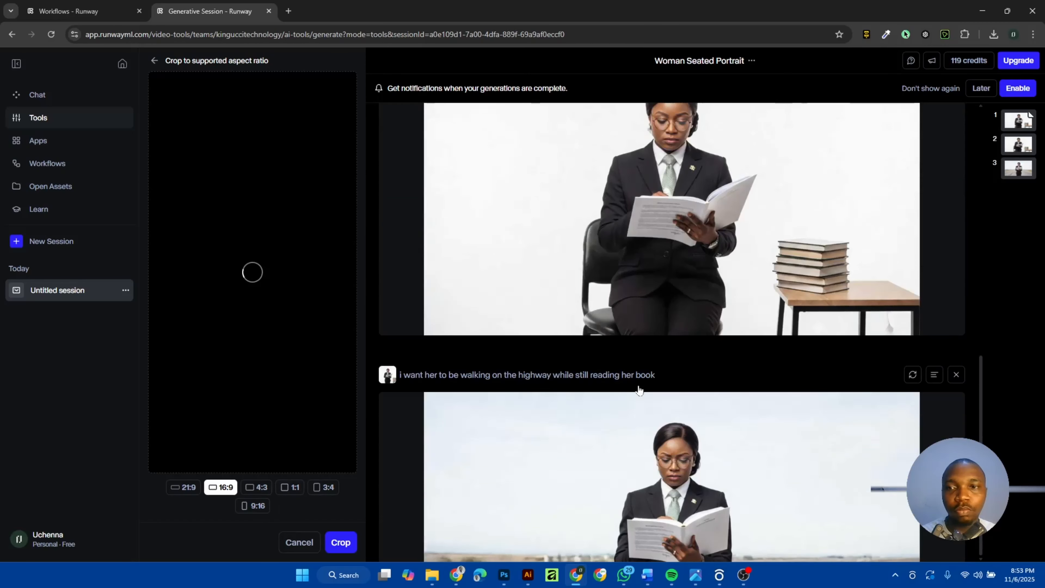
scroll(638, 389, down, 3)
scroll(638, 389, up, 4)
scroll(640, 388, up, 2)
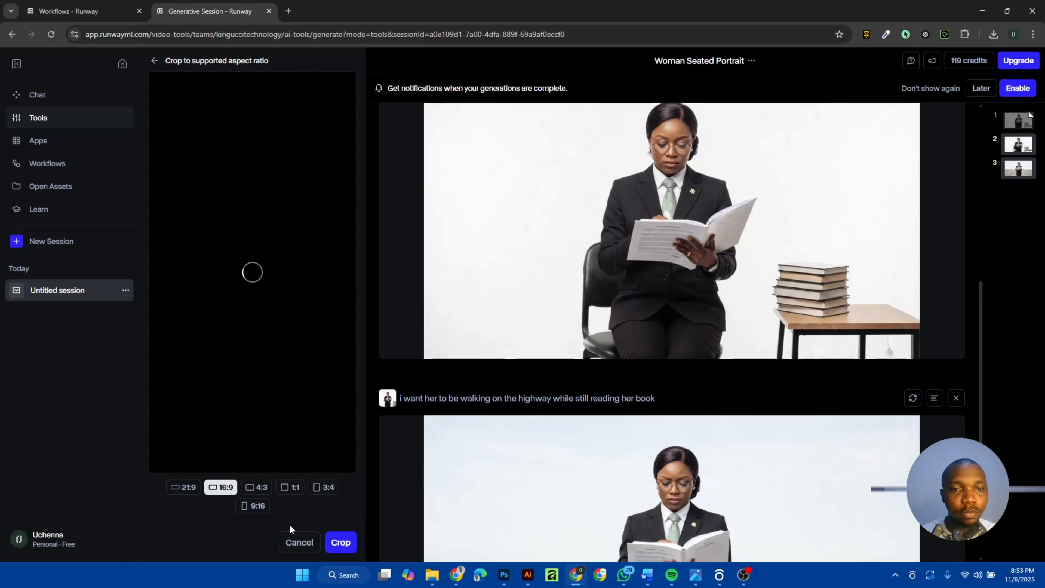
click(315, 544)
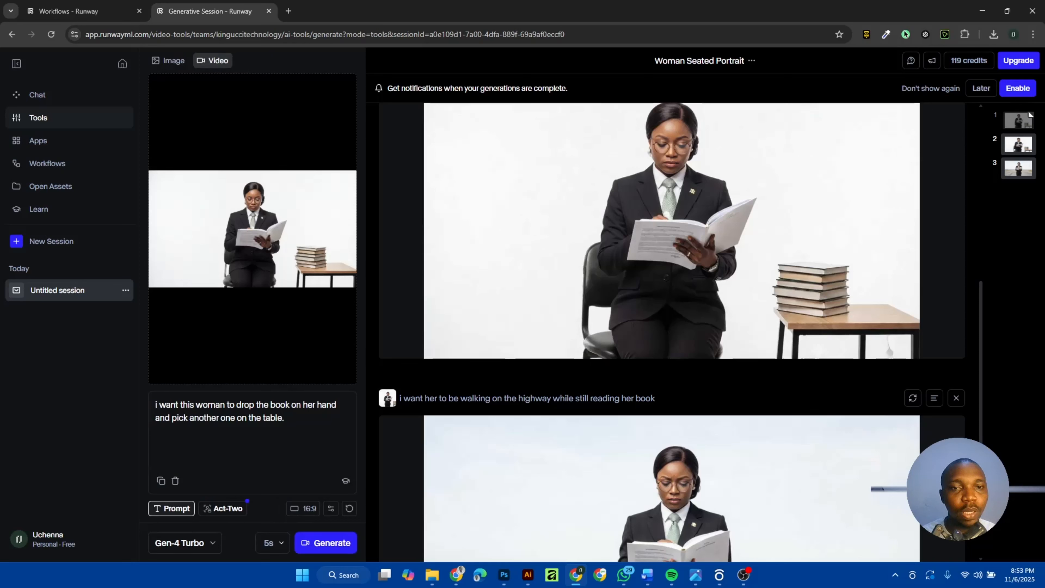
Step: Generate the 5-second 16:9 video of the seated woman with Gen-4 Turbo
click(319, 546)
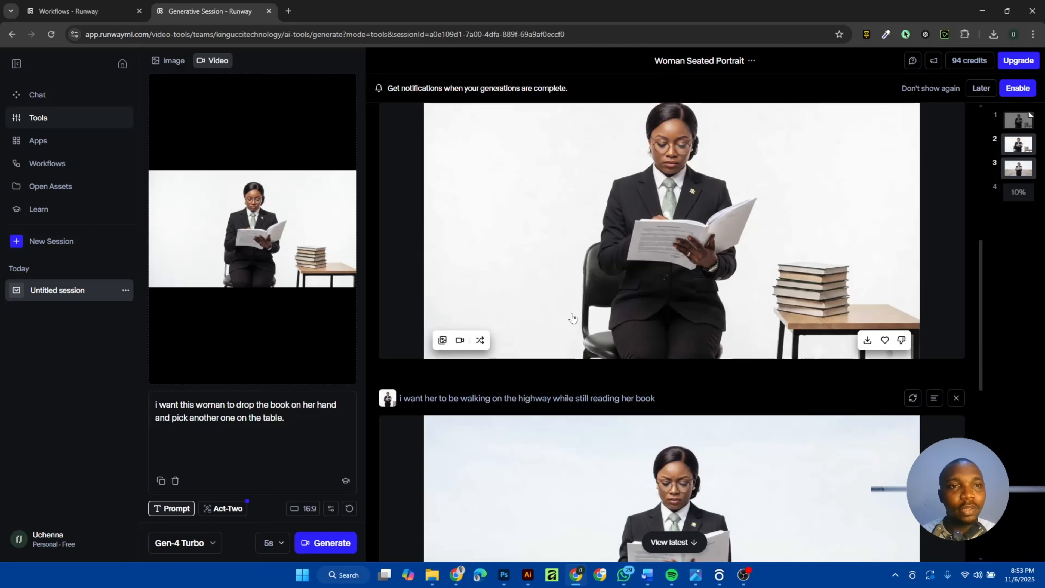
scroll(573, 318, down, 10)
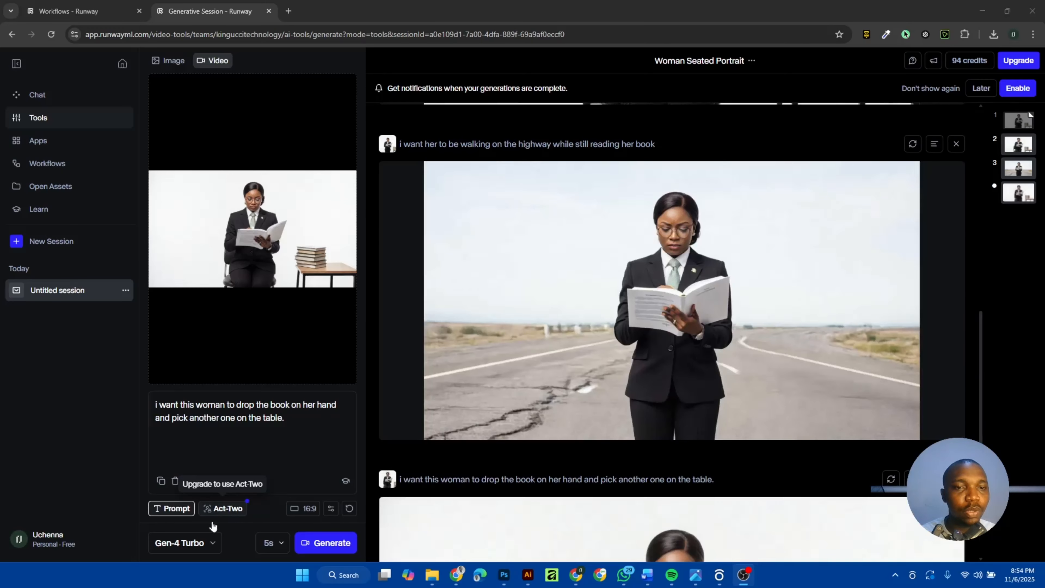
Step: Examine the video model and duration choices, the generated clip, and the further editing actions offered for it
click(212, 544)
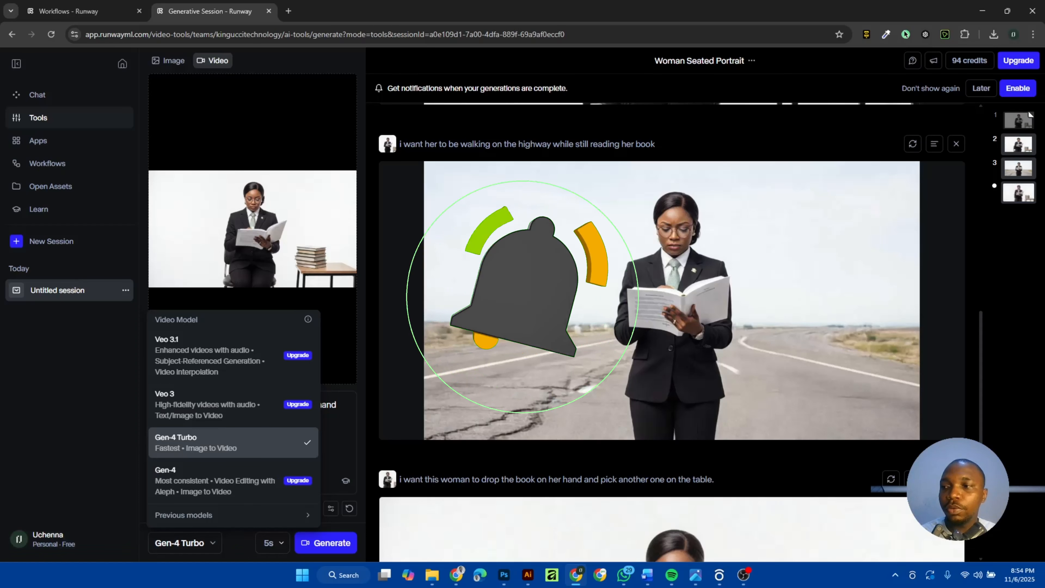
scroll(600, 316, down, 8)
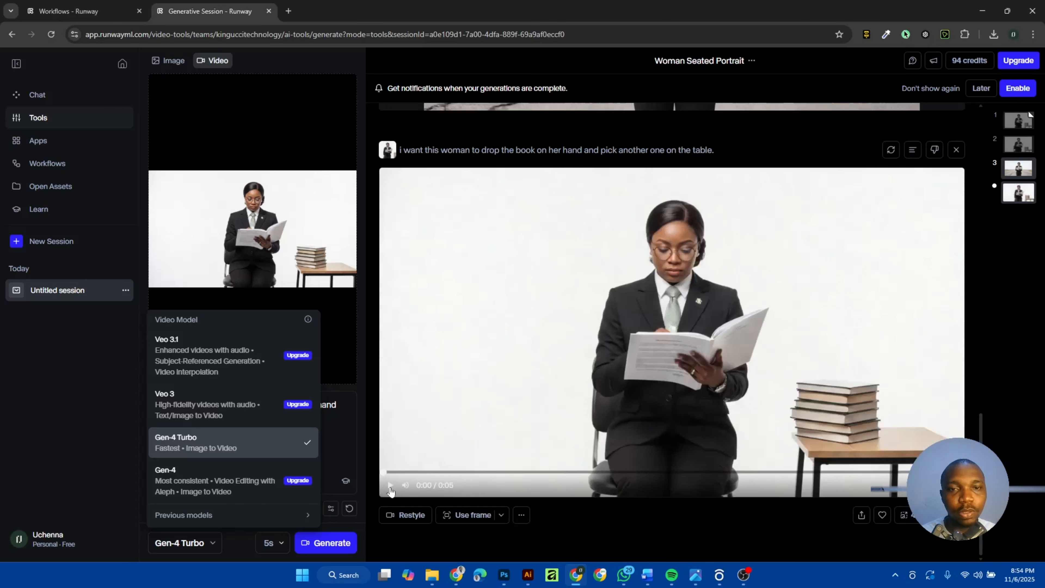
click(347, 391)
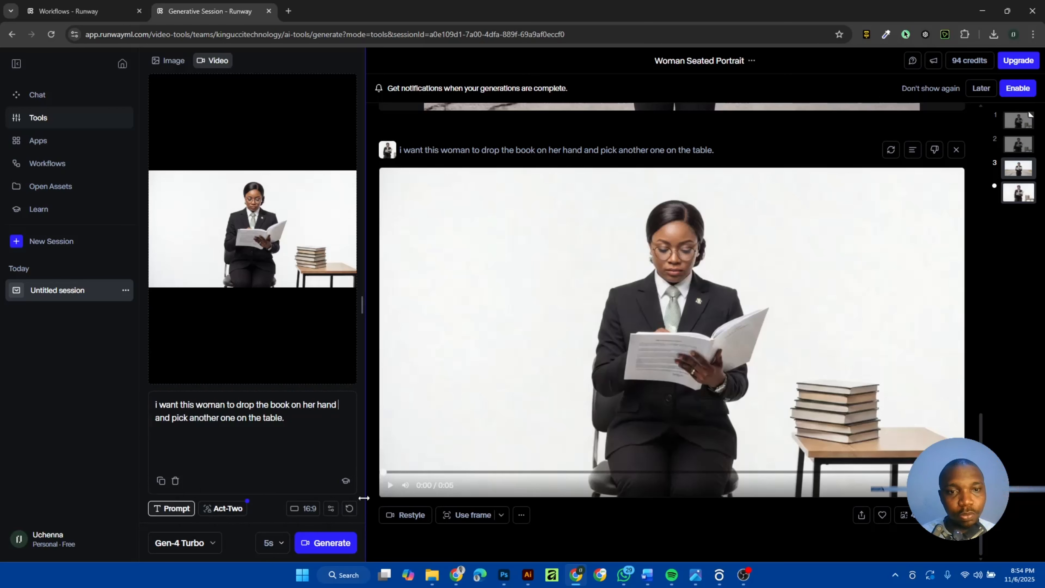
click(270, 544)
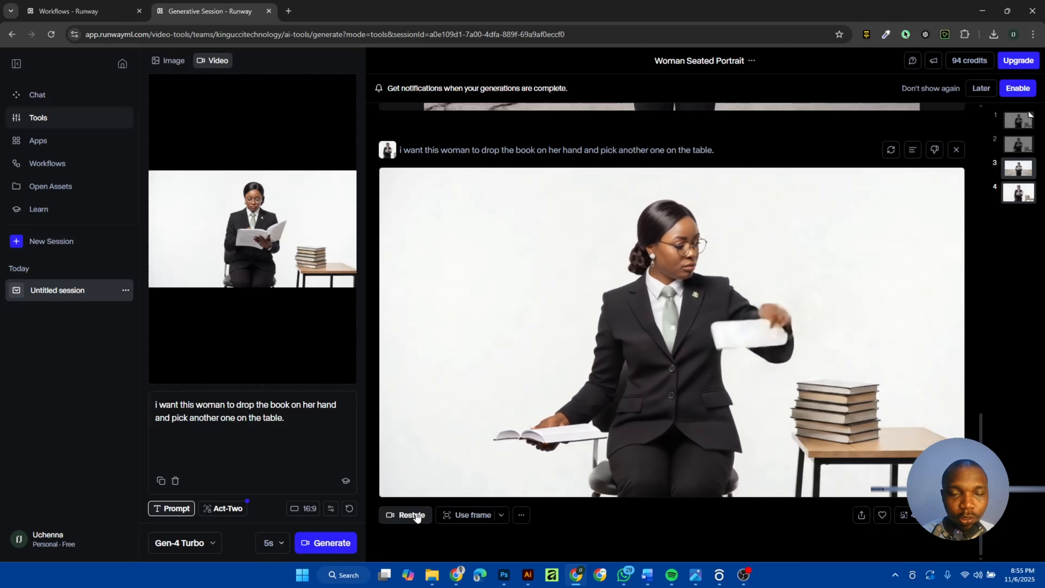
click(522, 515)
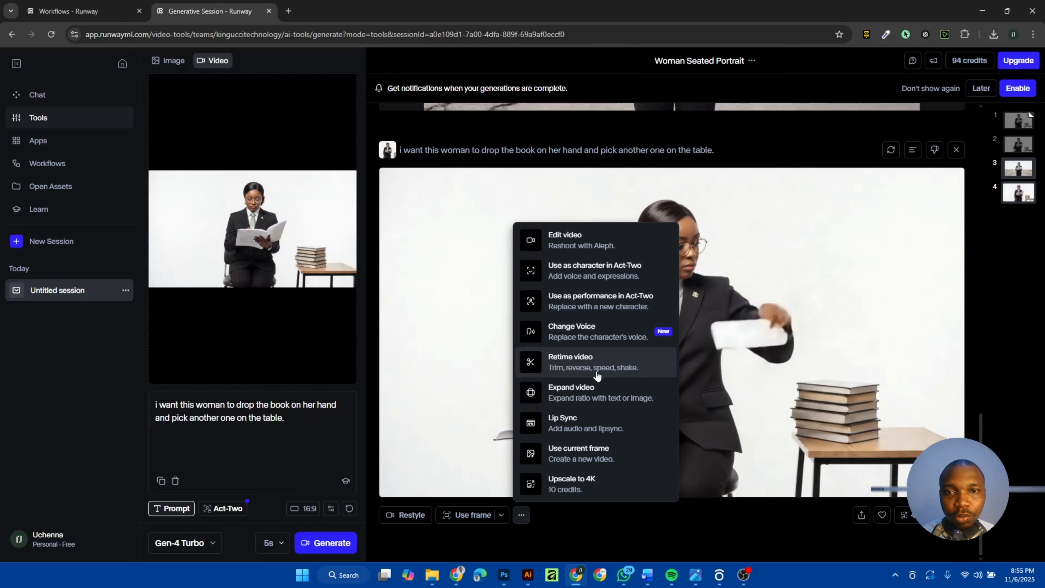
click(572, 520)
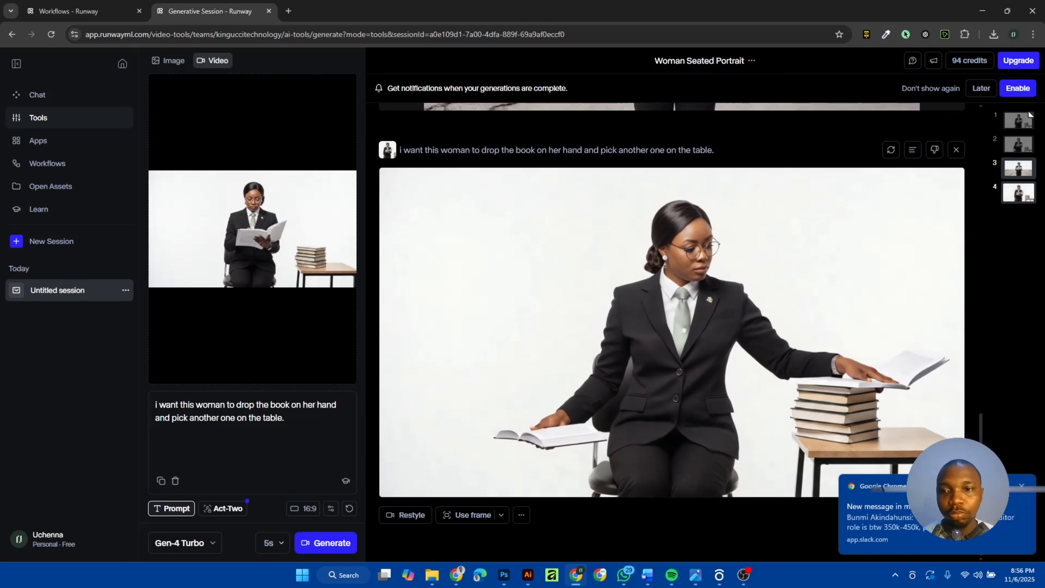
click(1022, 488)
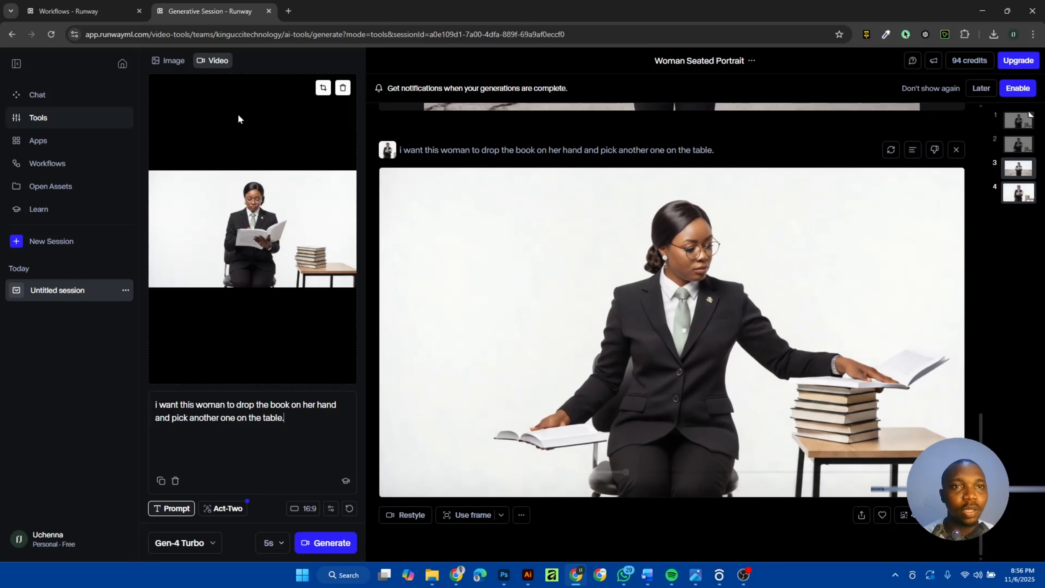
Step: Return to image generation, remove the woman's reference image and clear the highway prompt
click(168, 60)
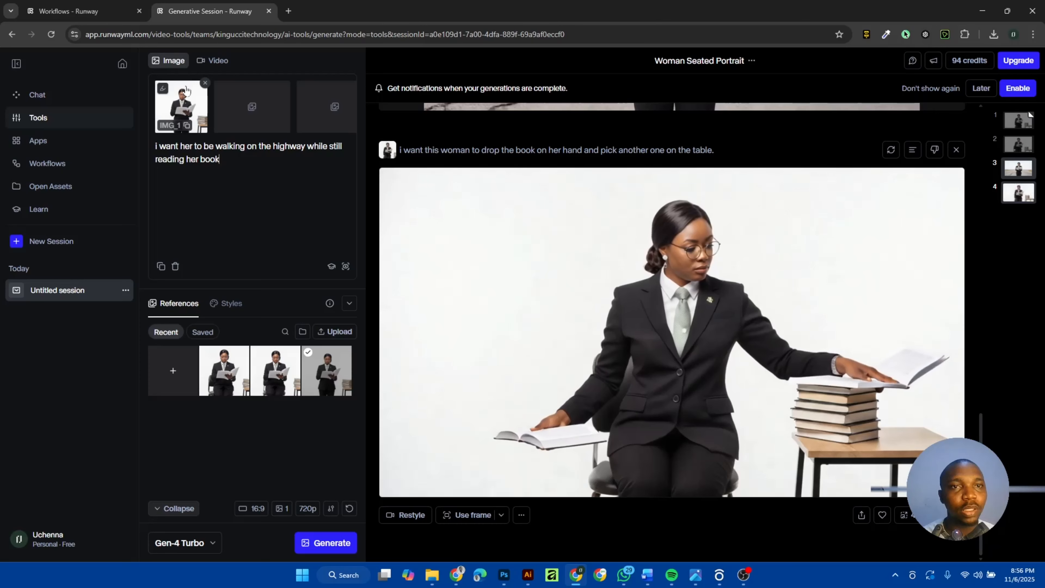
click(204, 83)
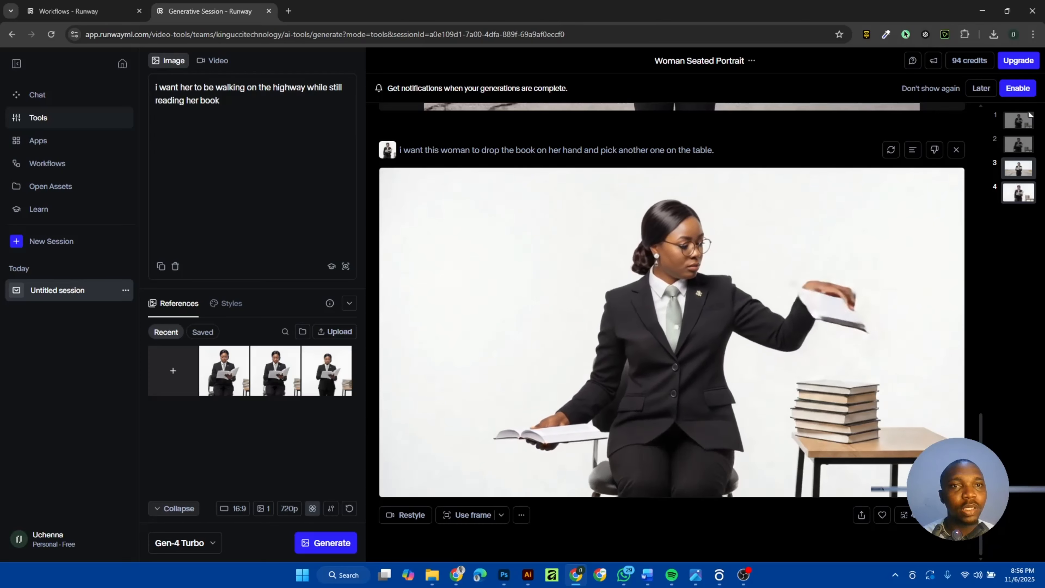
drag(220, 100, 155, 87)
key(BackSpace)
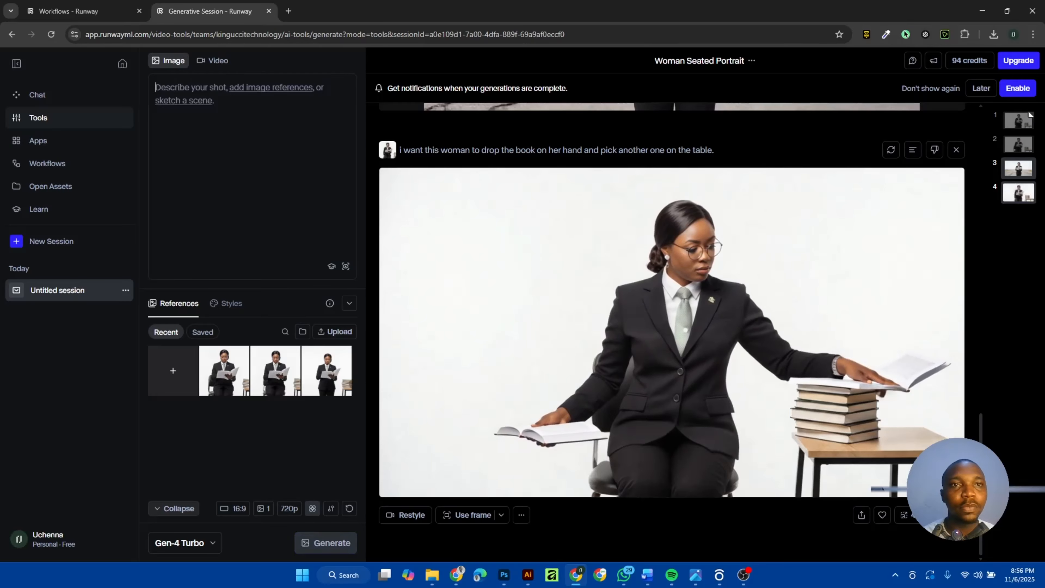
Step: Set the image generation model to Gemini Flash 2.5
click(212, 62)
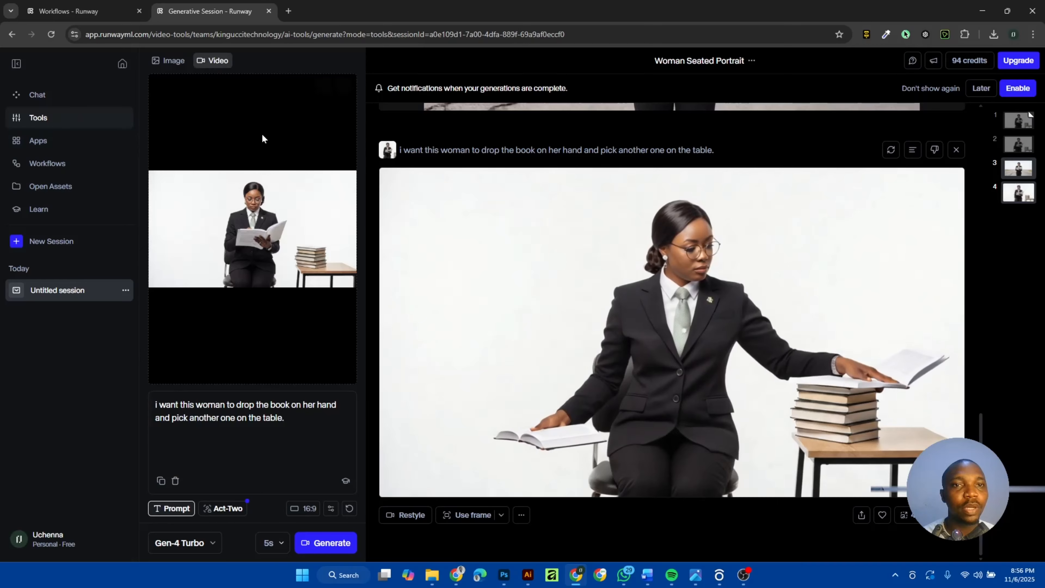
mouse_move(179, 125)
click(170, 66)
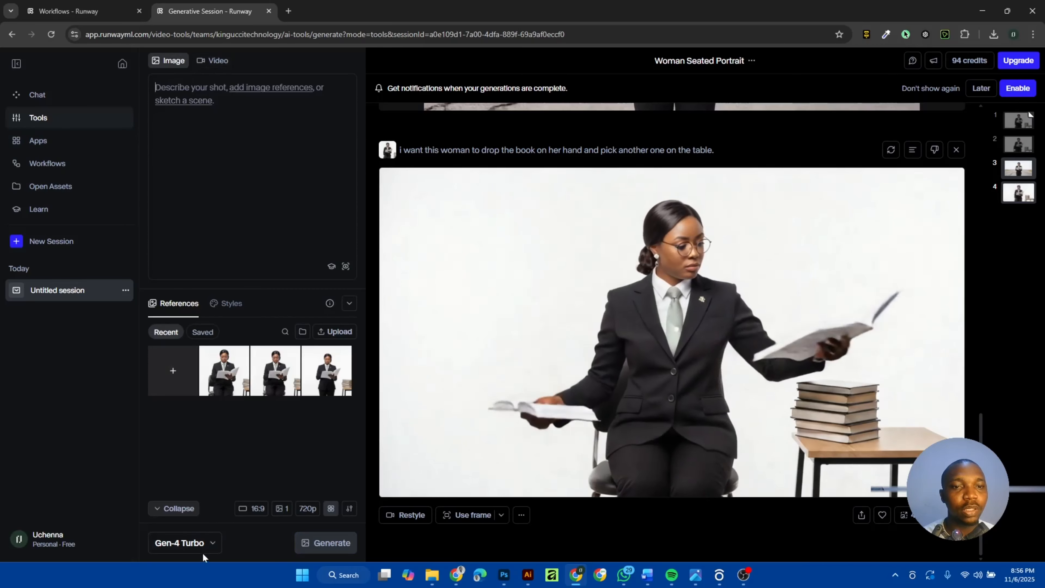
click(204, 544)
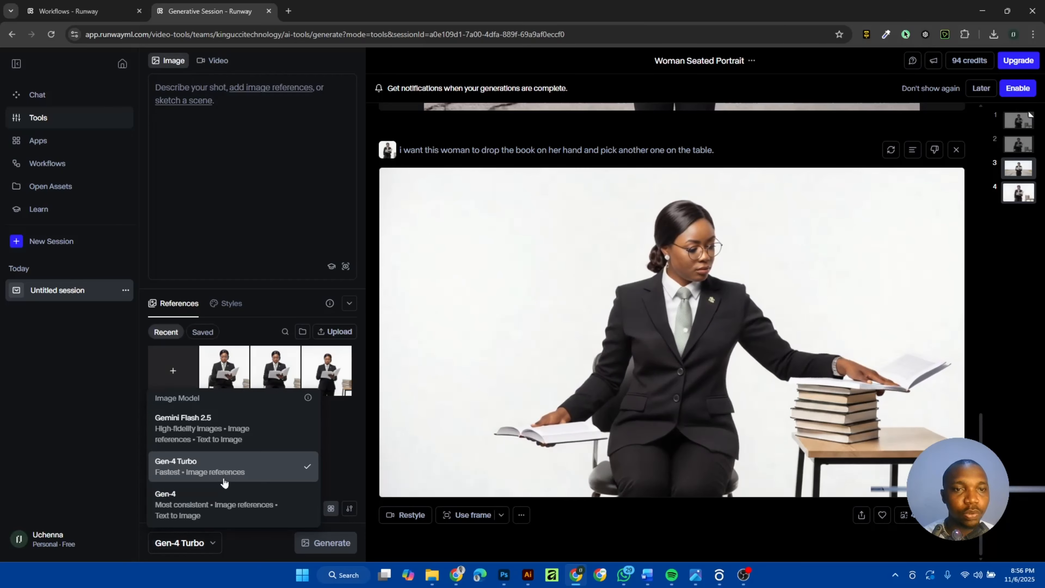
click(231, 437)
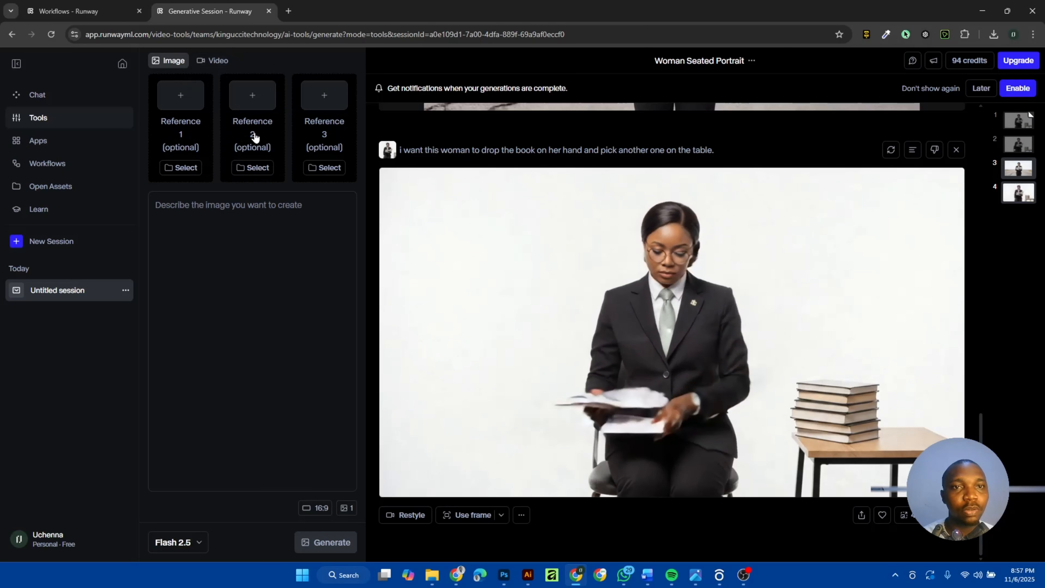
Step: Switch to video generation and review the list of available video models
click(219, 61)
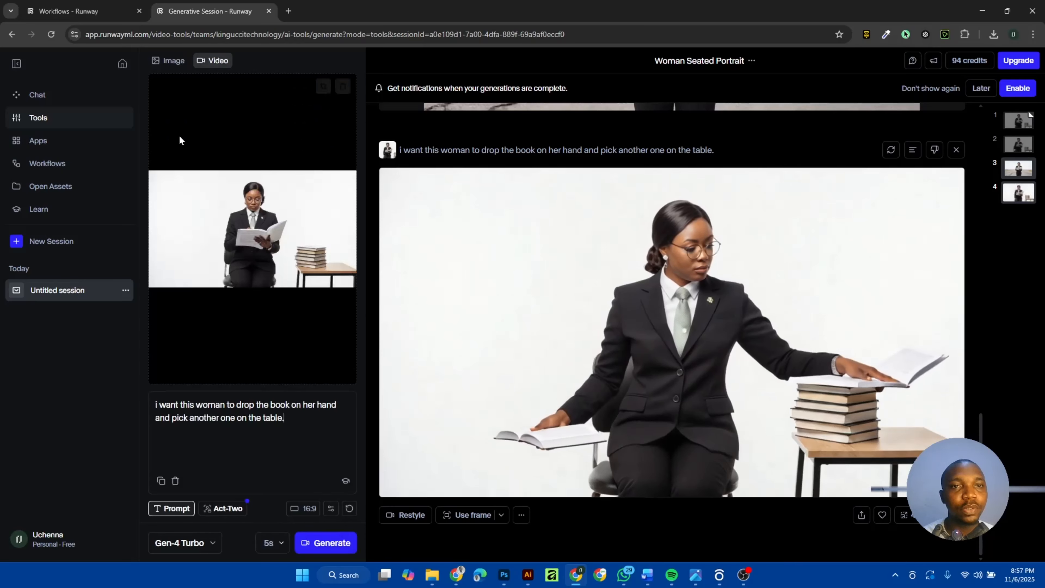
click(198, 543)
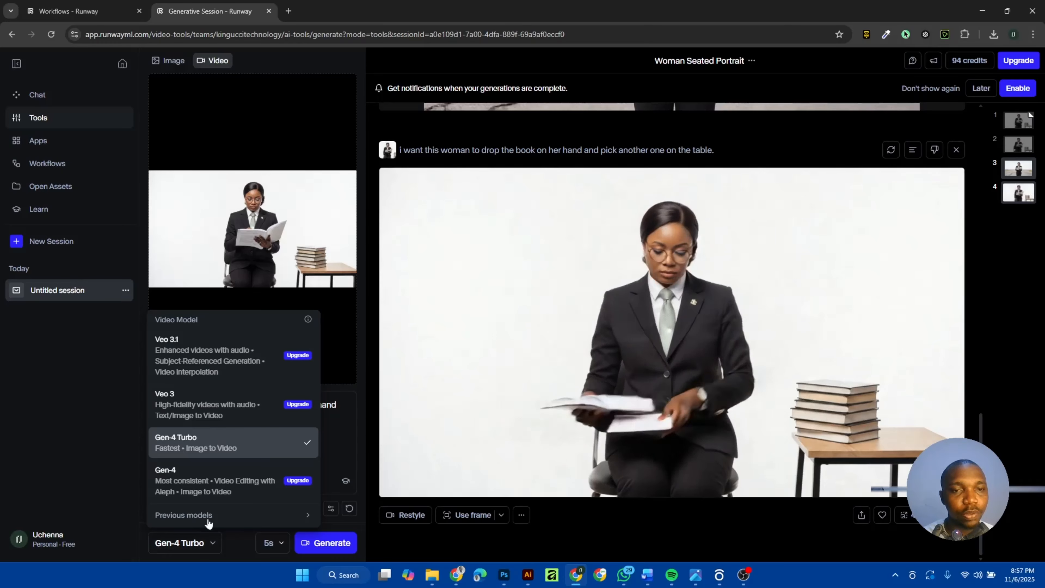
click(200, 549)
click(200, 549)
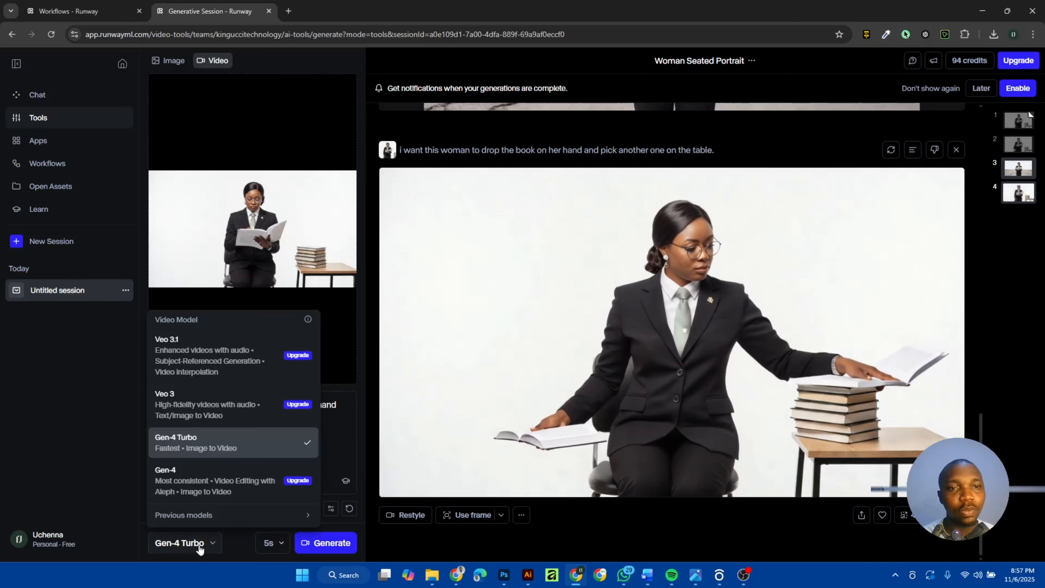
click(206, 549)
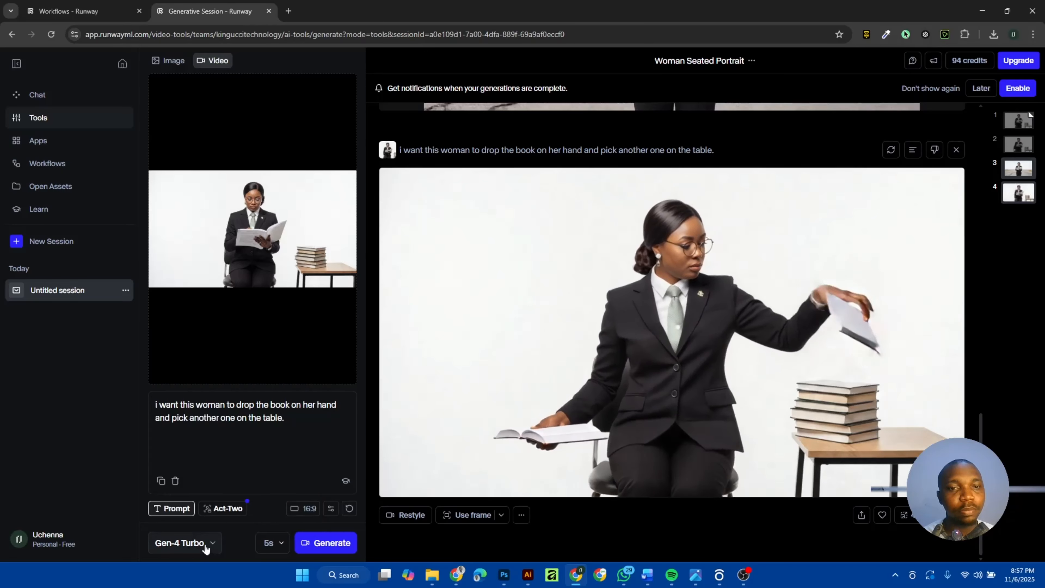
Step: Open the Mockup image app from the apps collection and look through its presets
click(72, 145)
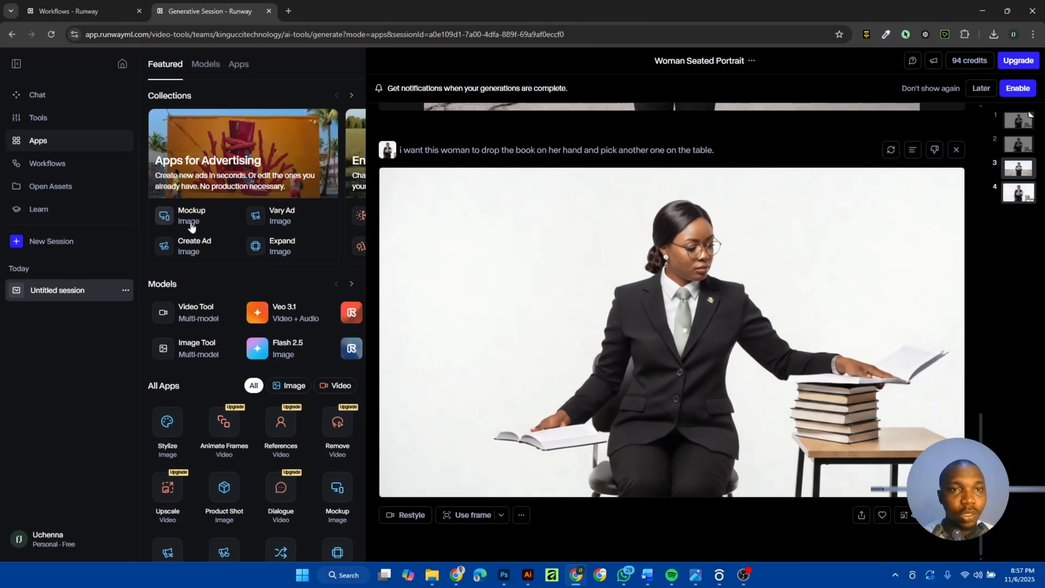
scroll(284, 377, down, 4)
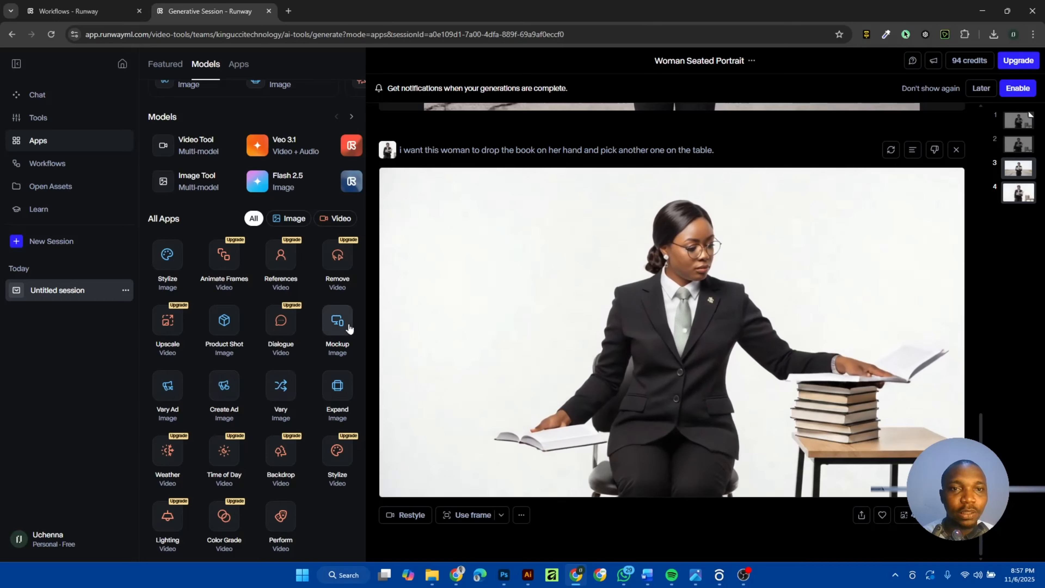
click(344, 332)
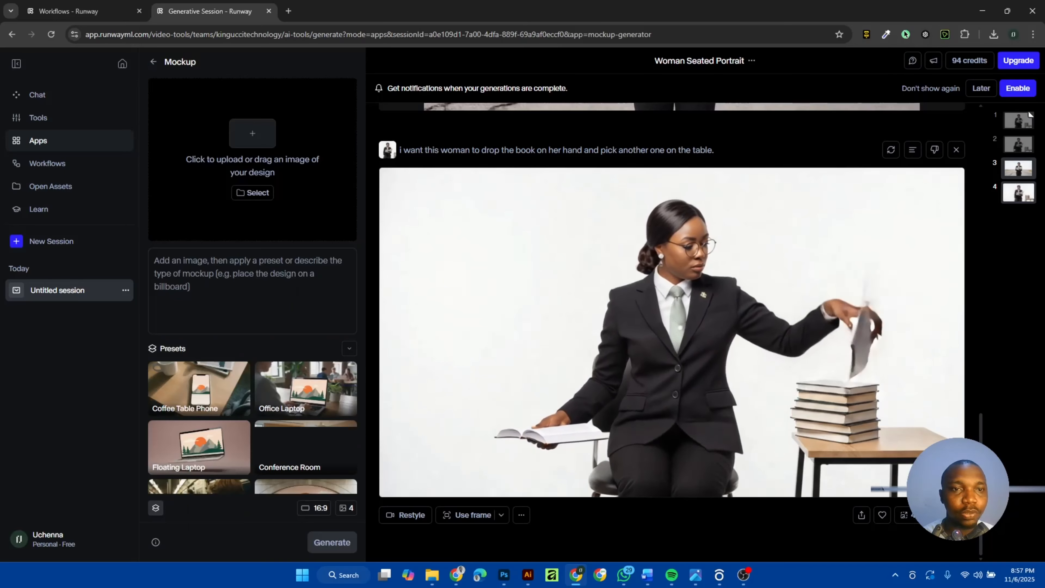
scroll(231, 449, down, 2)
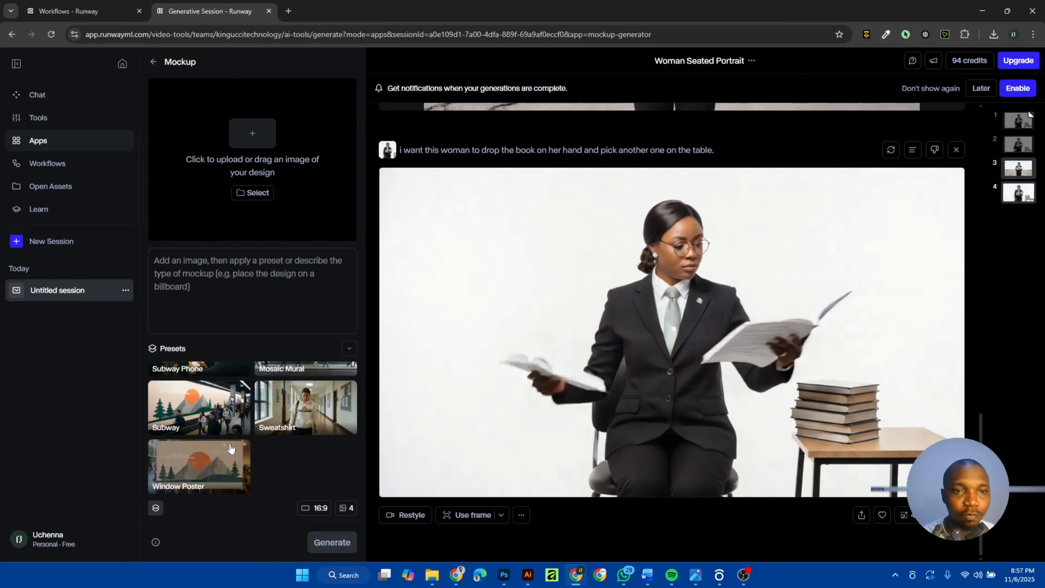
scroll(231, 448, up, 2)
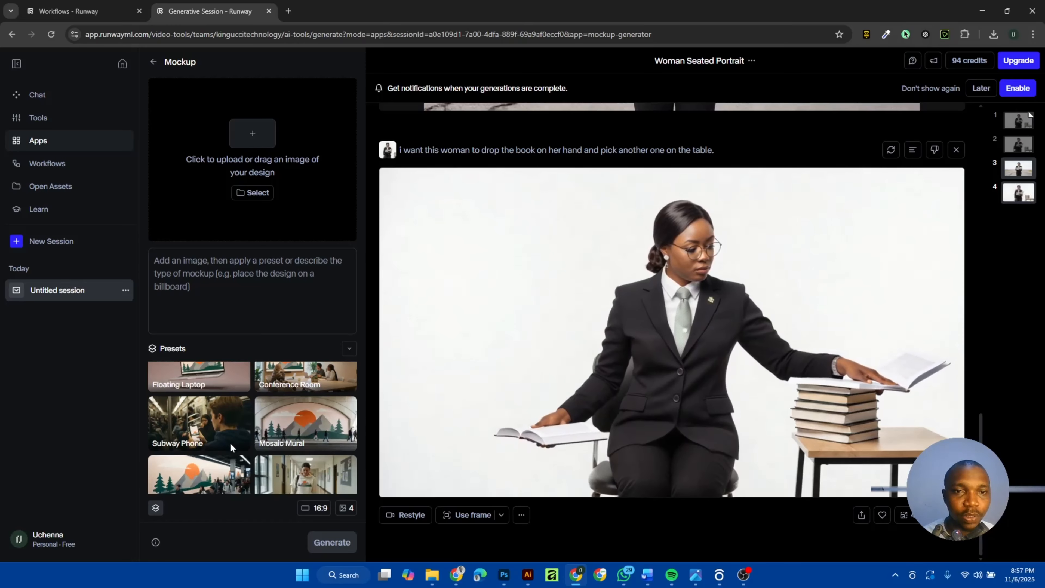
scroll(231, 443, down, 1)
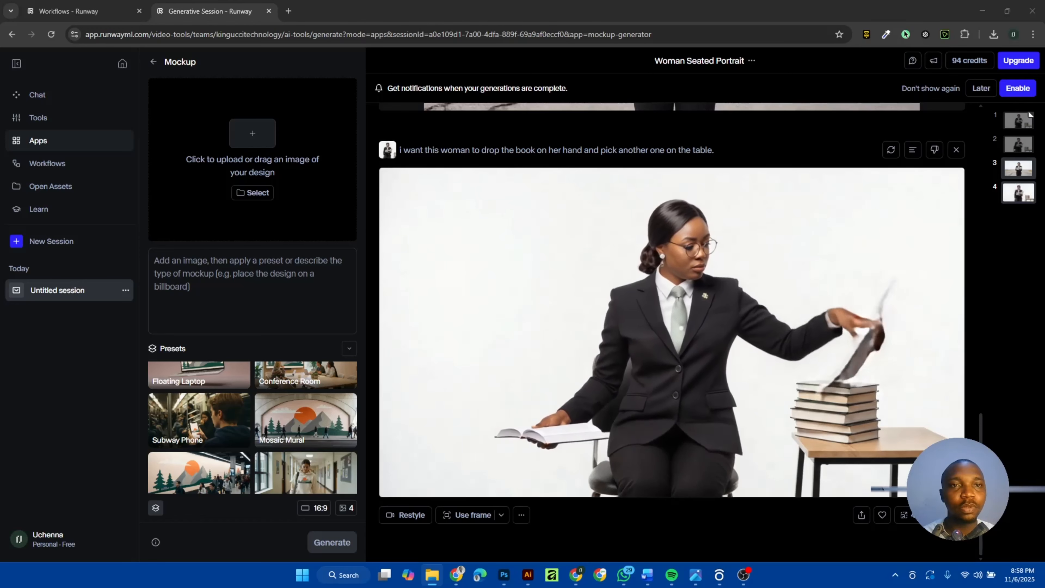
drag(408, 326, 250, 207)
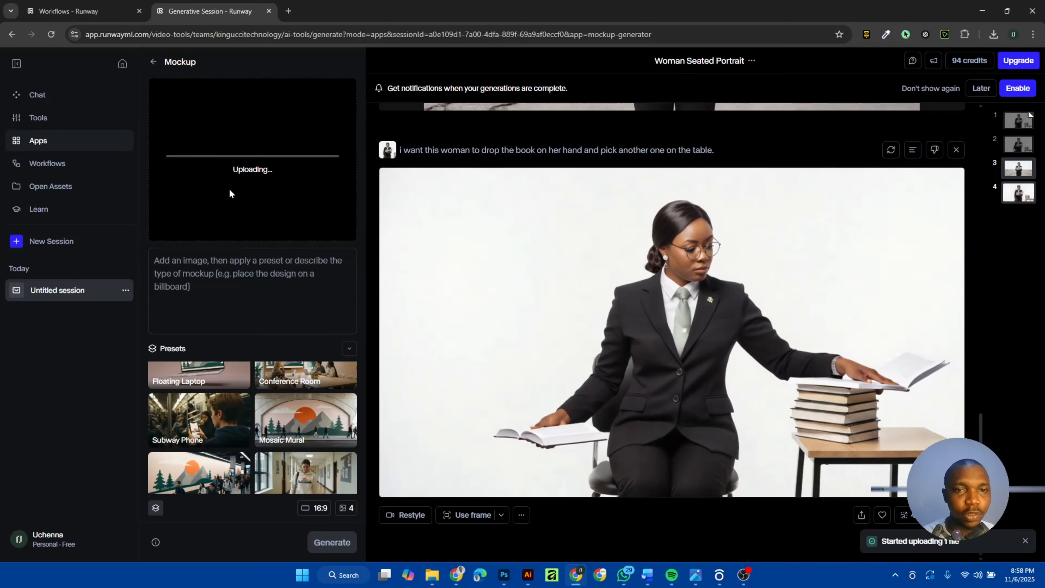
scroll(292, 437, up, 1)
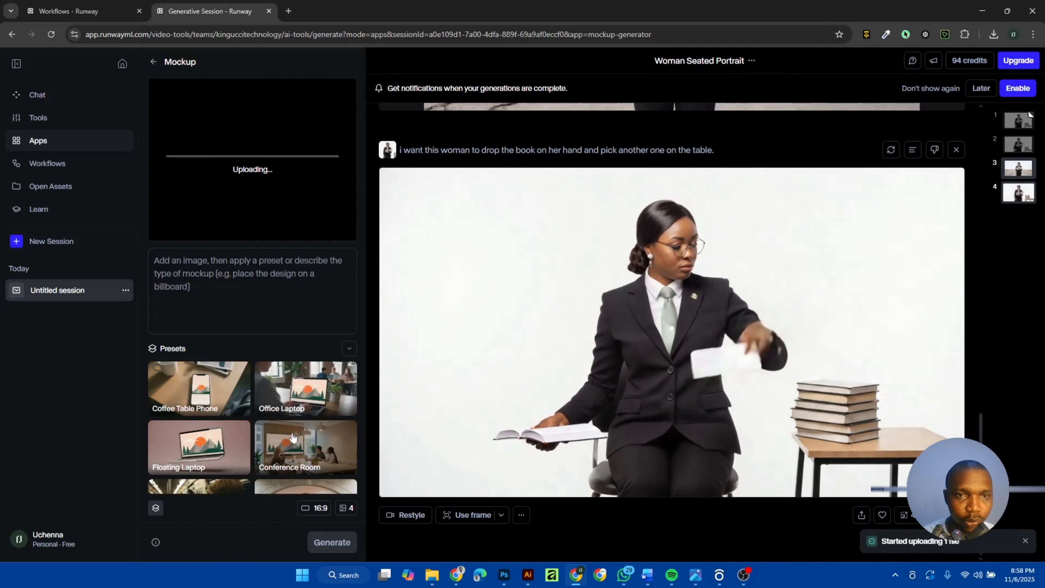
scroll(292, 437, down, 3)
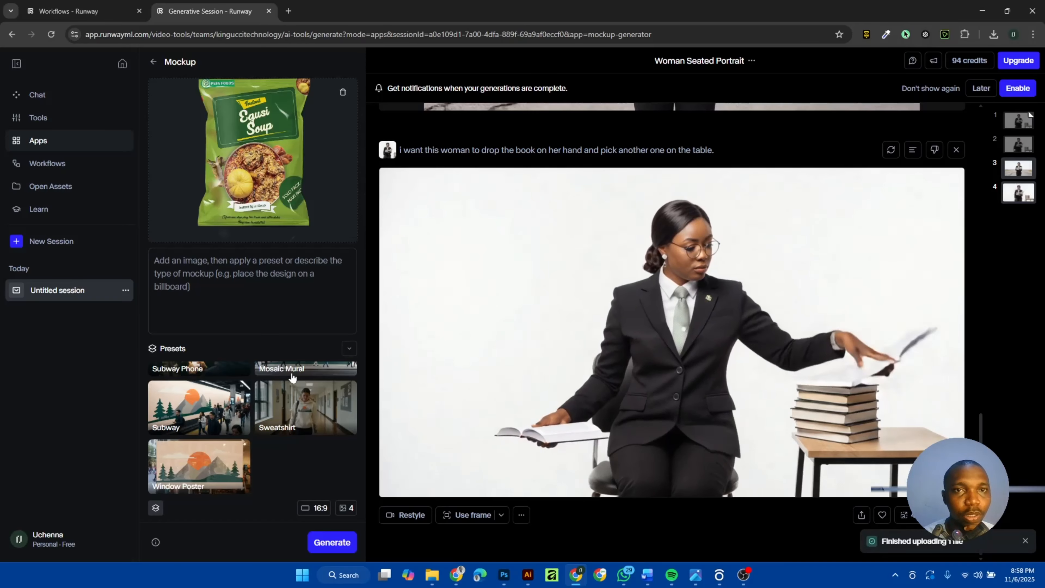
click(342, 94)
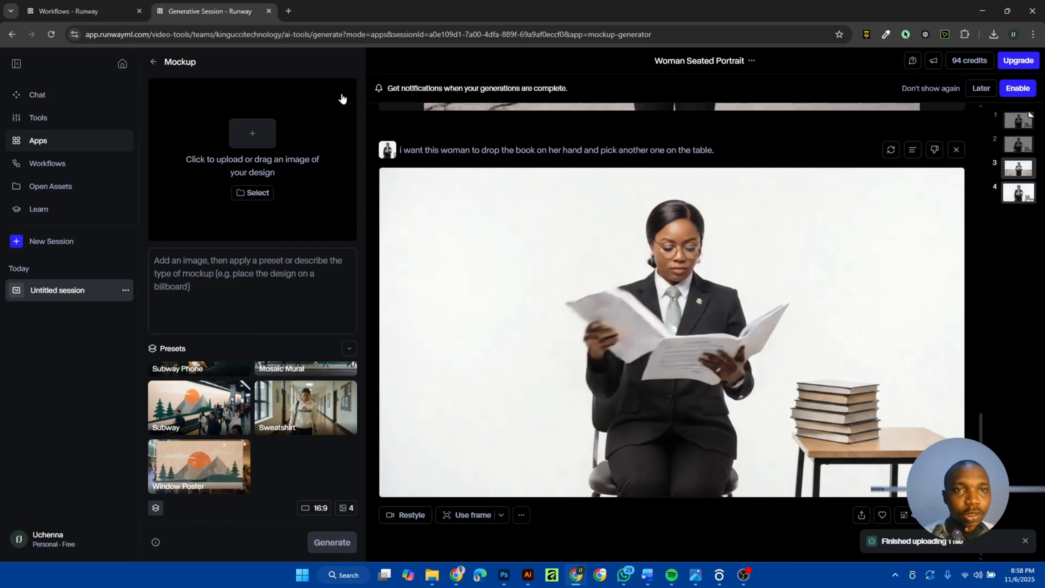
scroll(293, 394, up, 5)
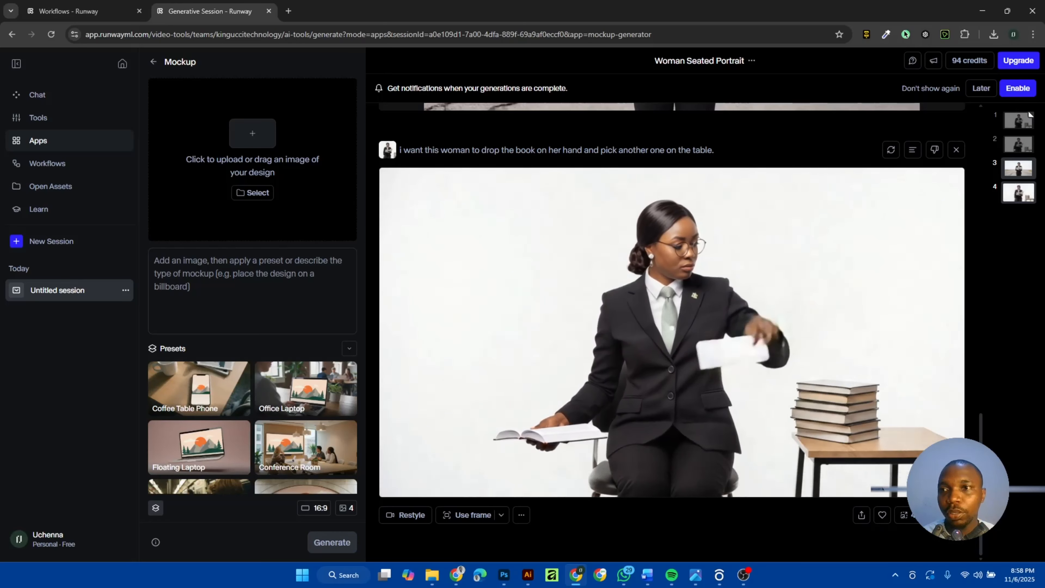
key(alt+Tab)
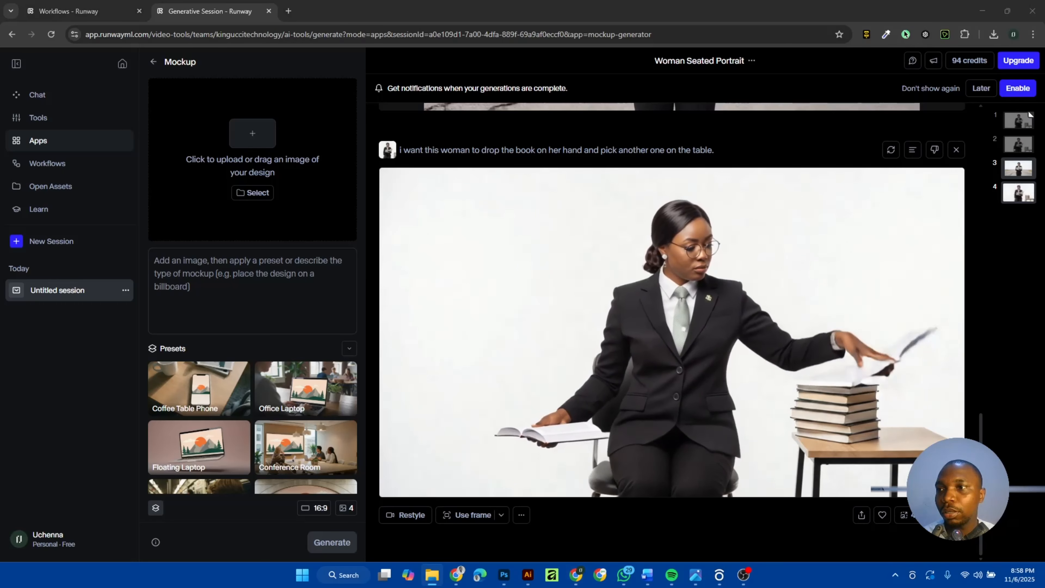
drag(1014, 216, 263, 243)
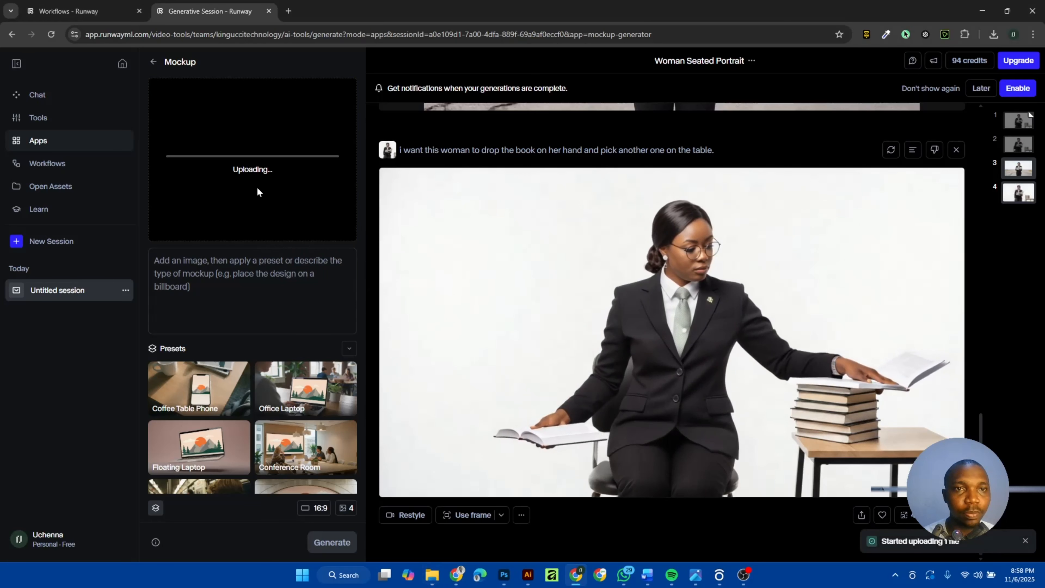
scroll(268, 397, down, 5)
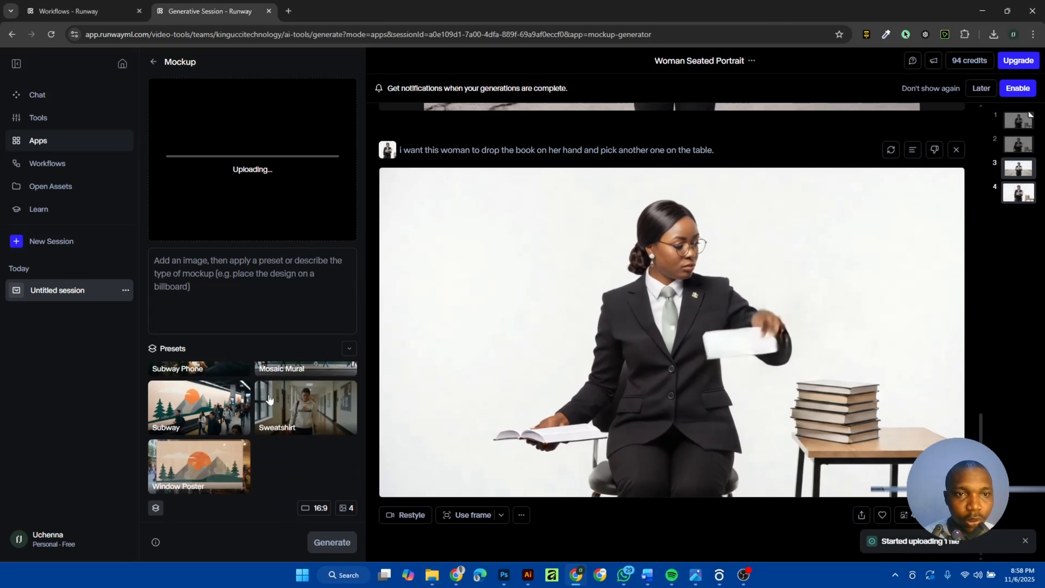
scroll(269, 398, up, 1)
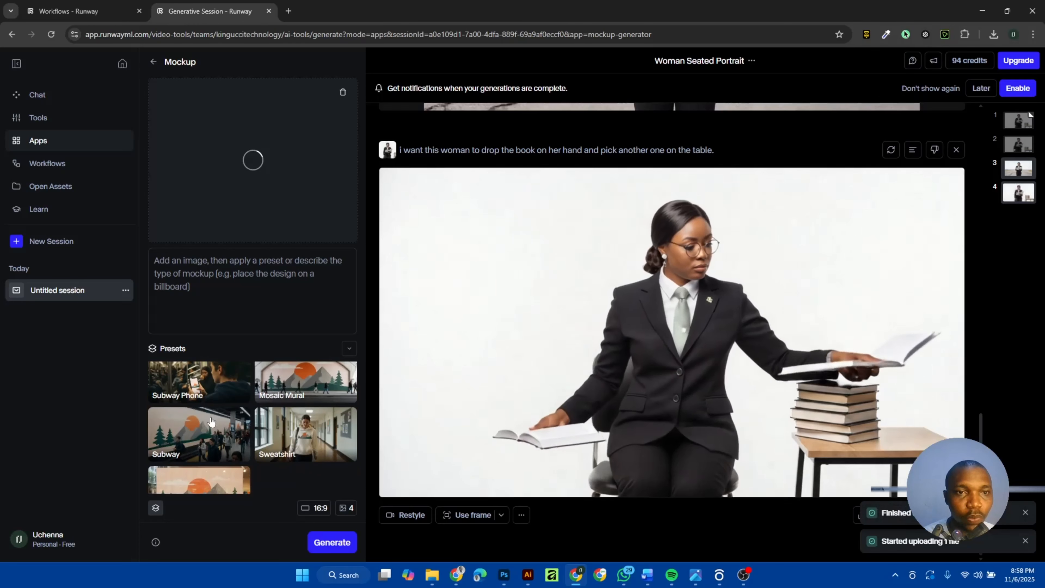
click(199, 434)
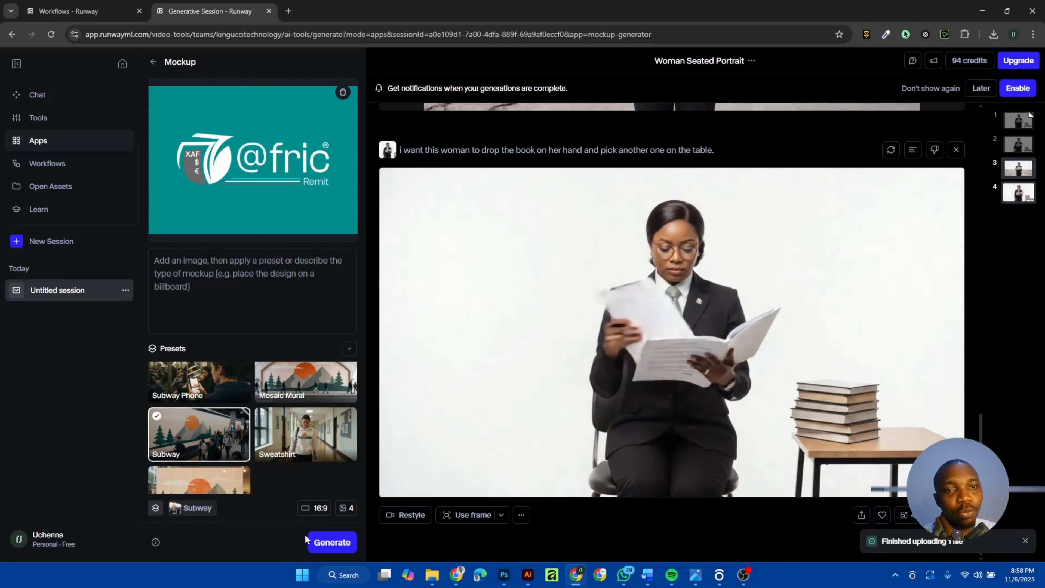
click(323, 546)
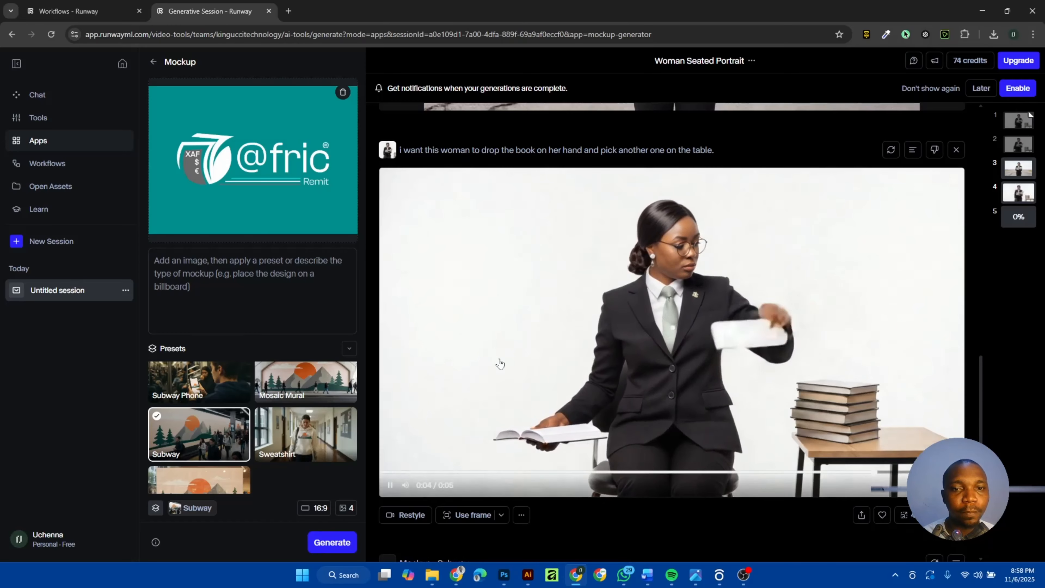
Step: Examine the generated subway mockups of the logo, enlarging them one after another
scroll(499, 360, down, 6)
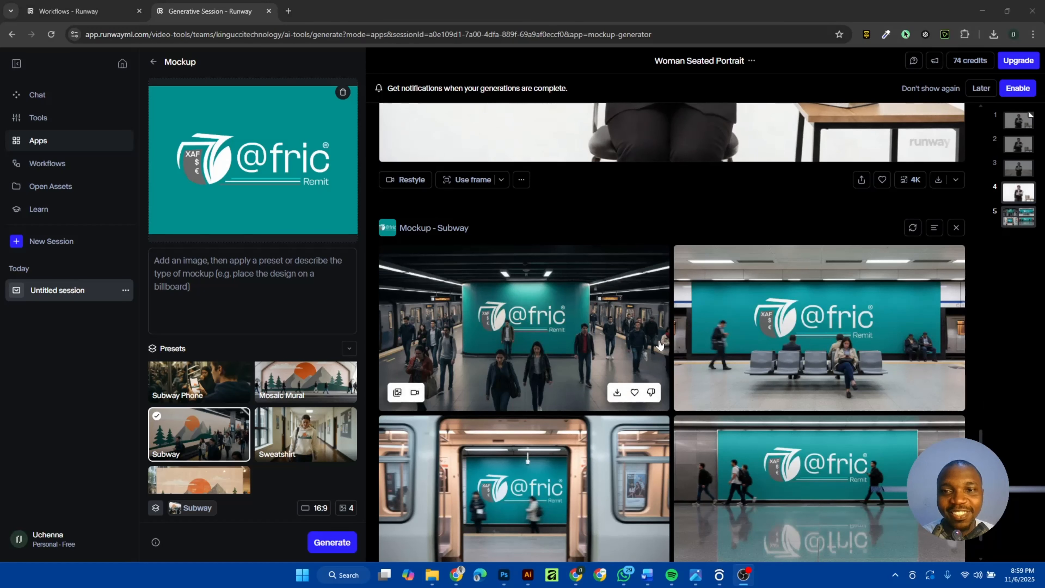
scroll(660, 344, down, 1)
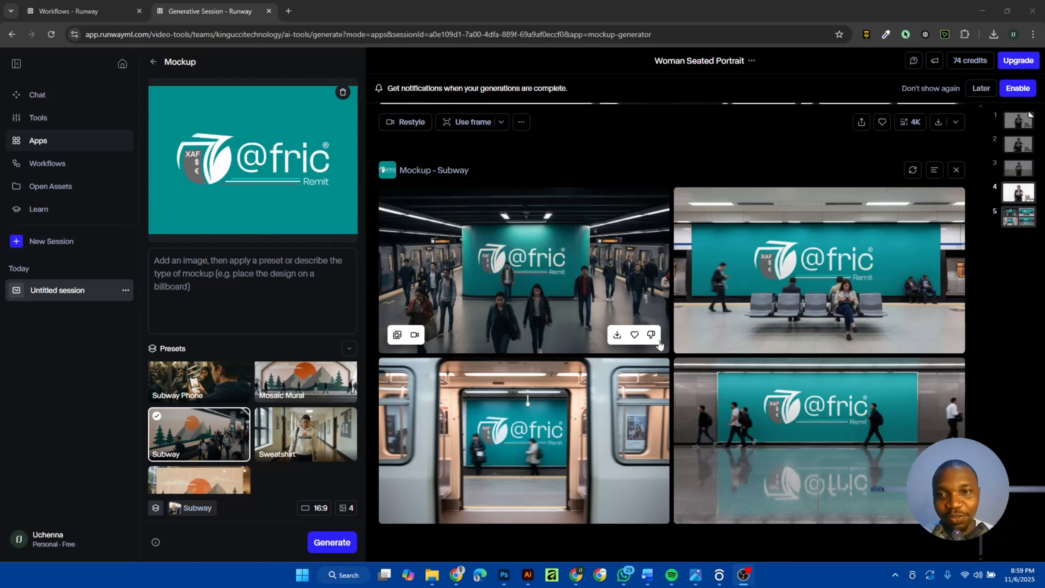
click(823, 278)
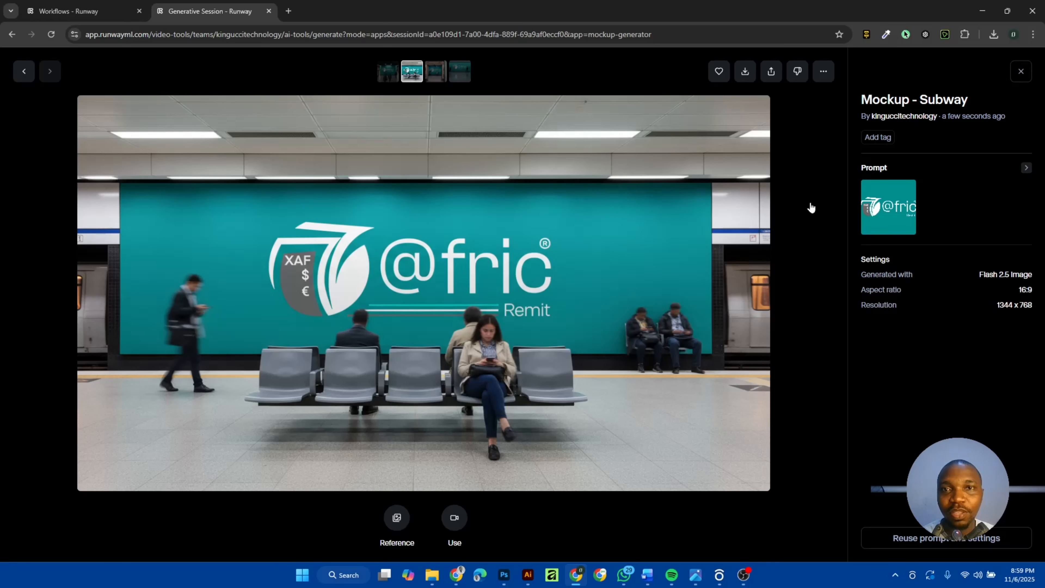
click(444, 75)
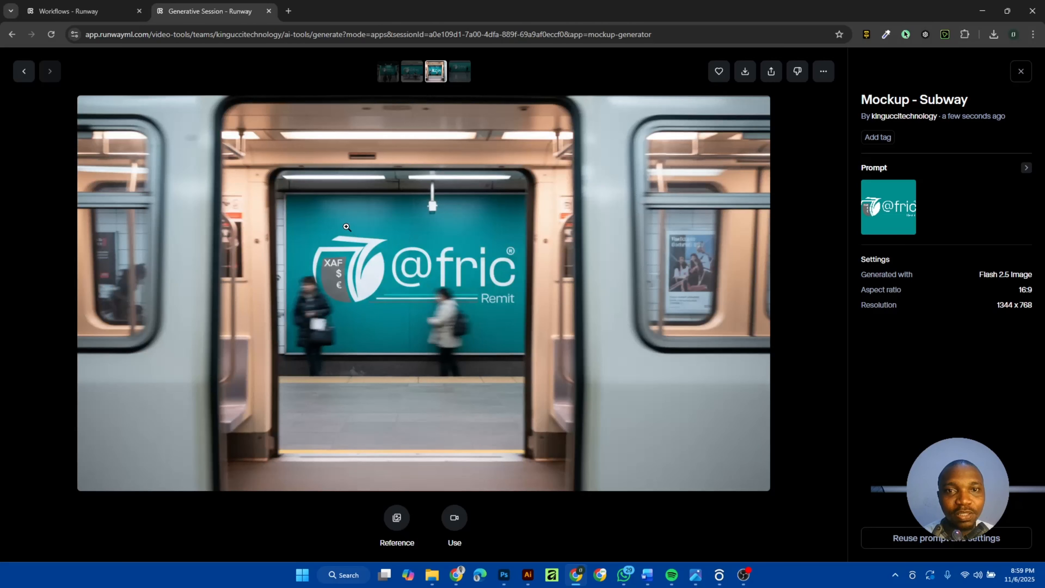
click(456, 71)
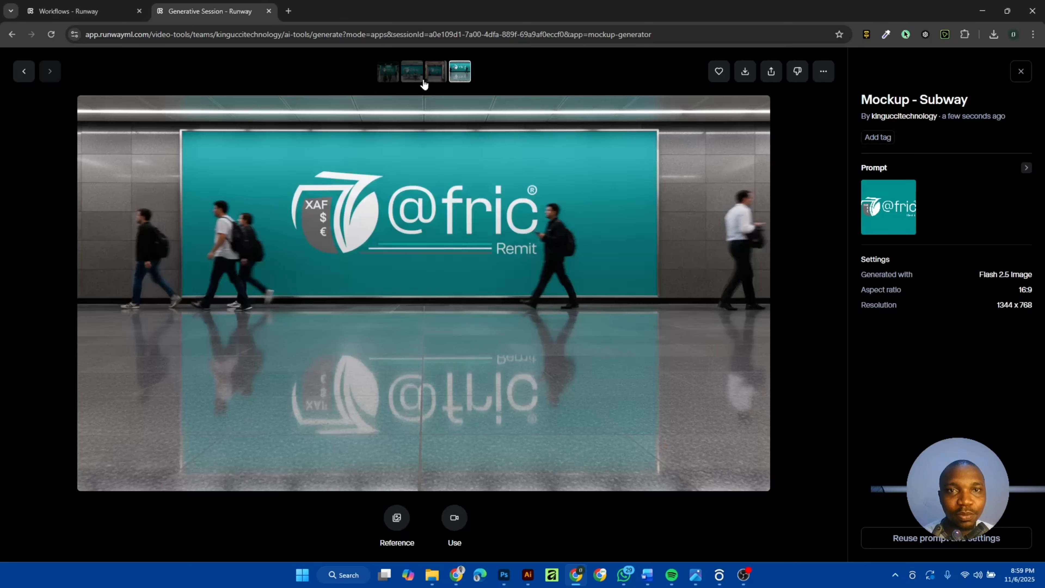
Step: Download each of the four subway mockups and return to the session's generations
click(389, 73)
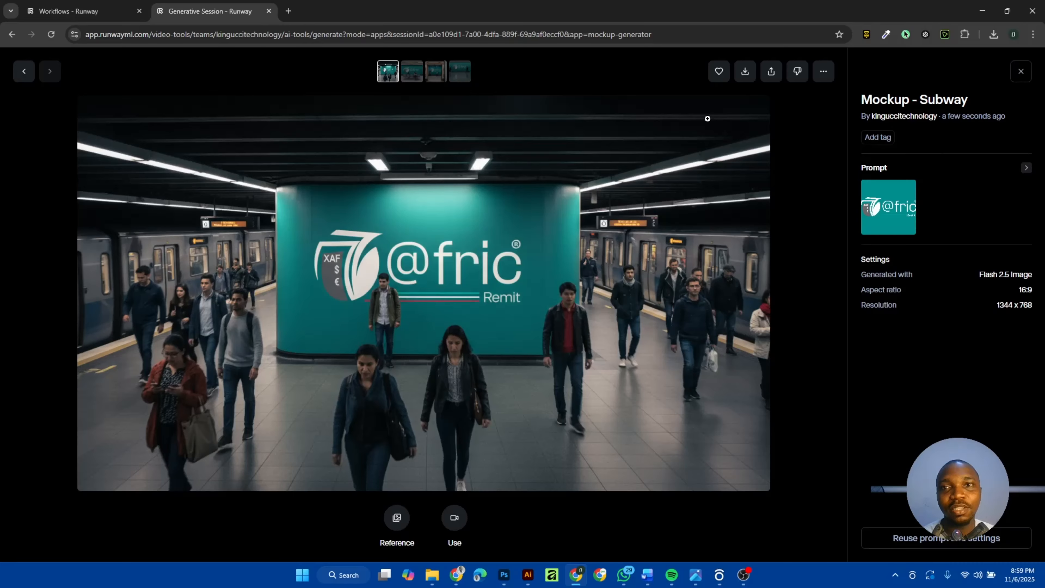
click(746, 71)
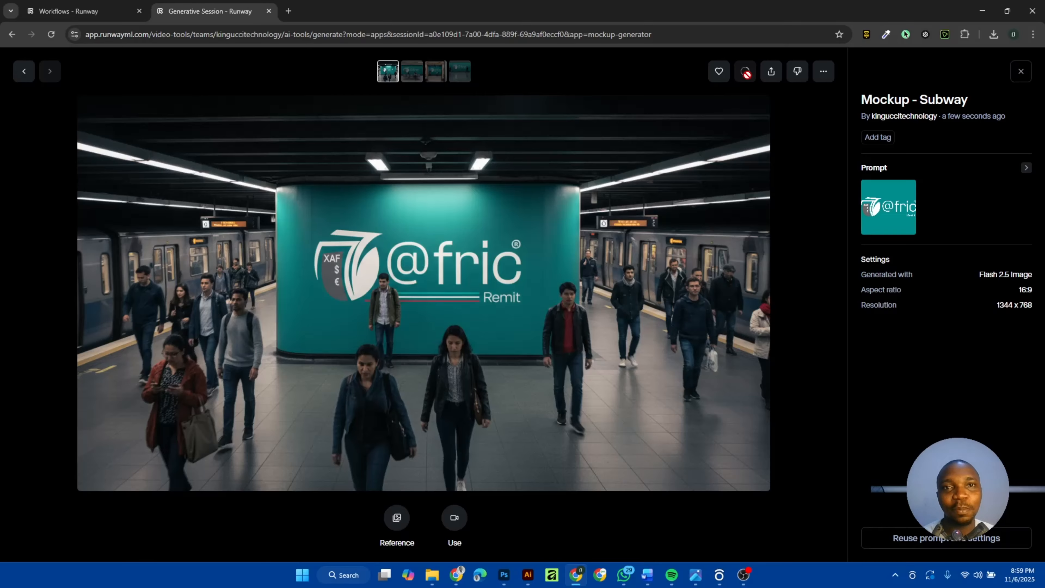
click(412, 74)
click(745, 71)
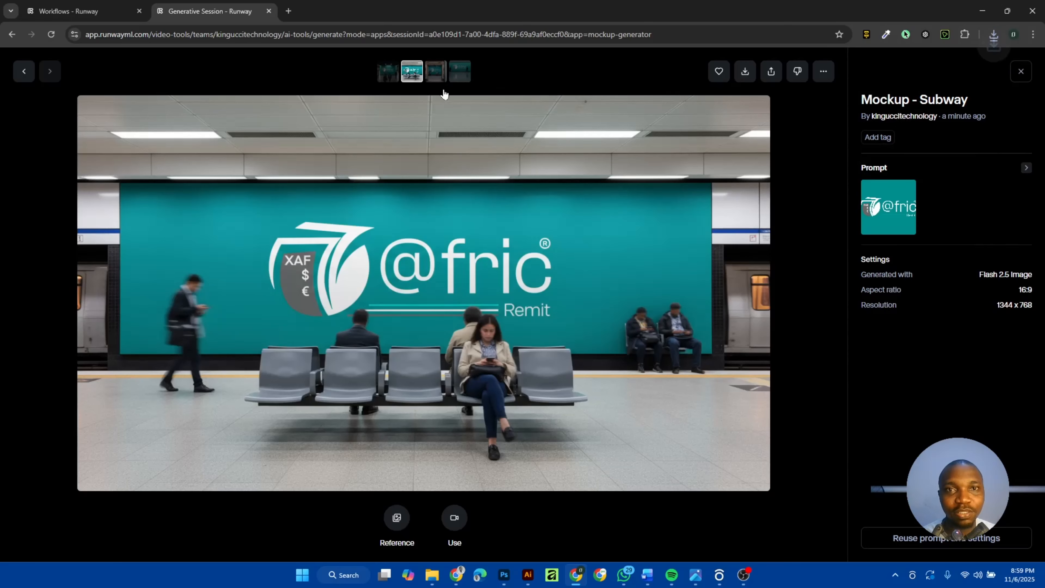
click(439, 81)
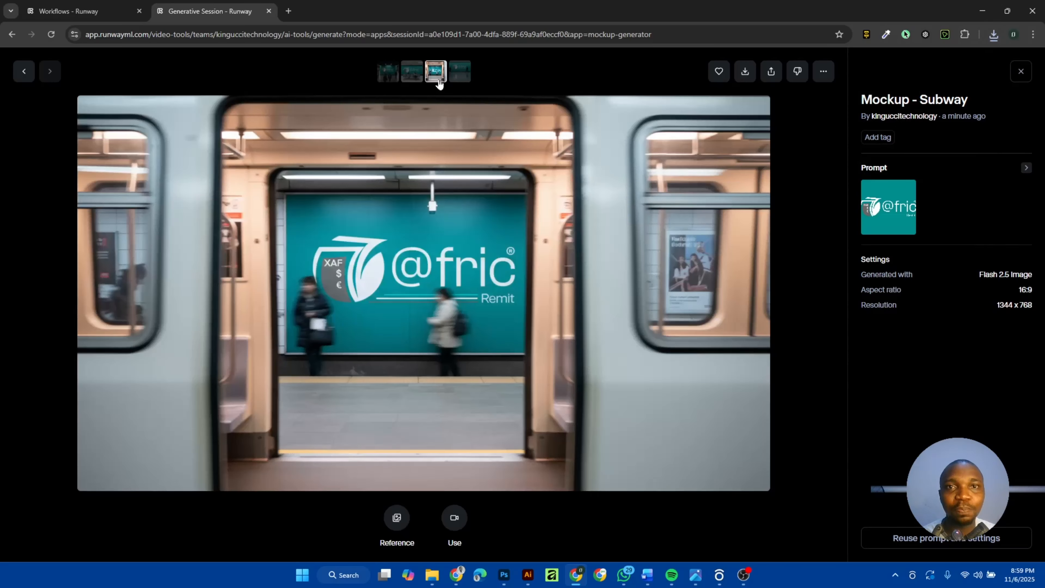
click(746, 72)
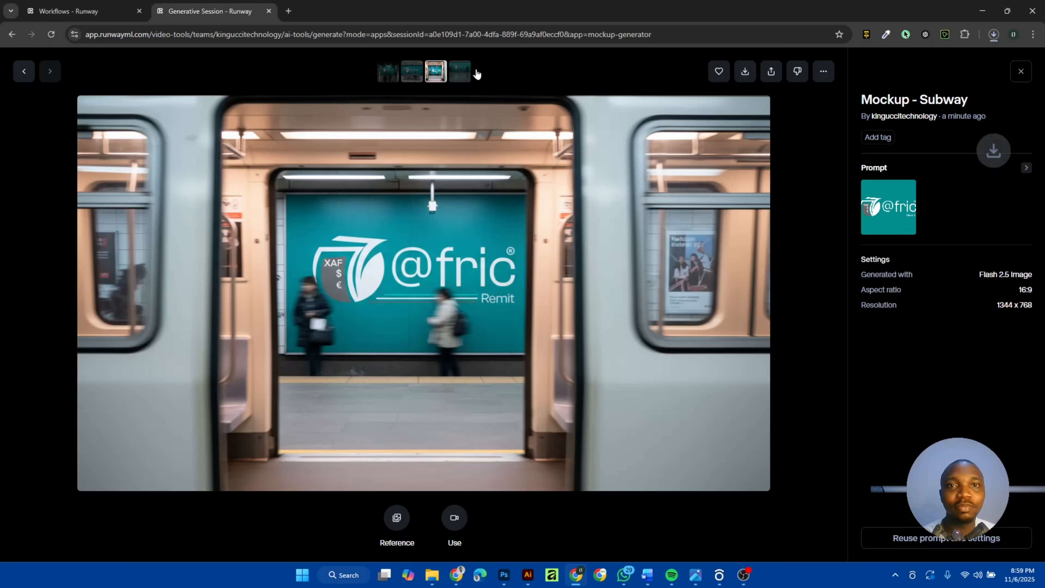
click(461, 74)
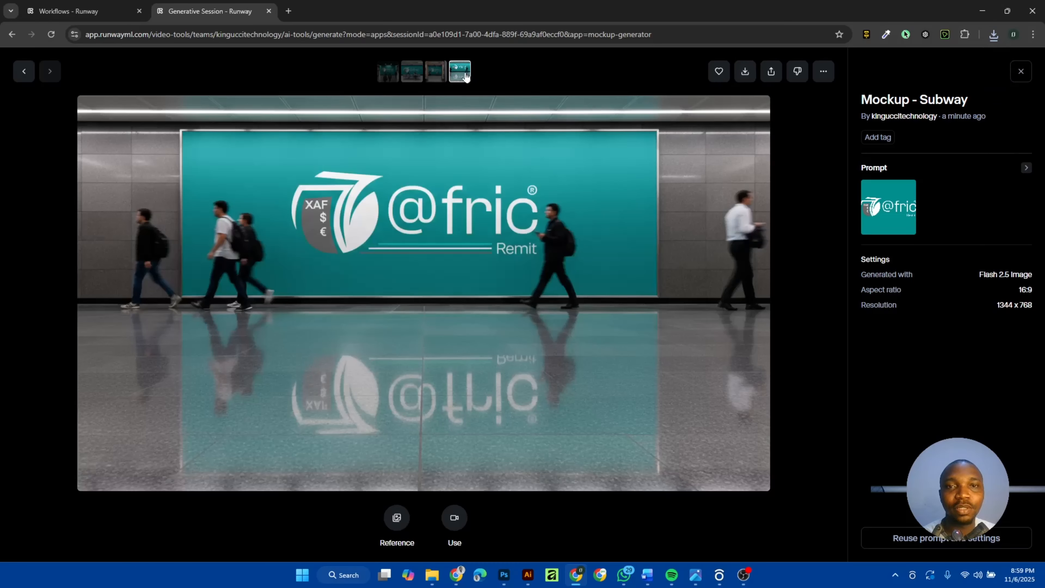
click(746, 71)
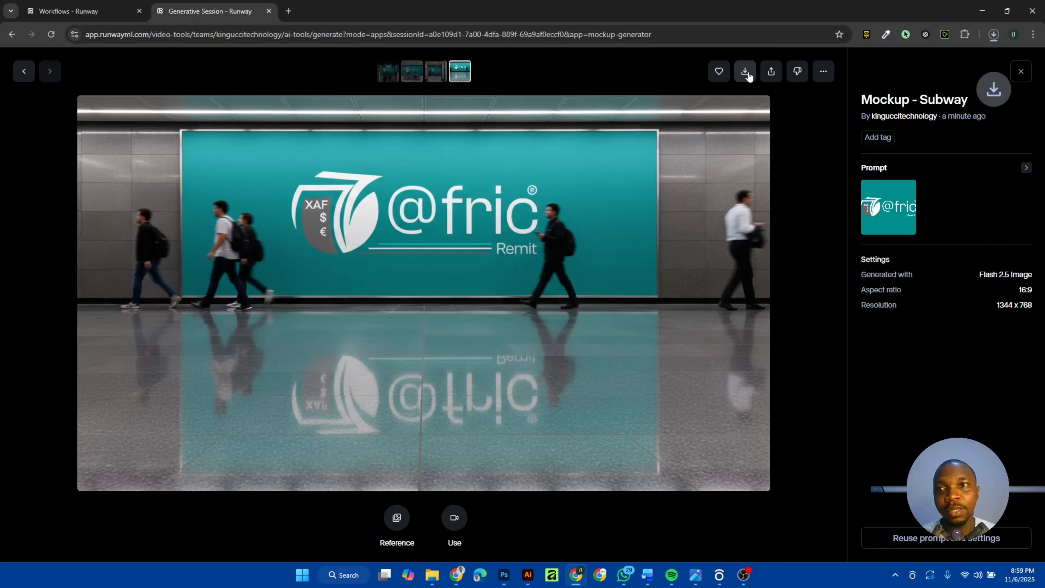
click(1021, 71)
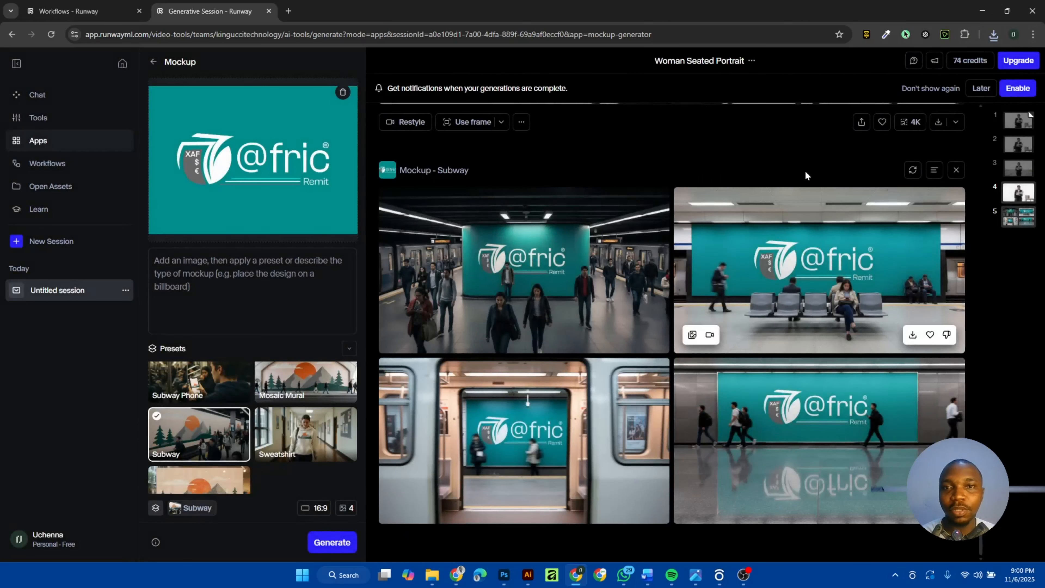
scroll(551, 376, up, 5)
scroll(551, 377, down, 4)
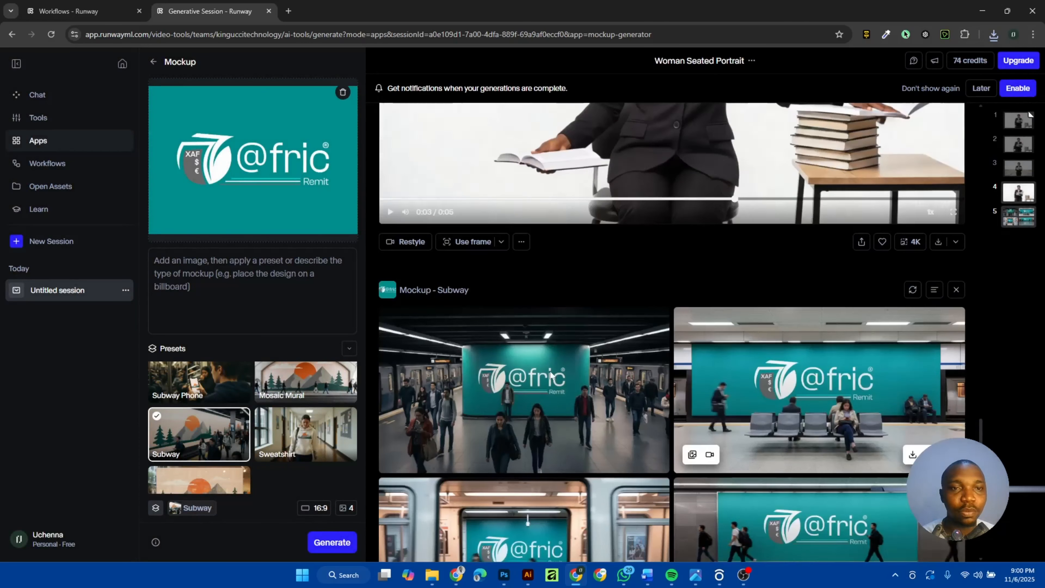
Step: Generate four more Subway-preset images of the logo with the prompt "i want you to create a mockup of stationaries with this logo"
scroll(209, 427, up, 2)
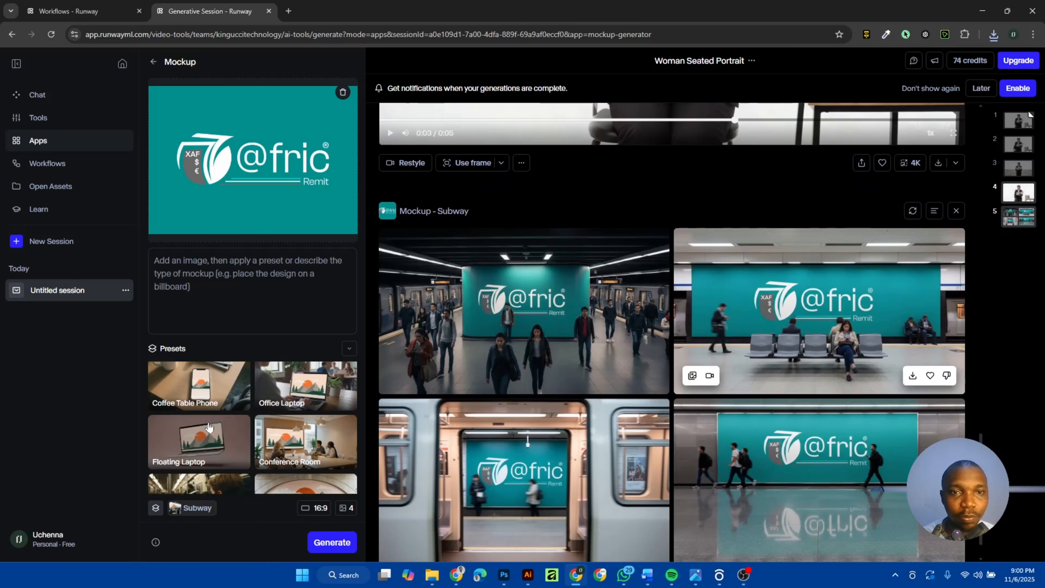
scroll(209, 427, down, 2)
scroll(209, 427, up, 2)
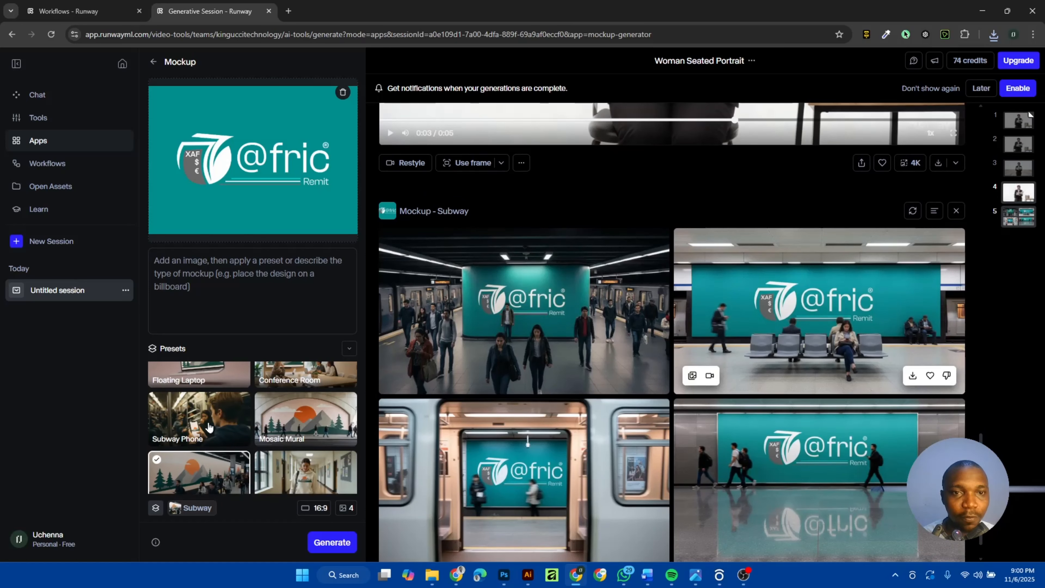
scroll(209, 427, down, 2)
scroll(209, 427, up, 2)
scroll(209, 427, down, 2)
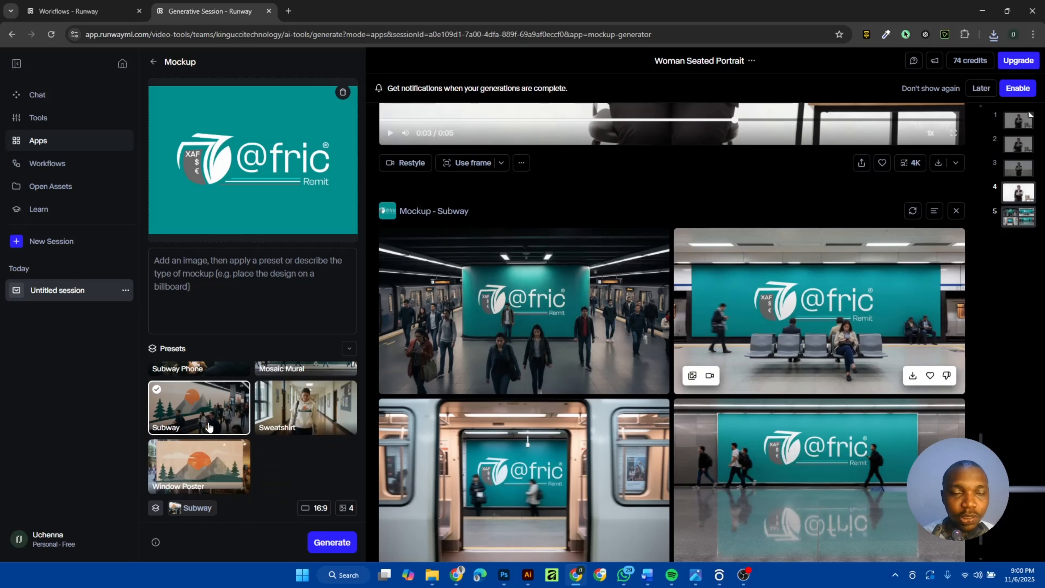
scroll(210, 427, up, 5)
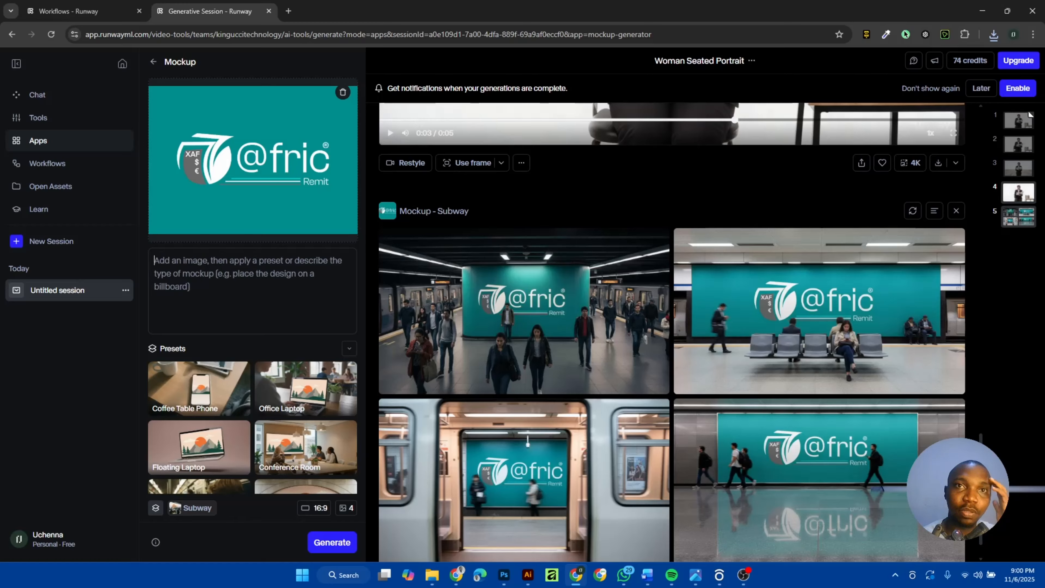
text(is logo)
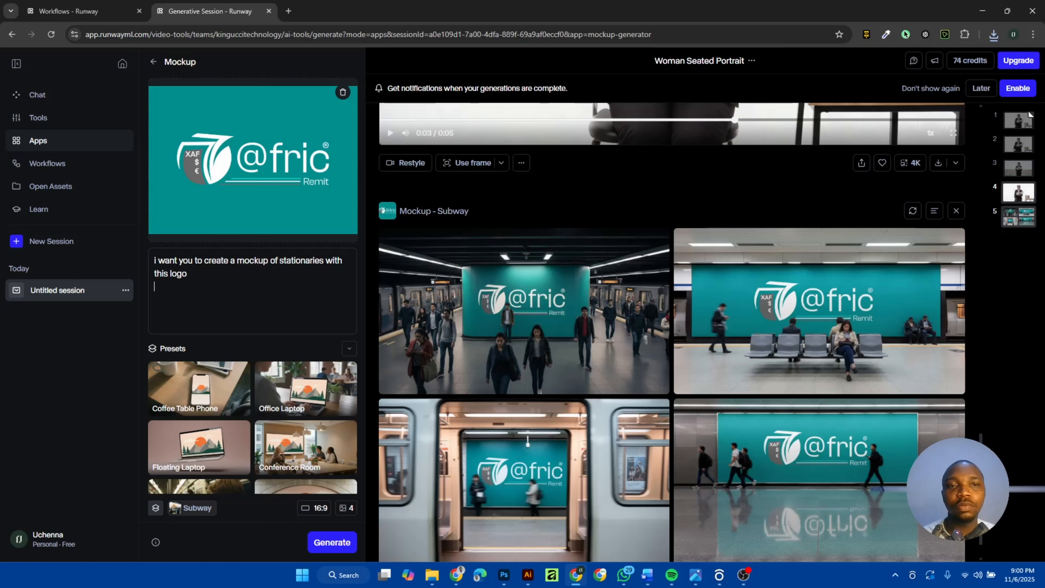
click(336, 542)
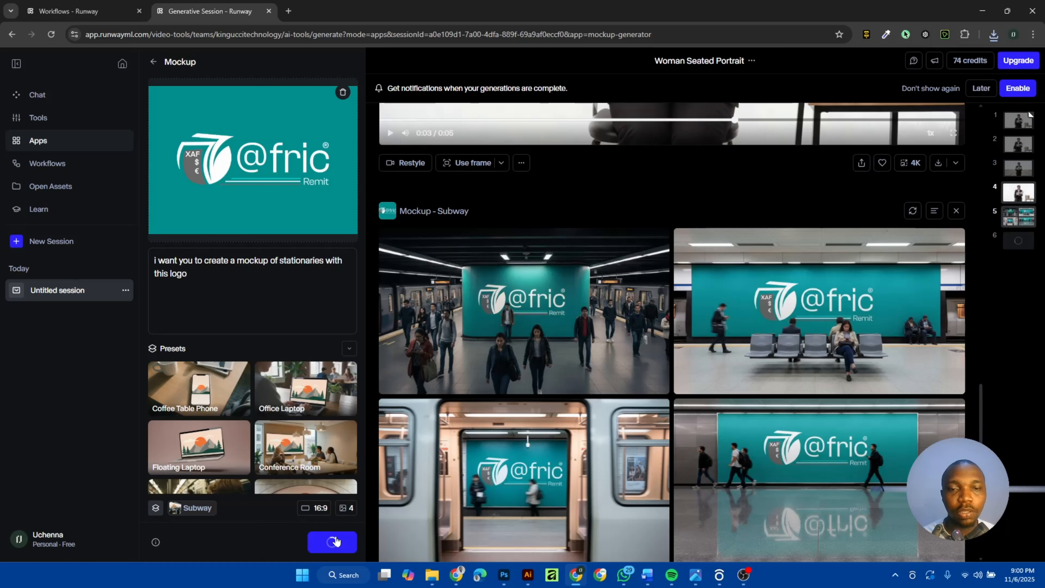
Step: Download the notebook, teal card and letterhead mockups from the new stationery generation
scroll(889, 213, down, 5)
scroll(889, 212, down, 4)
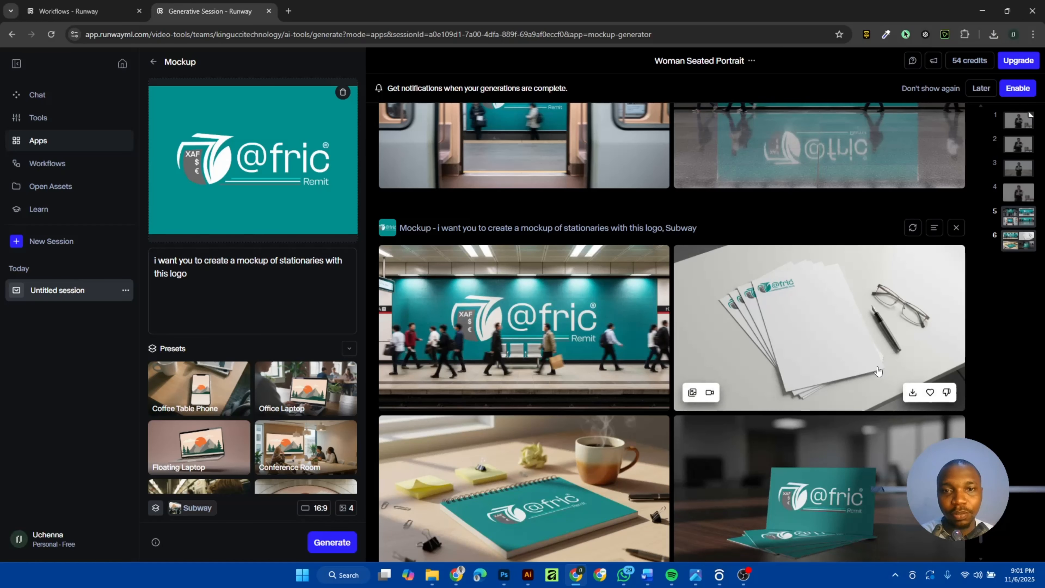
scroll(819, 330, down, 1)
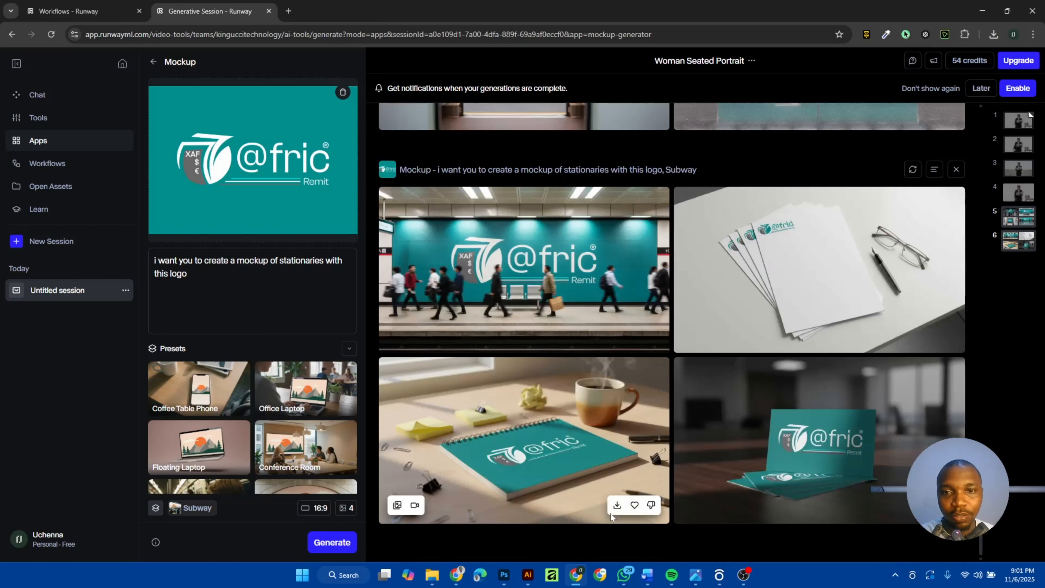
click(617, 506)
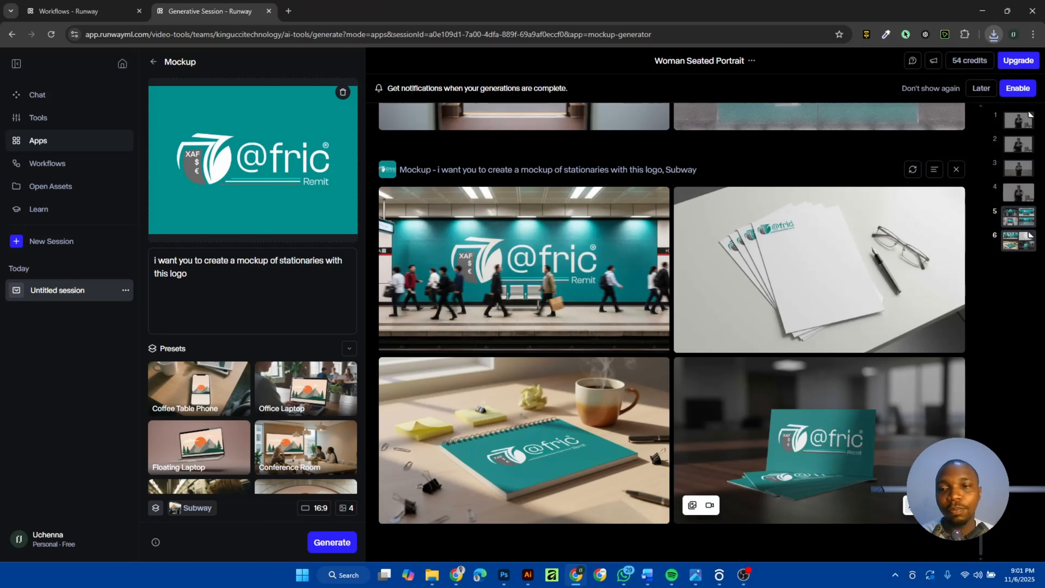
scroll(896, 350, up, 1)
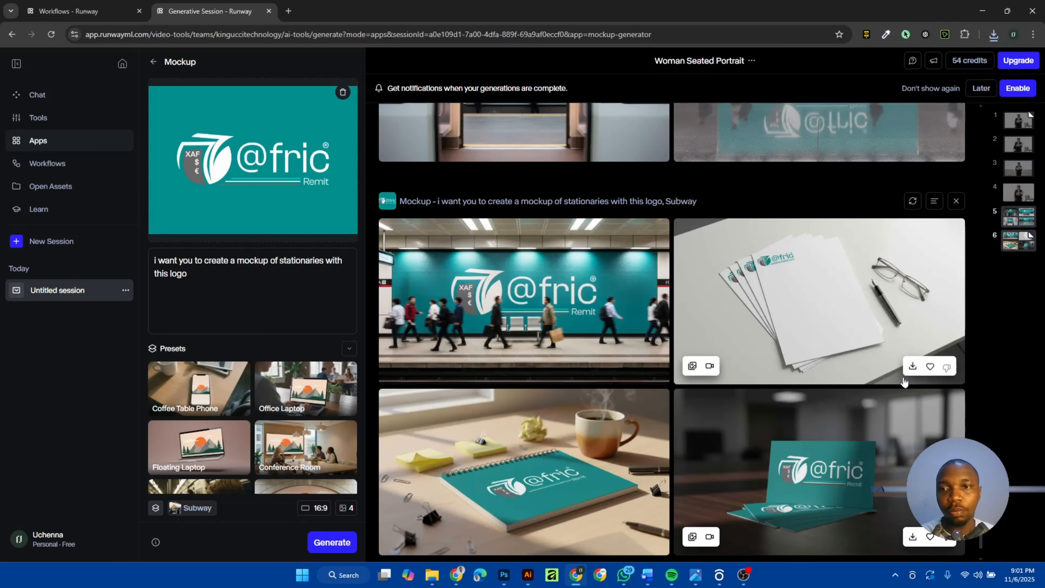
click(911, 366)
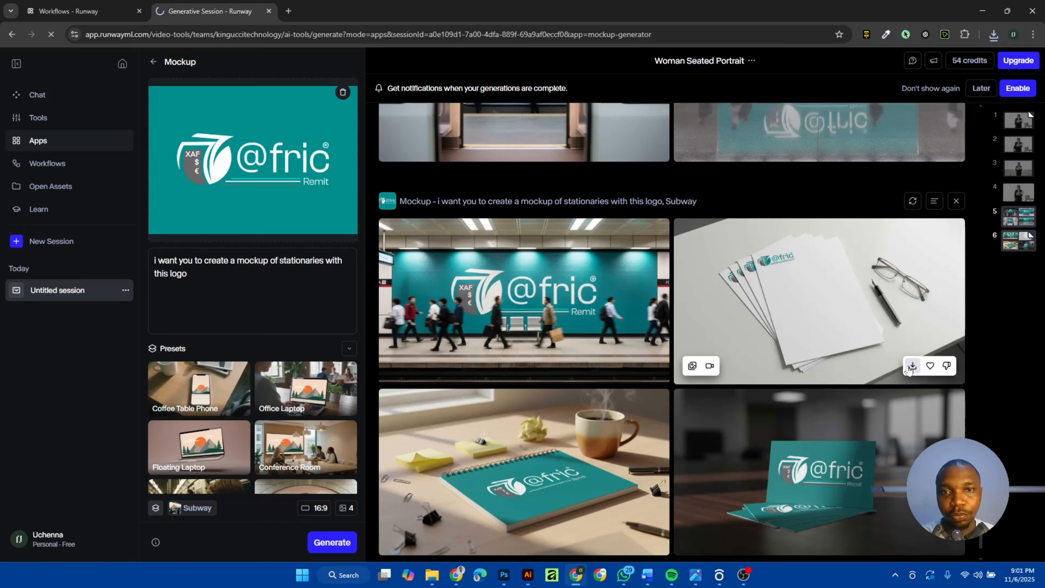
scroll(585, 352, up, 2)
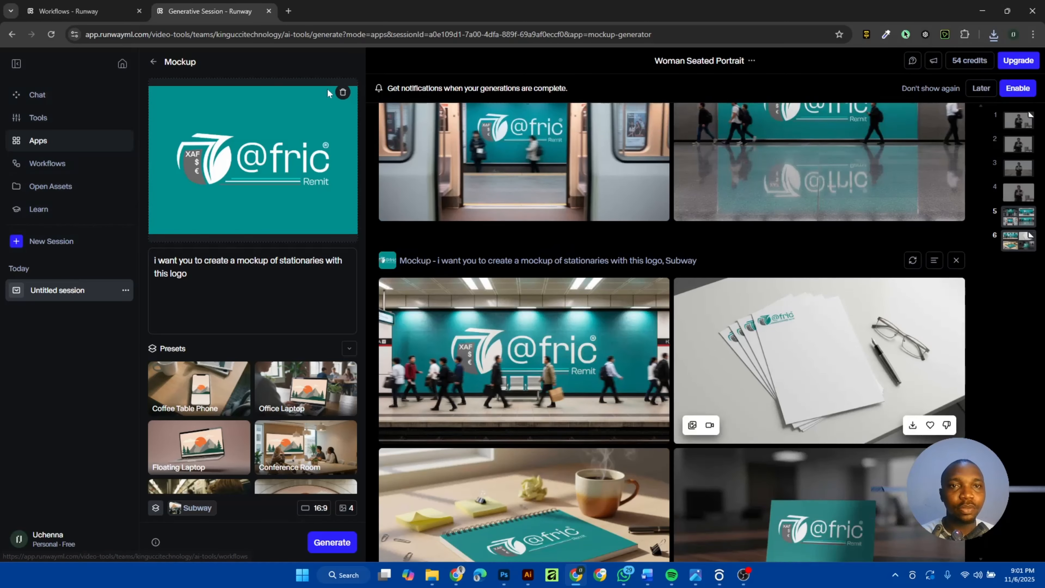
Step: Leave the Mockup app, look through the full apps collection and open the Product Shot app
click(156, 63)
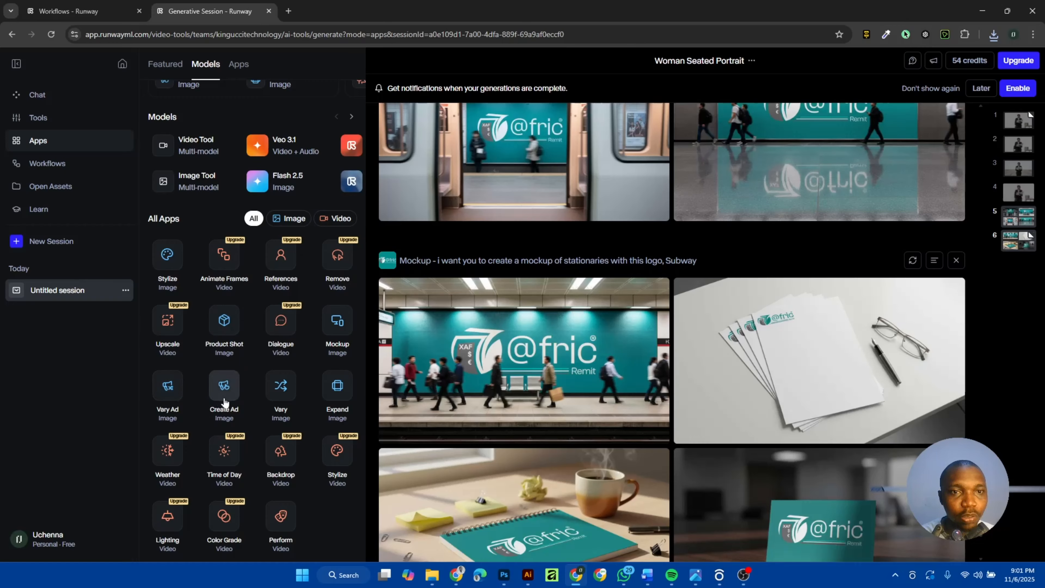
scroll(292, 401, down, 1)
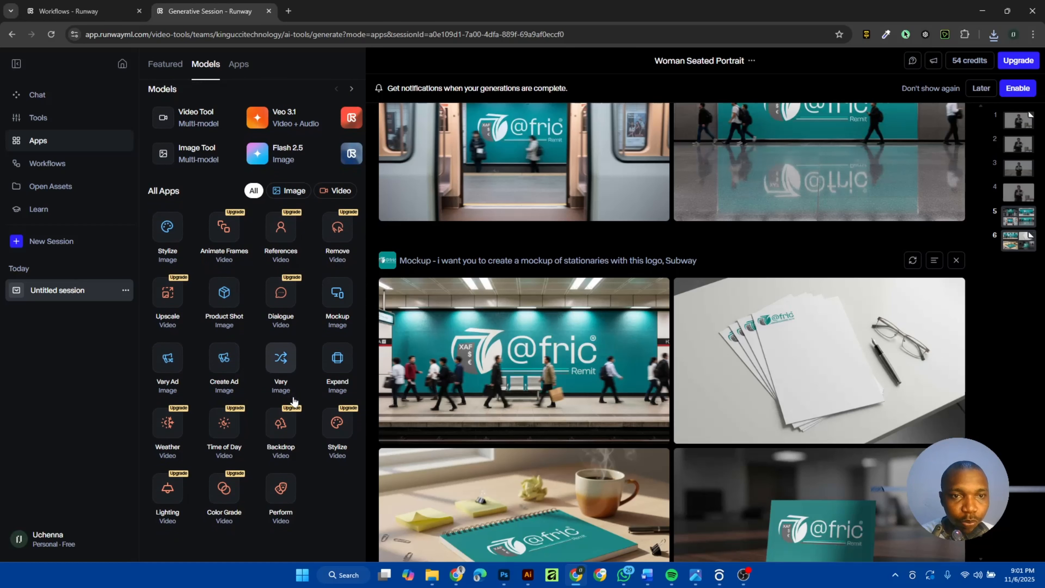
scroll(293, 402, up, 6)
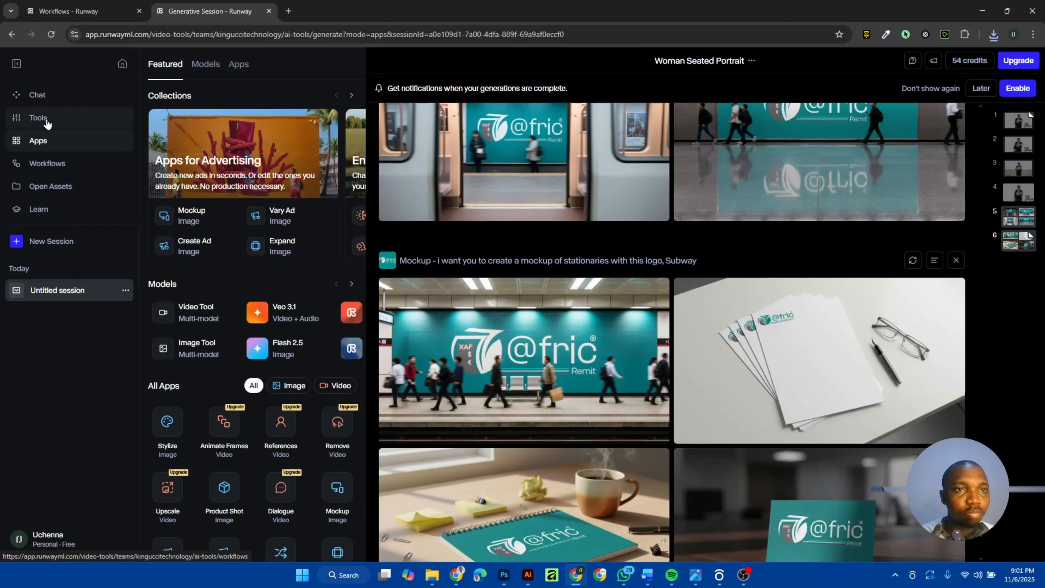
click(58, 119)
click(60, 149)
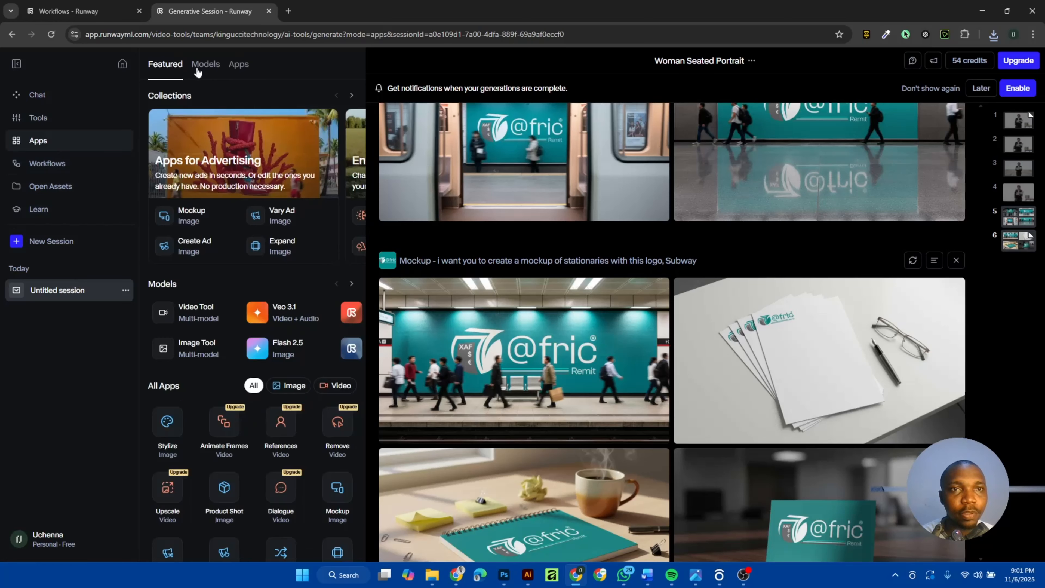
click(242, 70)
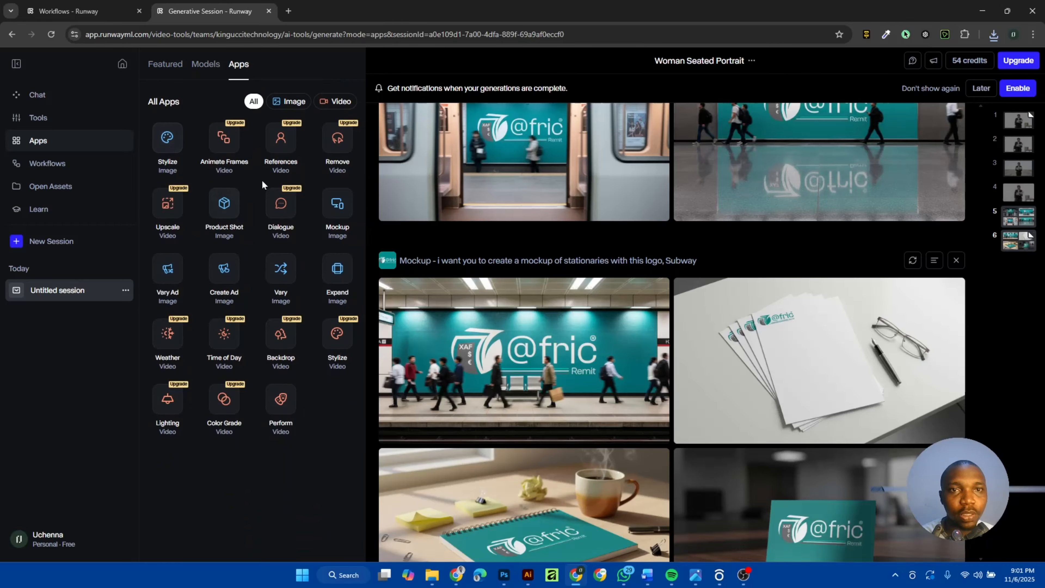
click(224, 218)
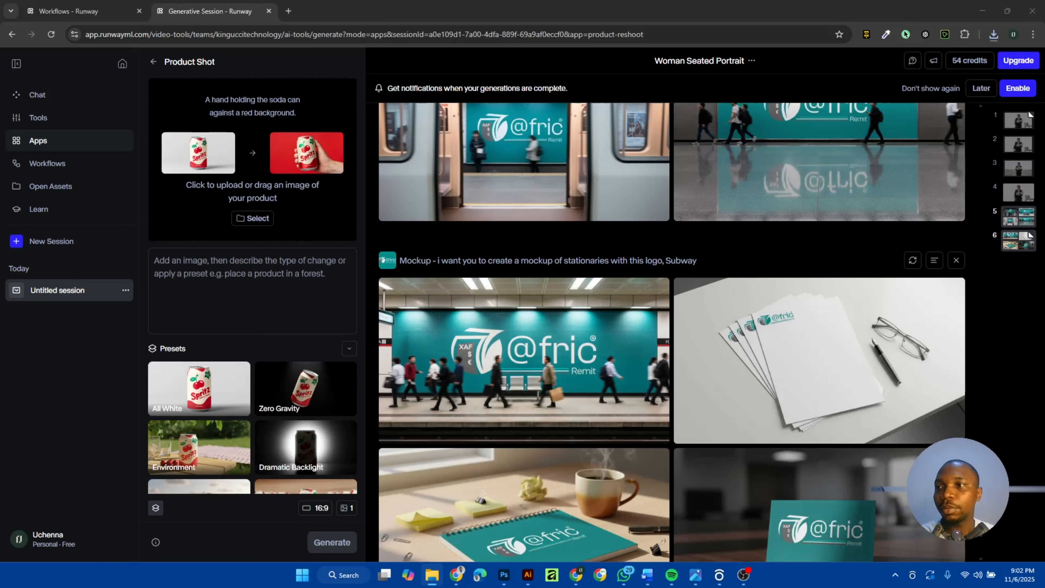
Step: Upload the green Egusi Soup packet image as the product and generate one 16:9 image with the 3 Stack preset
drag(1019, 192, 276, 208)
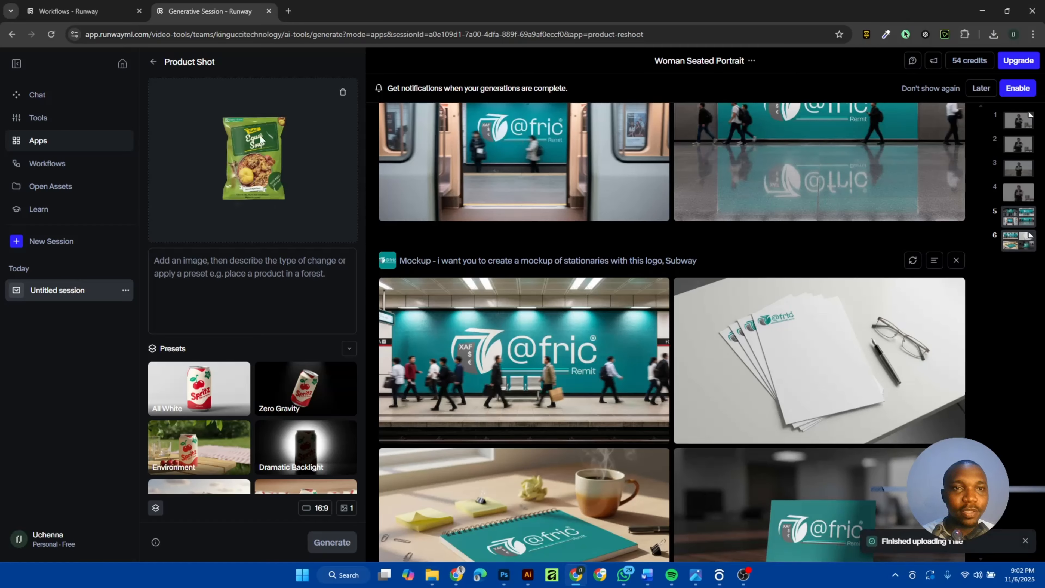
scroll(266, 441, down, 5)
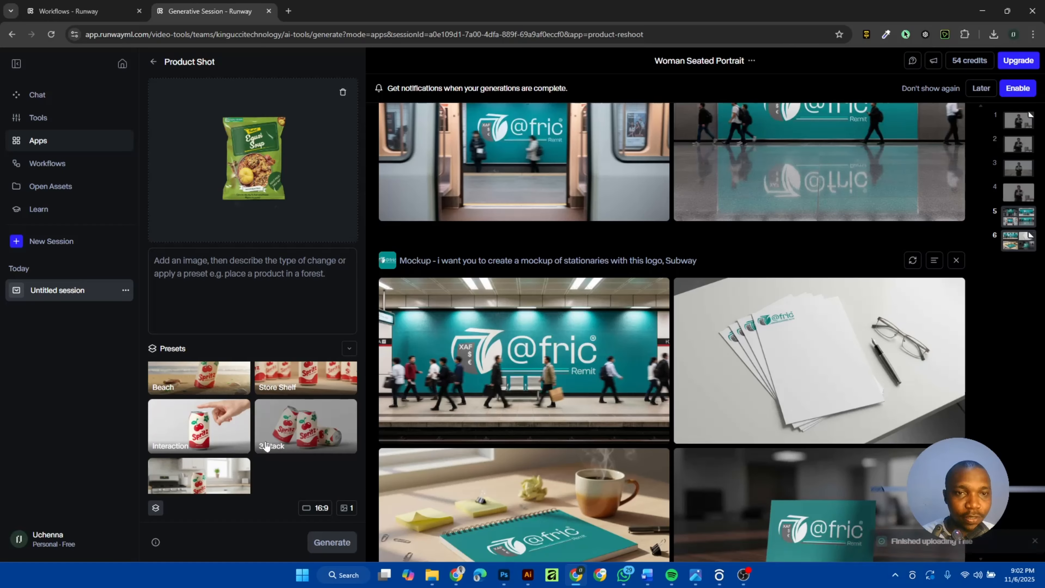
scroll(265, 441, up, 2)
scroll(266, 446, down, 2)
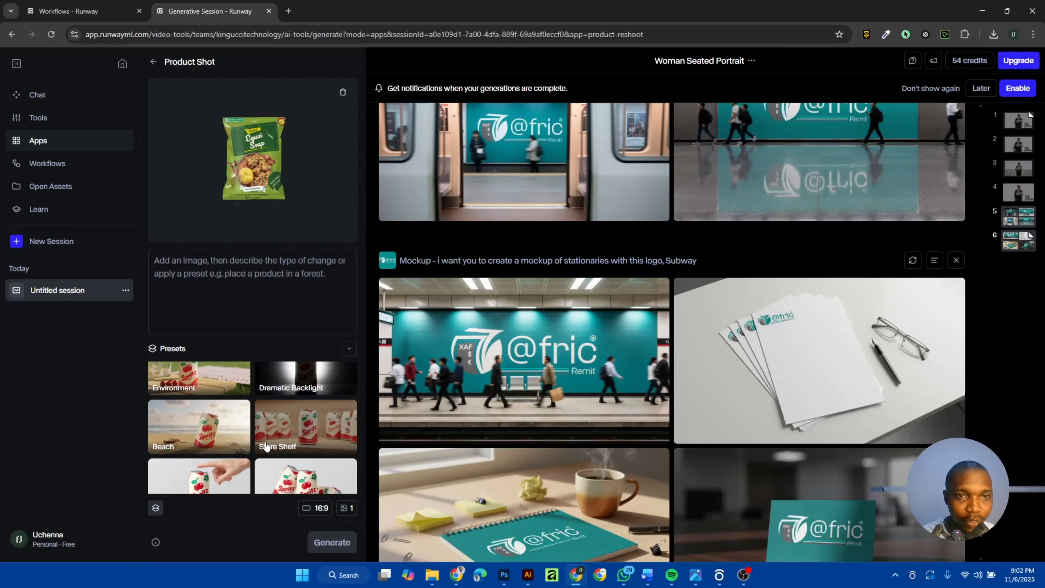
scroll(266, 446, up, 3)
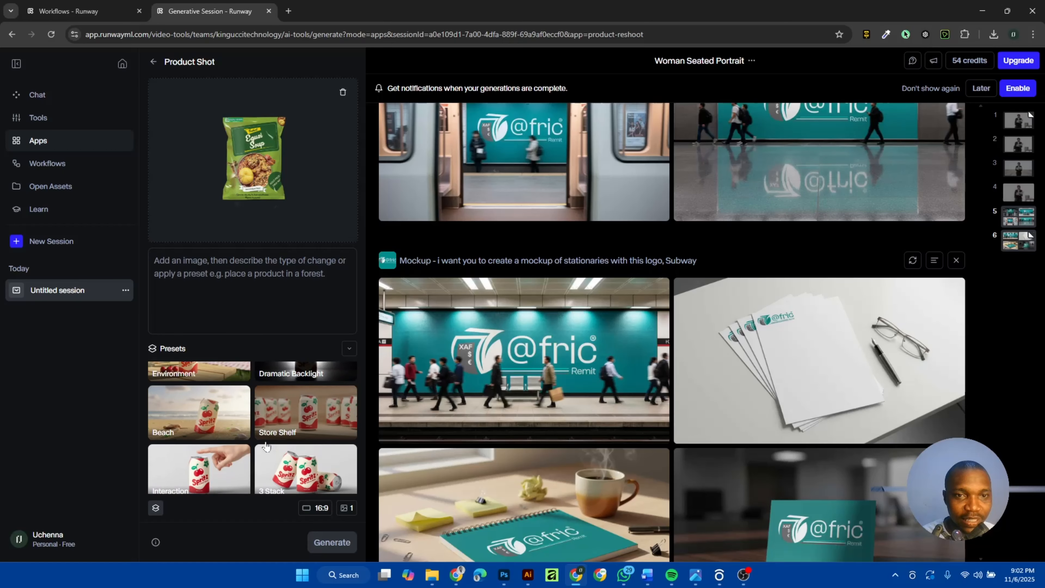
scroll(267, 444, down, 2)
click(313, 424)
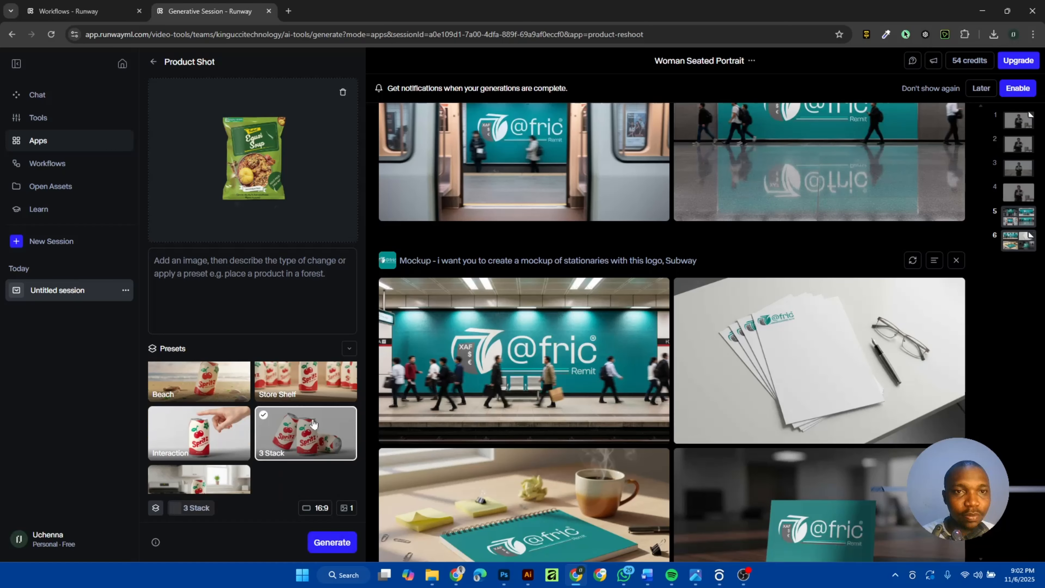
click(321, 544)
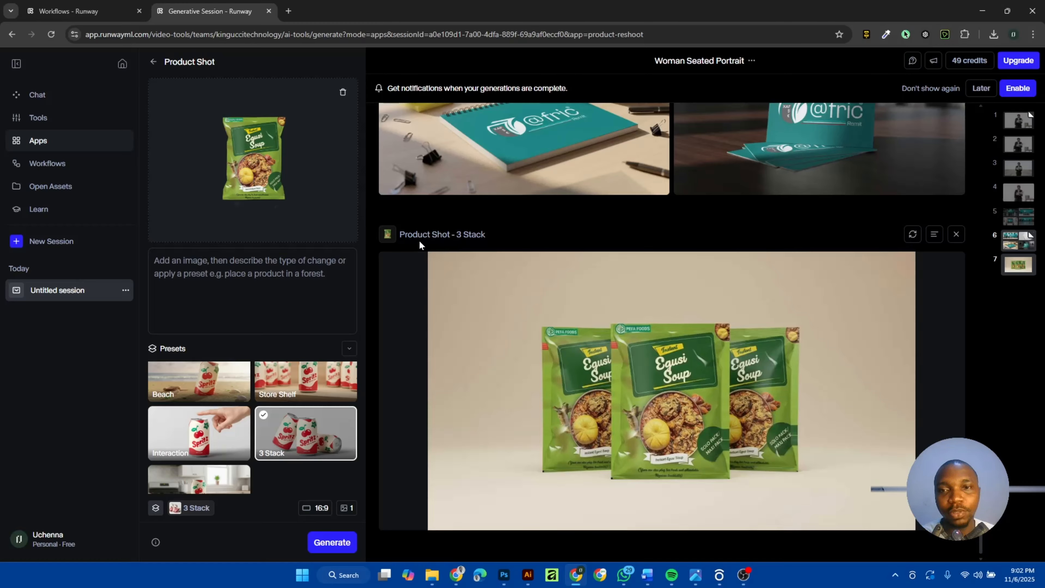
Step: Download the generated 3 Stack product shot and return to the start of the presets
mouse_move(858, 477)
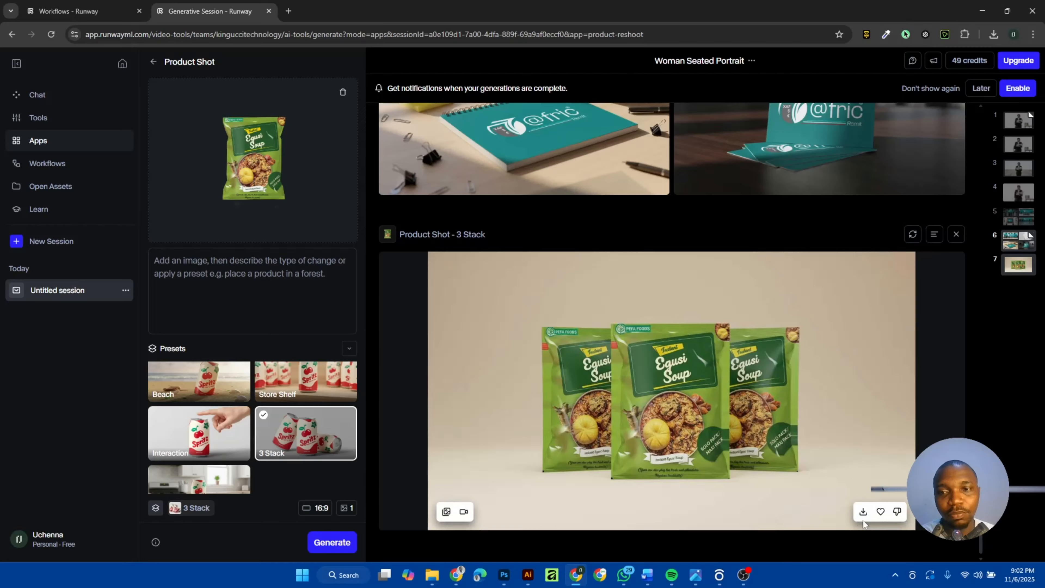
click(864, 513)
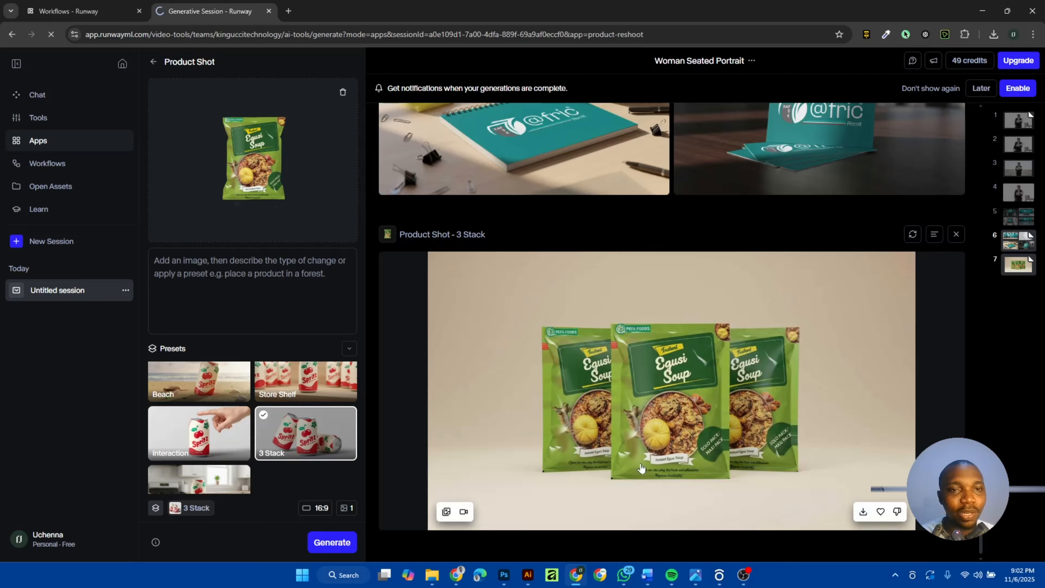
scroll(253, 428, up, 3)
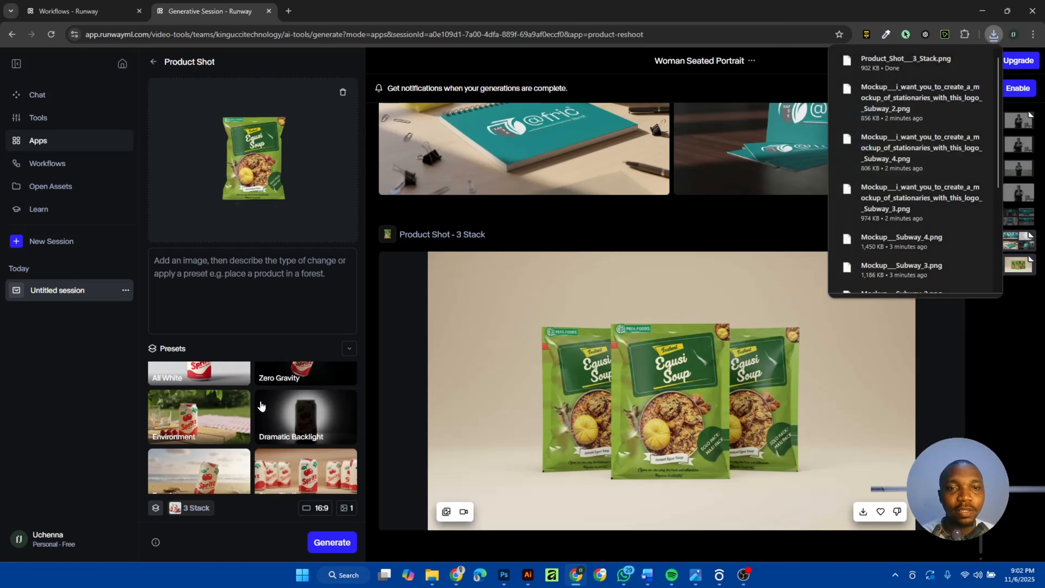
scroll(247, 395, up, 1)
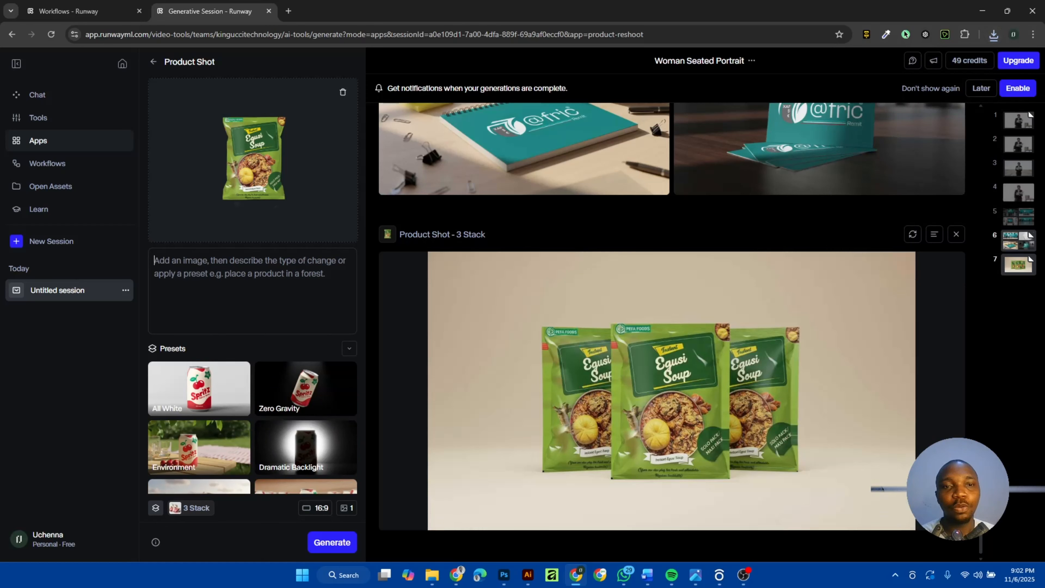
Step: Start the product shot prompt with "i want you to put this product of a supermarket"
text(i want )
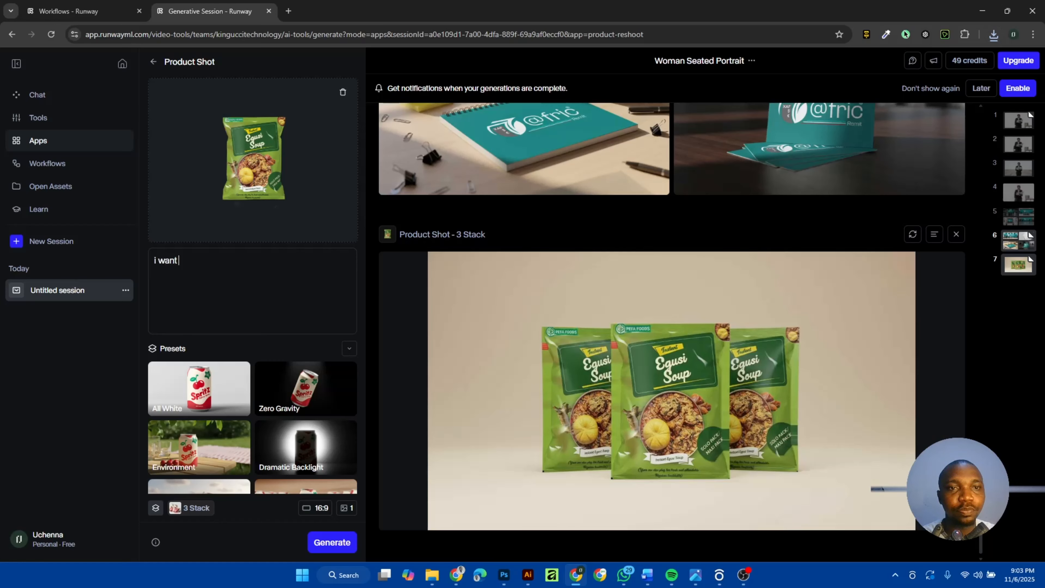
text(you to cre)
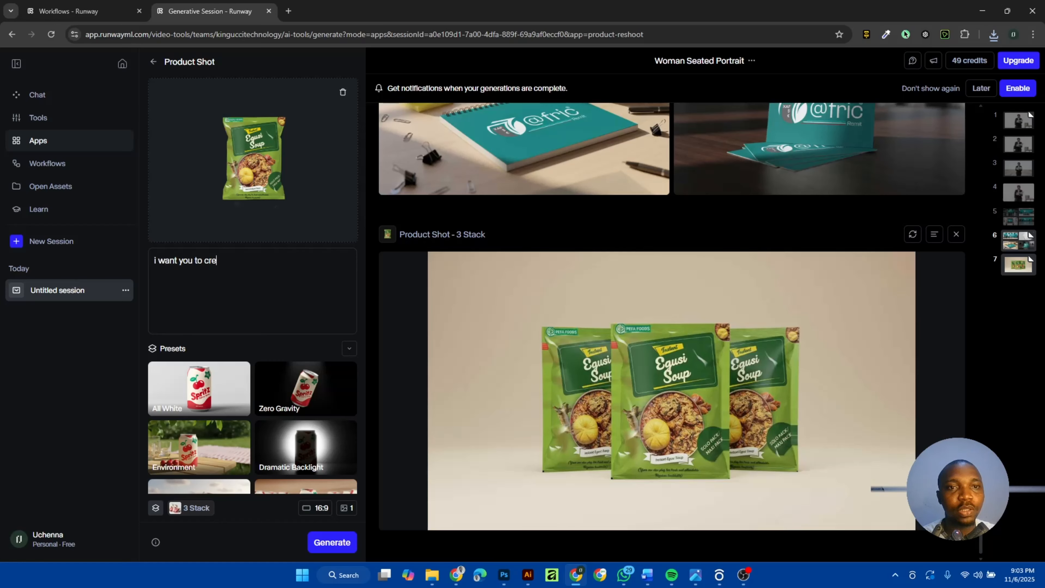
key(BackSpace)
key(BackSpace)
key(BackSpace)
key(BackSpace)
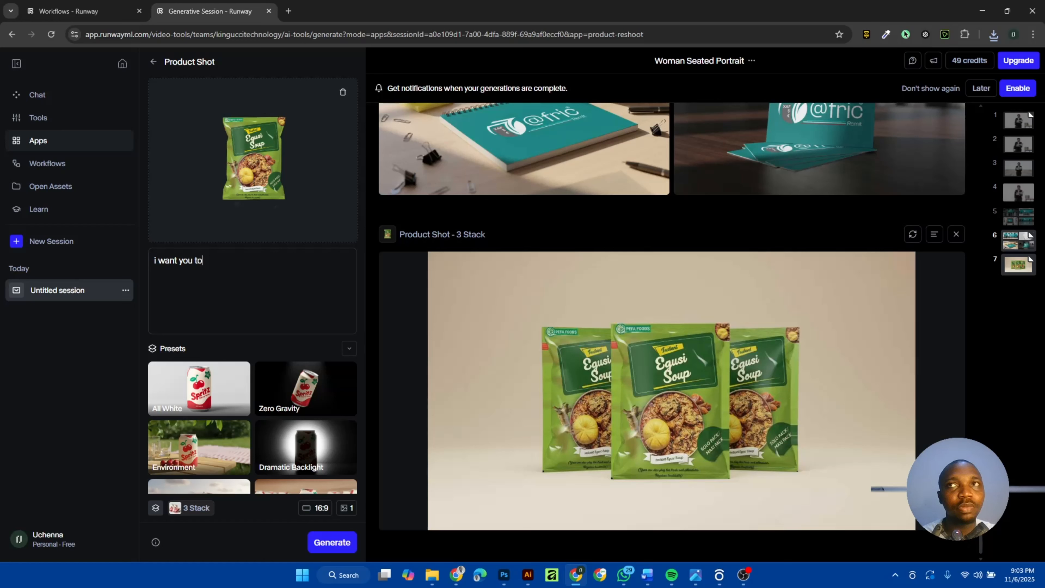
key(BackSpace)
key(BackSpace)
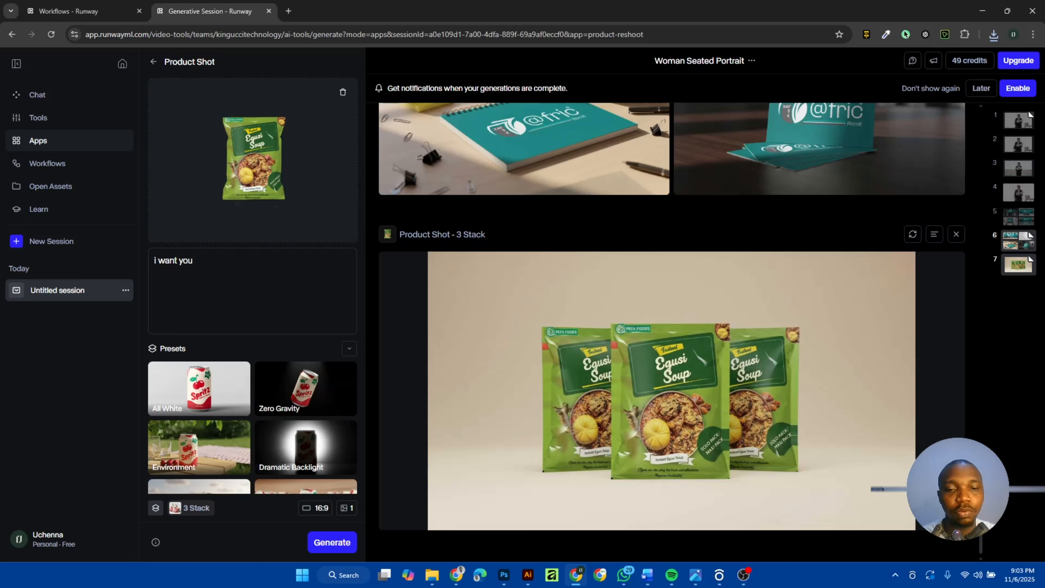
text(to)
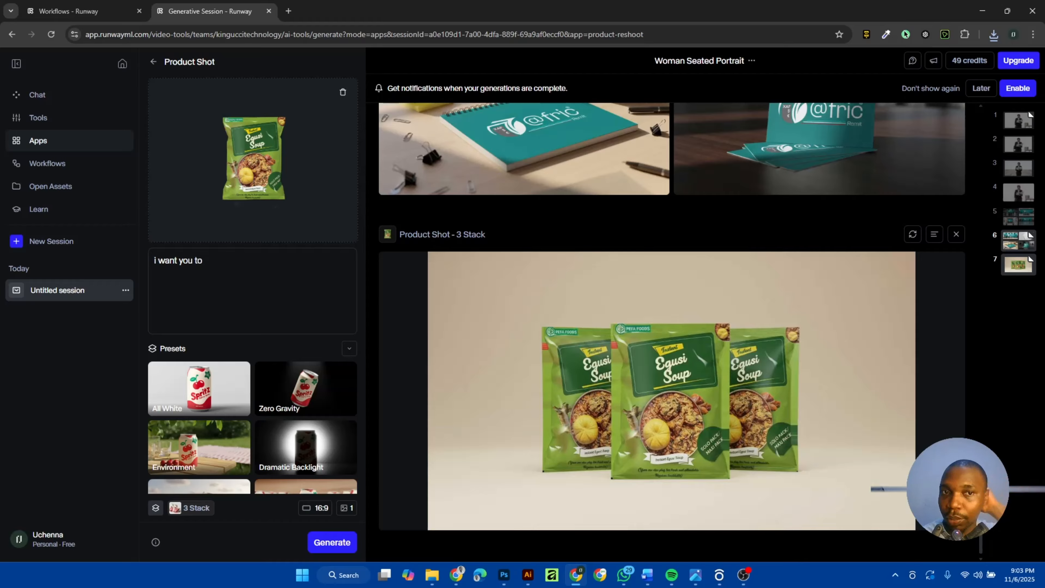
text( put)
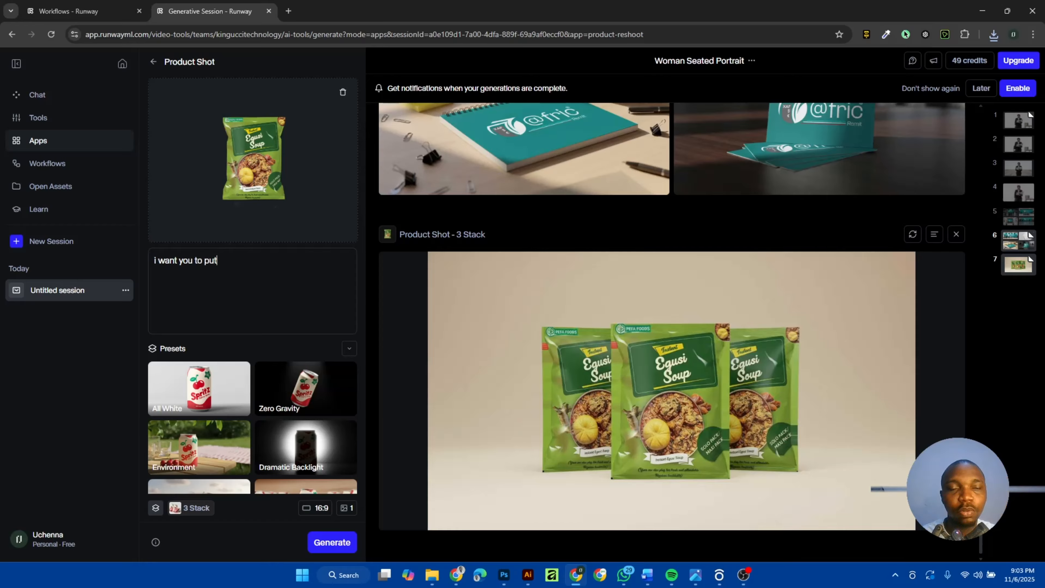
text( this pro)
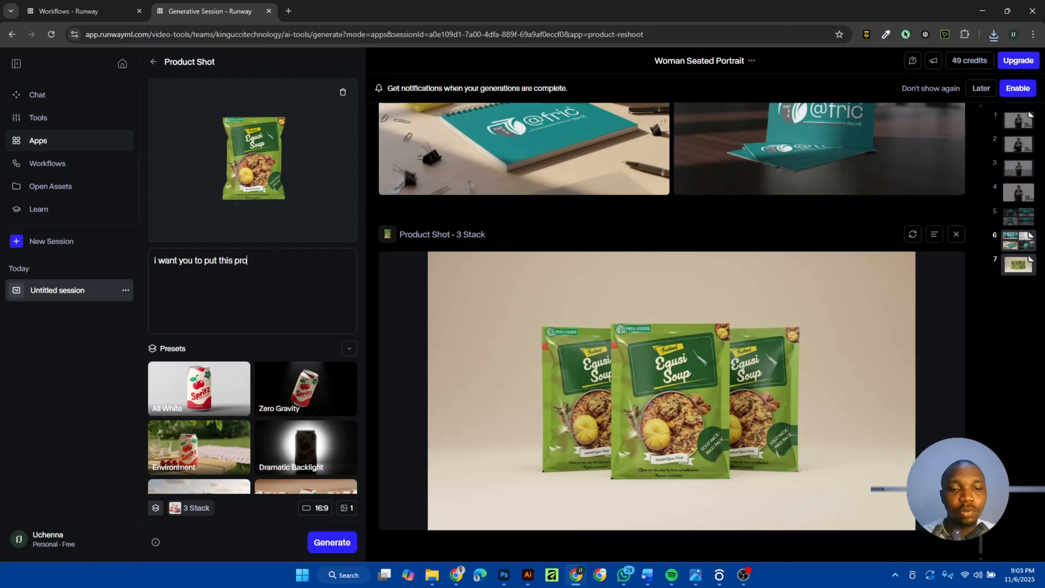
text(duct o)
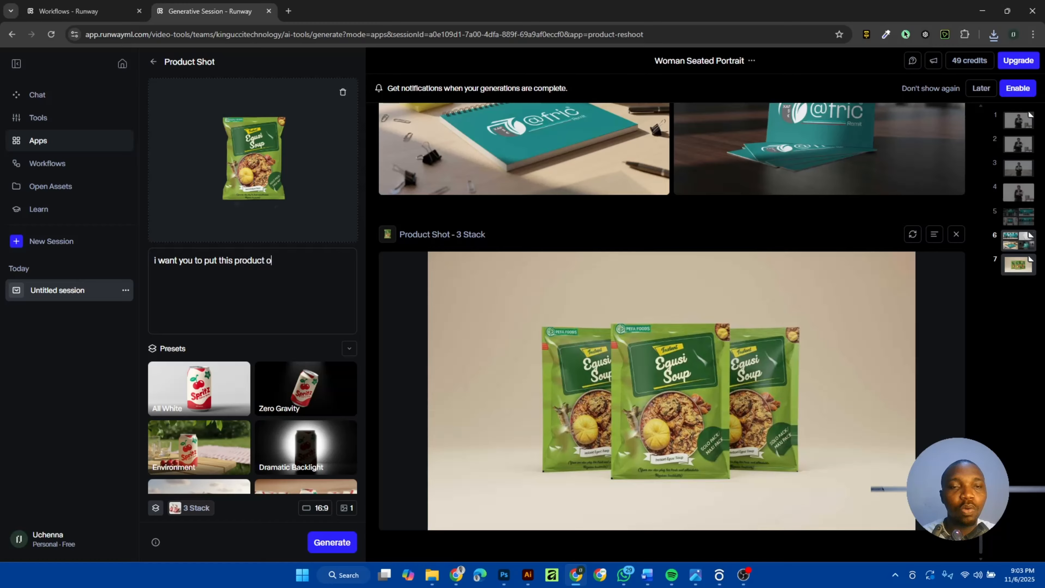
text(f a sup)
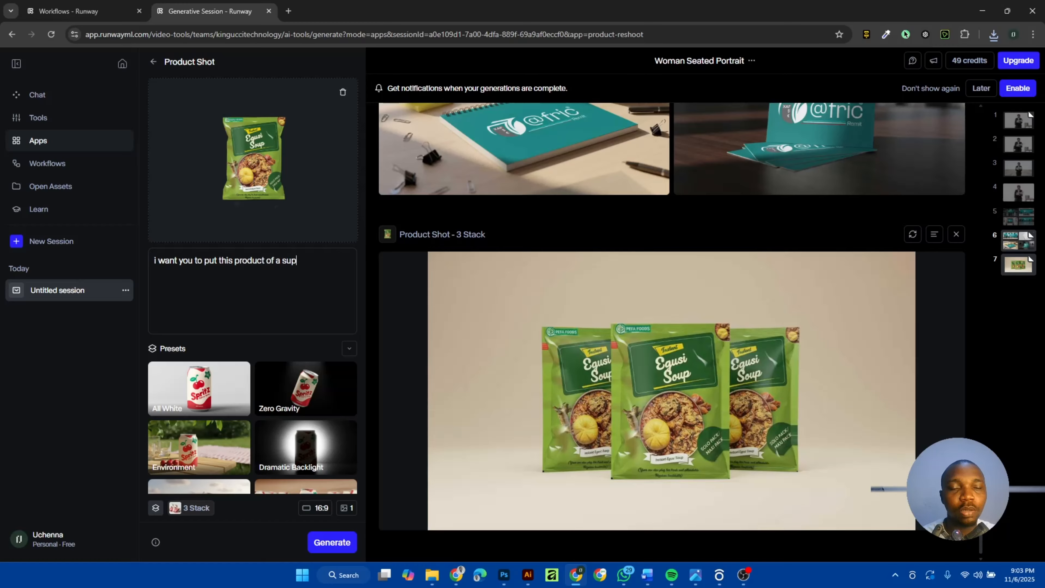
text(ermark)
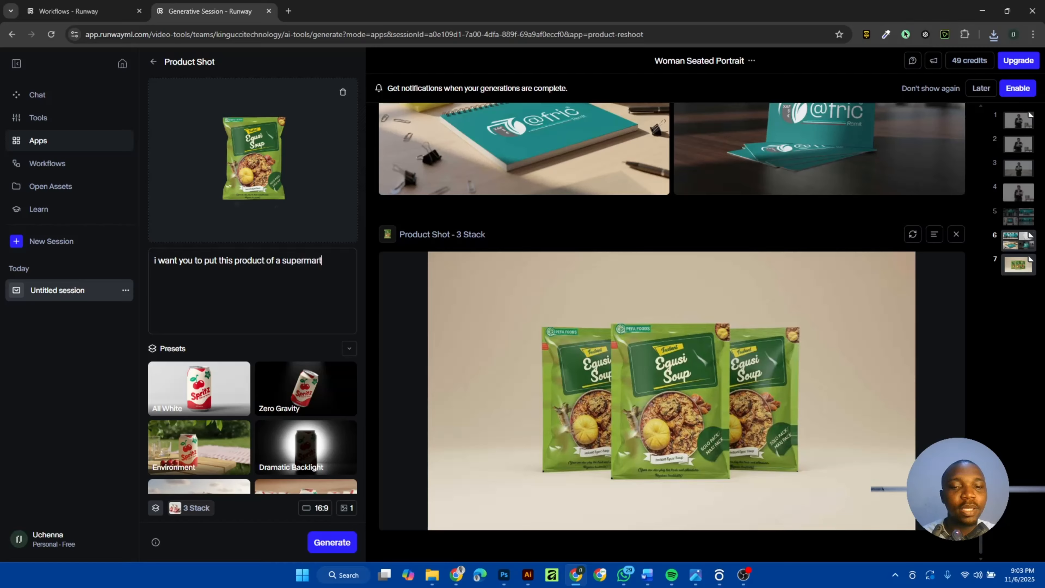
key(BackSpace)
text(ket)
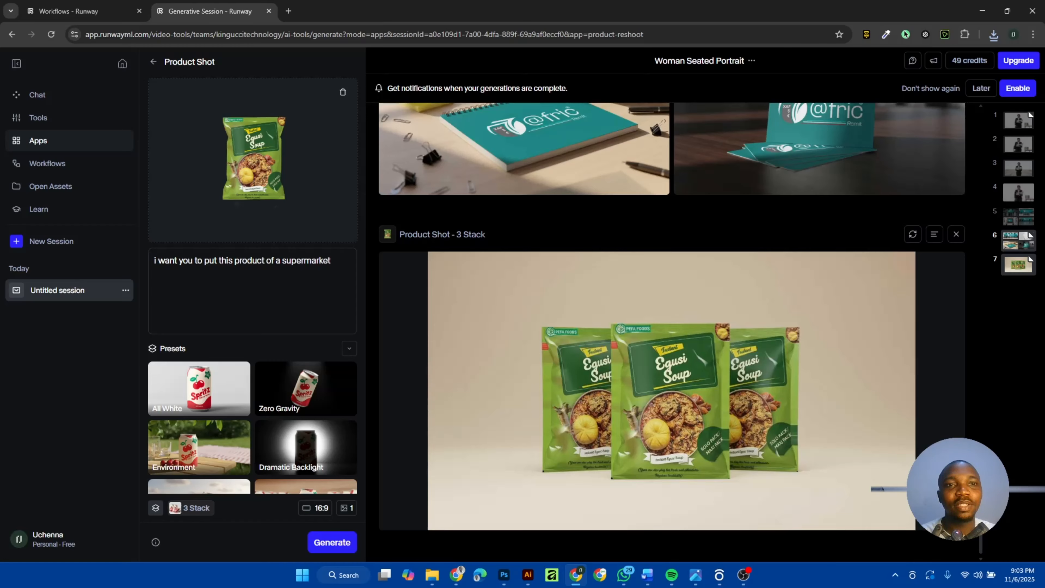
Step: Complete the prompt with "with an africa man trying to pick it on the shelf" and generate the product shot
text(with)
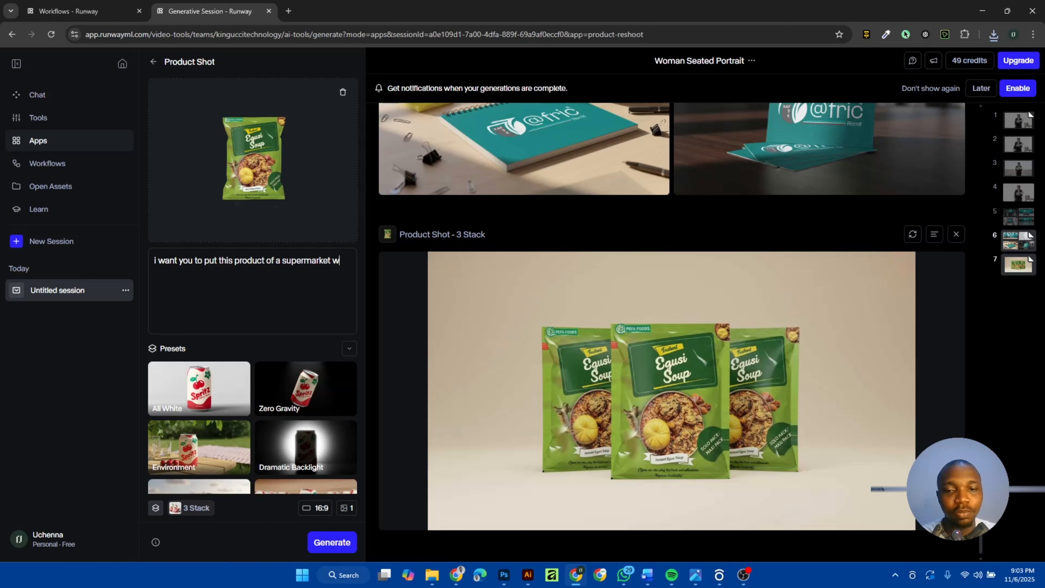
key(BackSpace)
key(BackSpace)
key(BackSpace)
text(it)
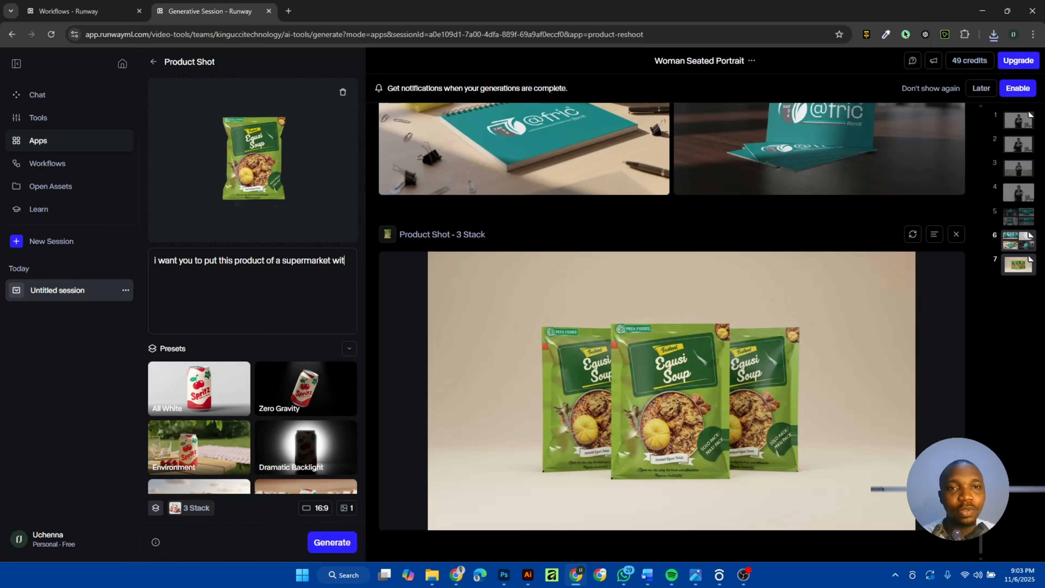
text(h an africa man t)
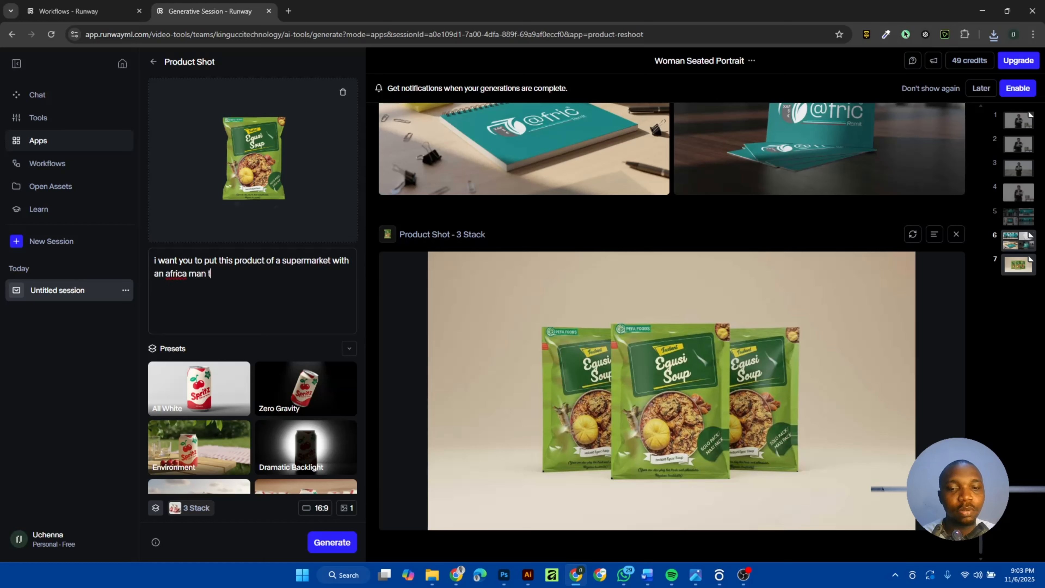
text(rying to pic)
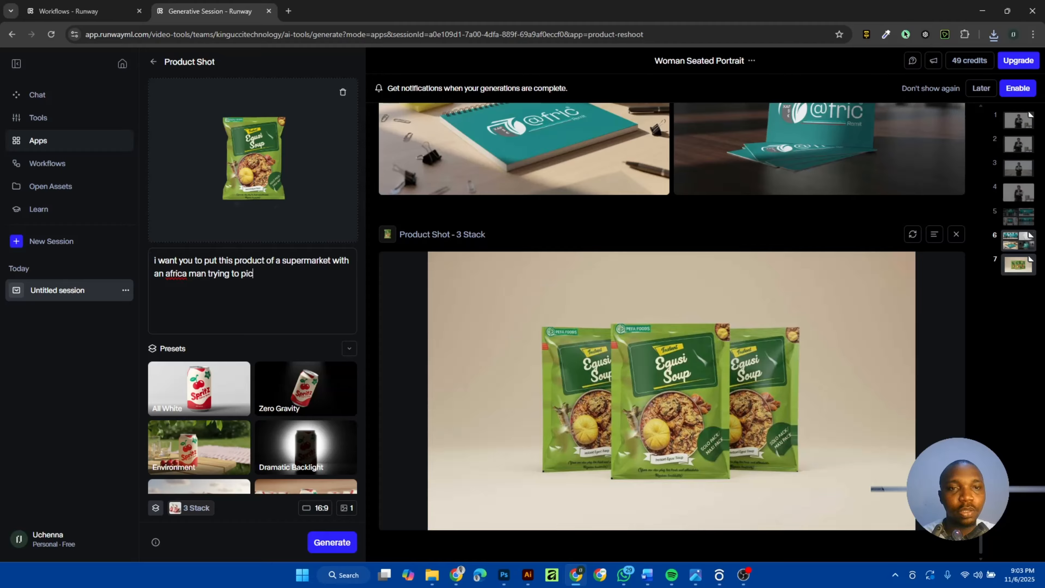
text(k it on the shelf)
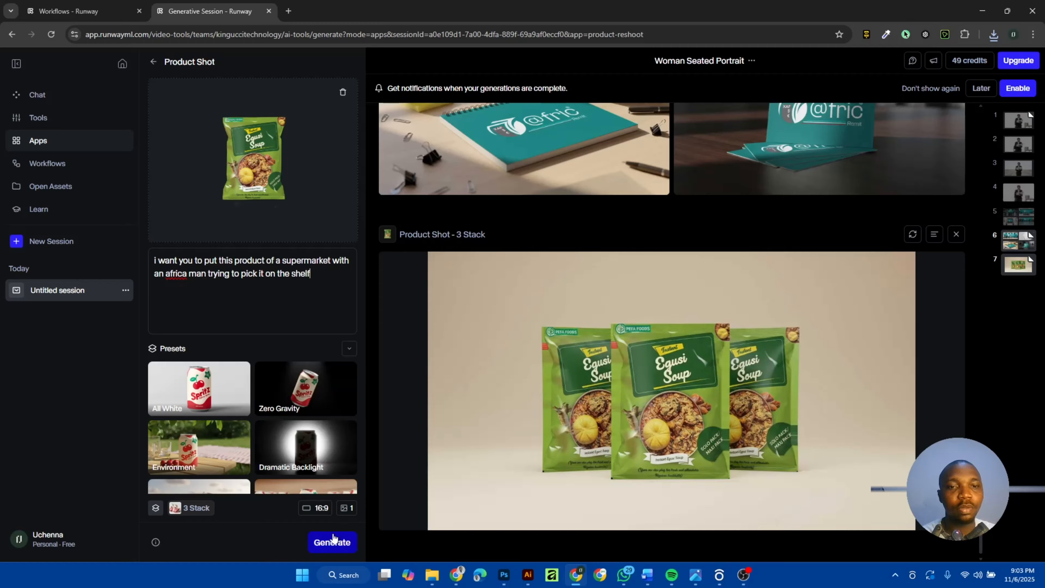
click(333, 543)
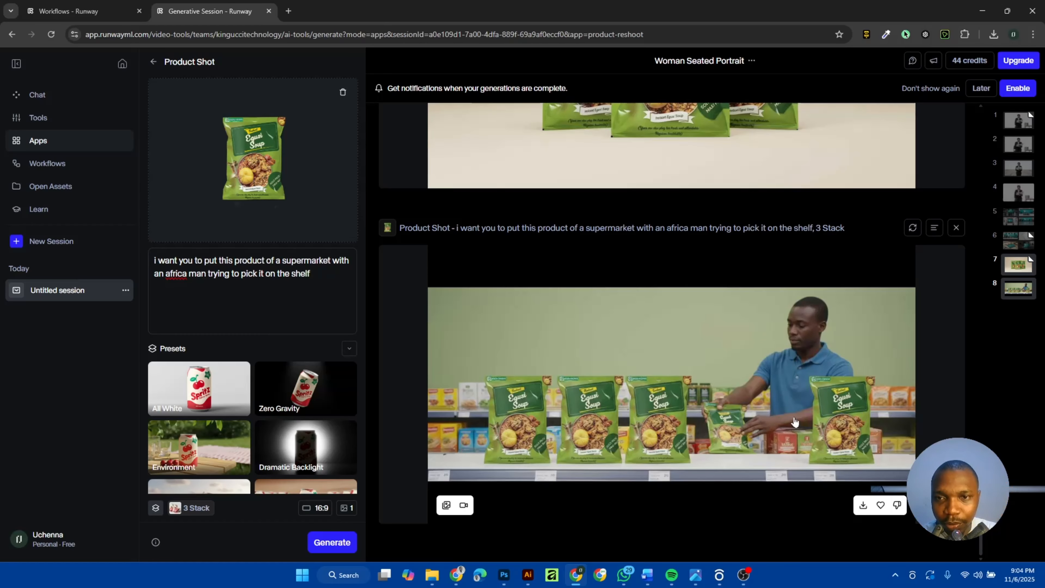
Step: Inspect the generated supermarket image up close and use it as the input for a video
scroll(795, 422, up, 5)
scroll(795, 422, up, 2)
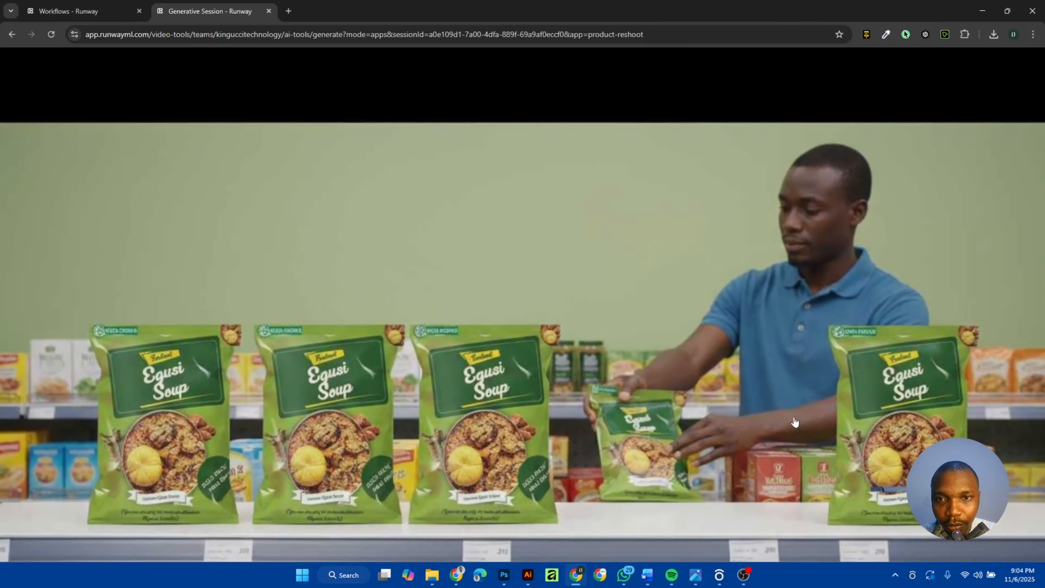
scroll(795, 422, down, 1)
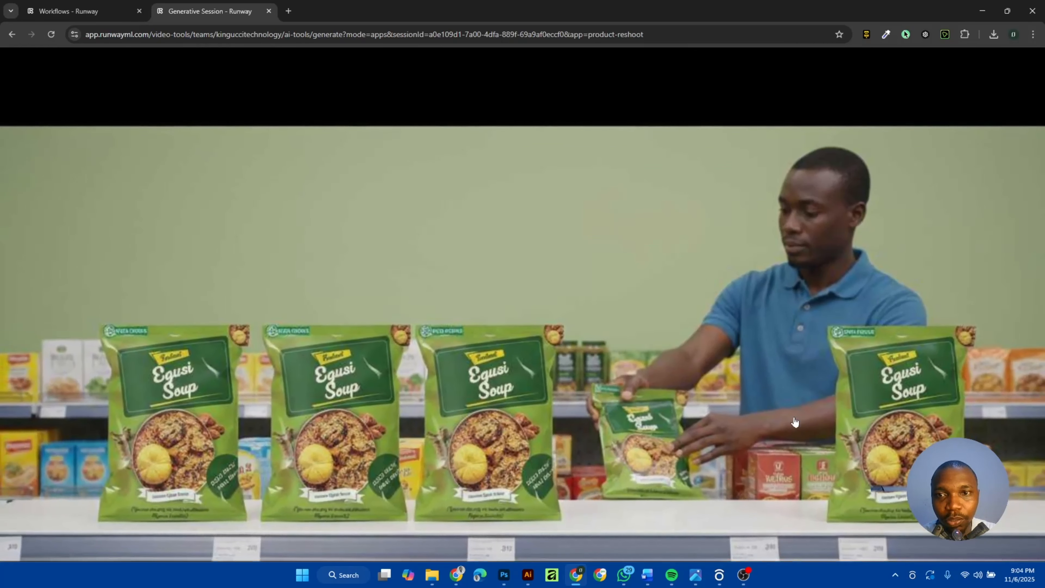
scroll(794, 422, down, 2)
scroll(795, 422, down, 4)
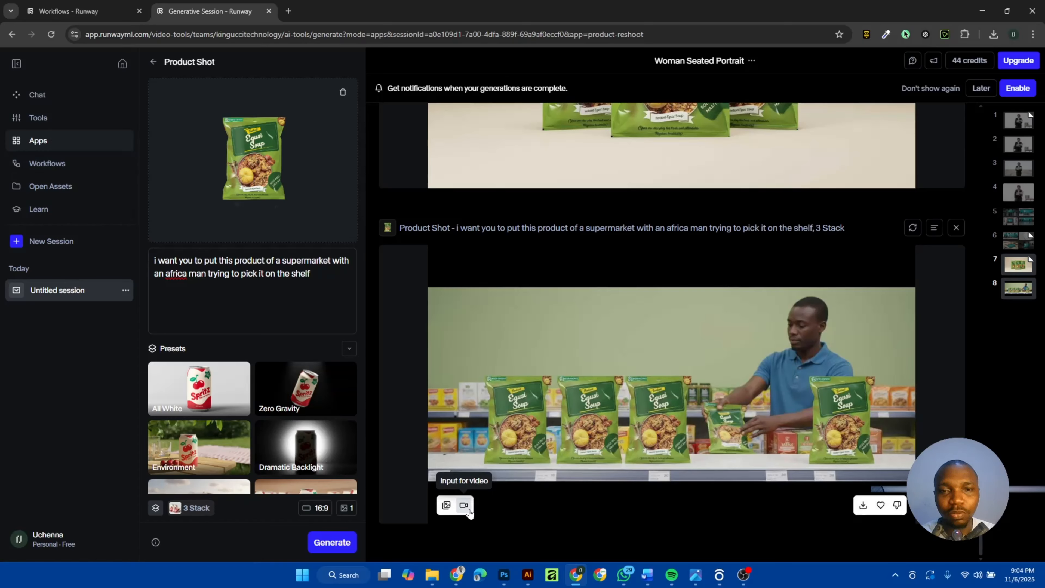
click(464, 505)
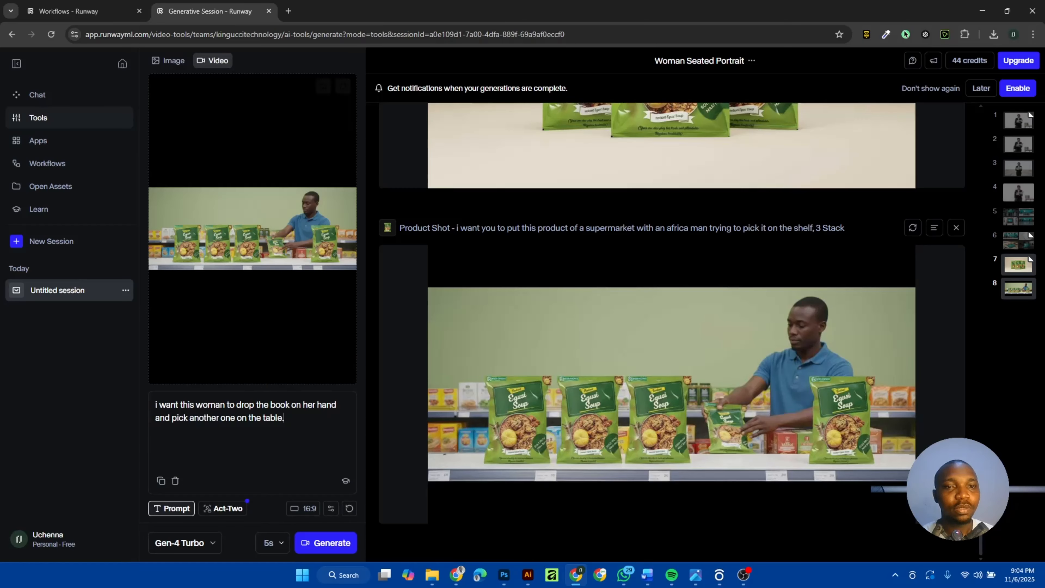
Step: Replace the old video prompt with "i want this man to pick the product and put in a basket" and generate the video
key(ctrl+a)
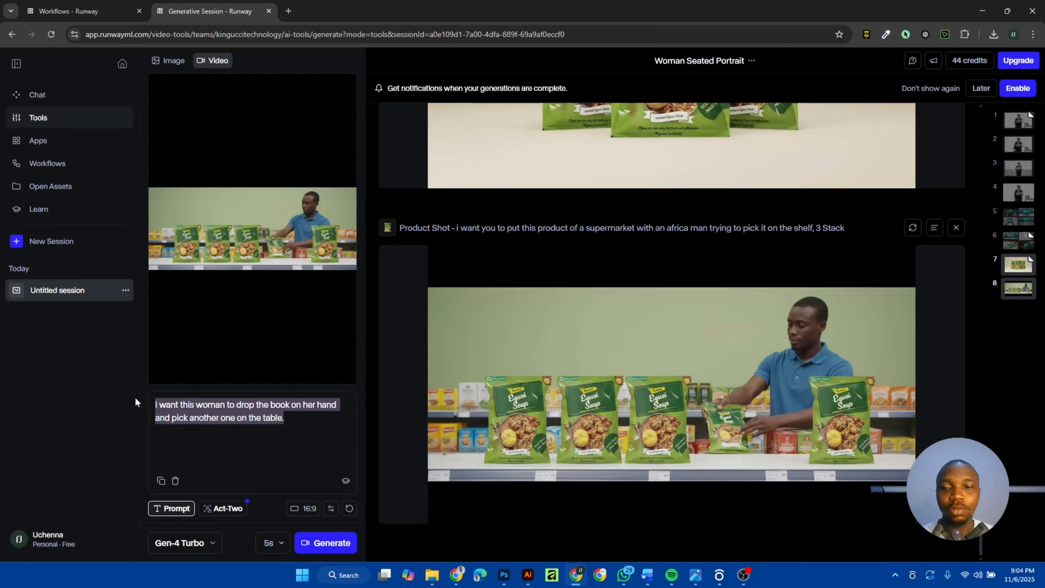
key(BackSpace)
text(i want )
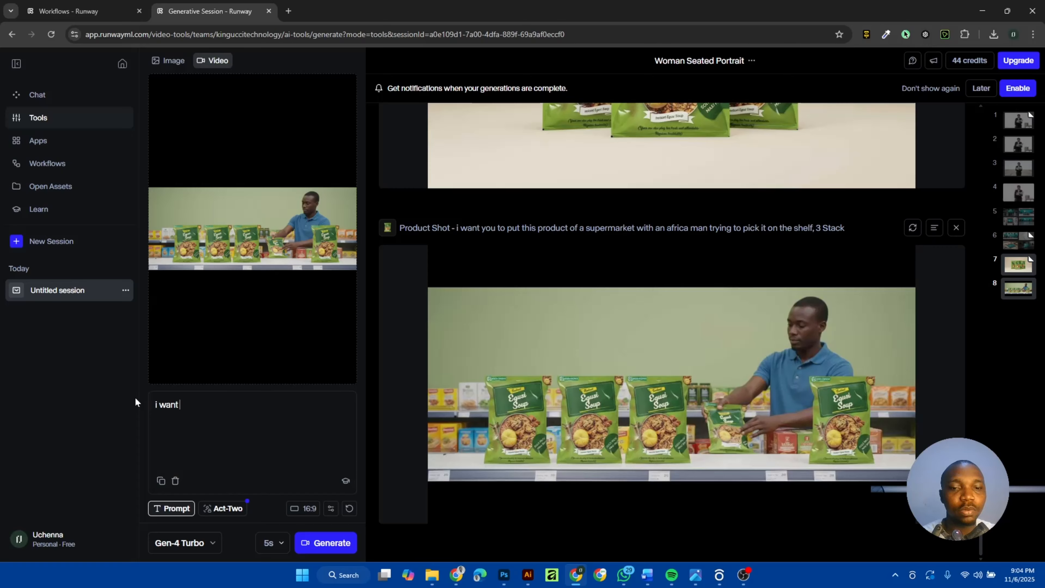
text(this man to p)
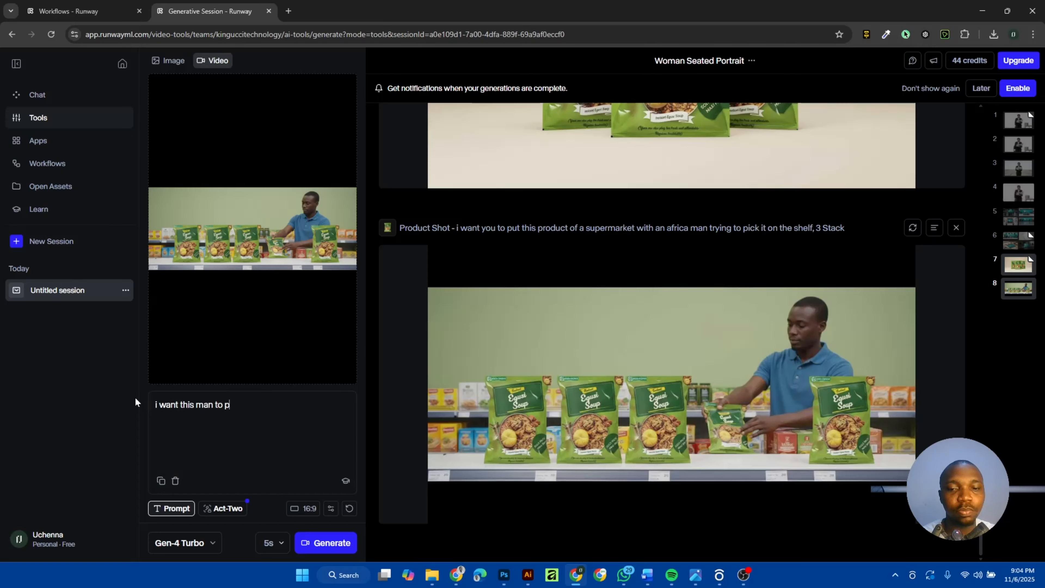
text(ick the product and p)
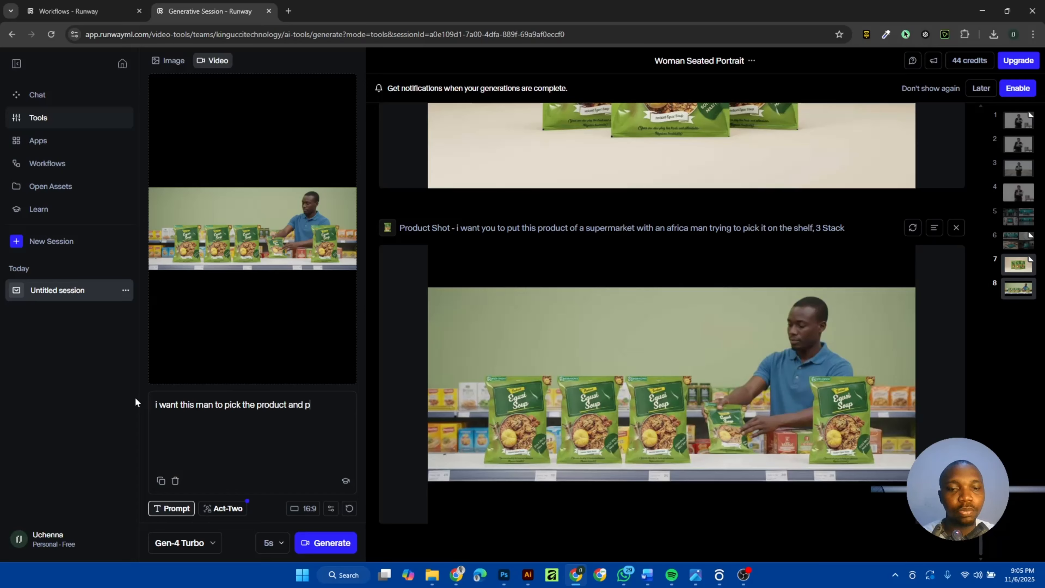
text(ut in a)
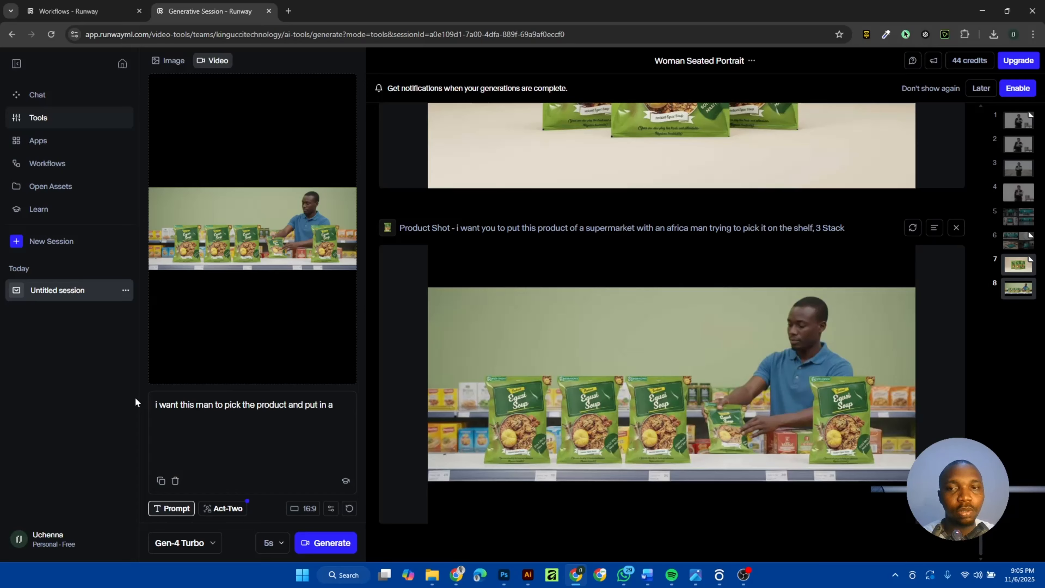
key(BackSpace)
text(bask)
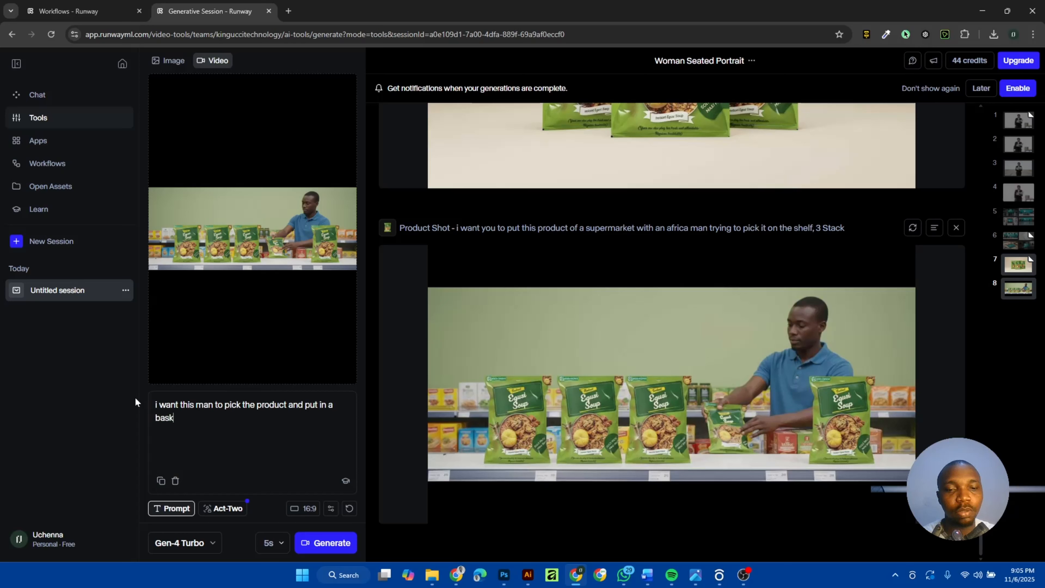
text(et)
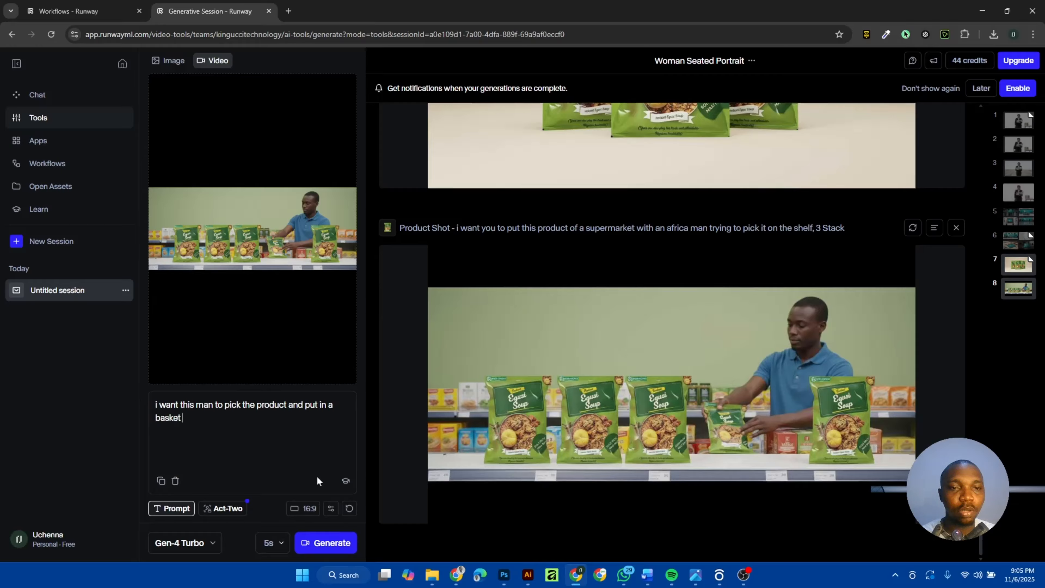
click(337, 543)
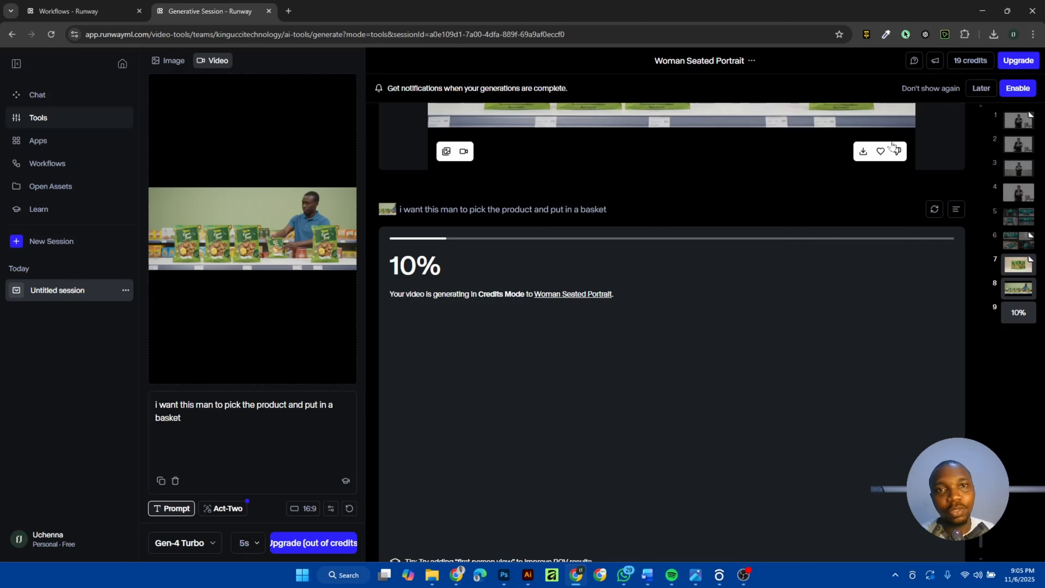
Step: Play the generated supermarket video, look over the available video models and pause the playback
scroll(879, 406, down, 2)
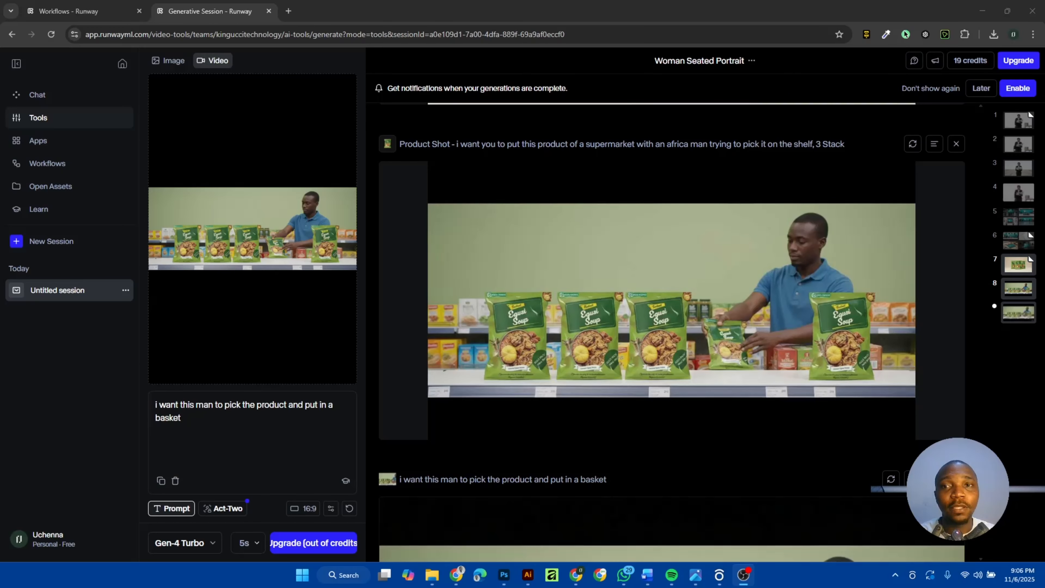
scroll(795, 304, down, 6)
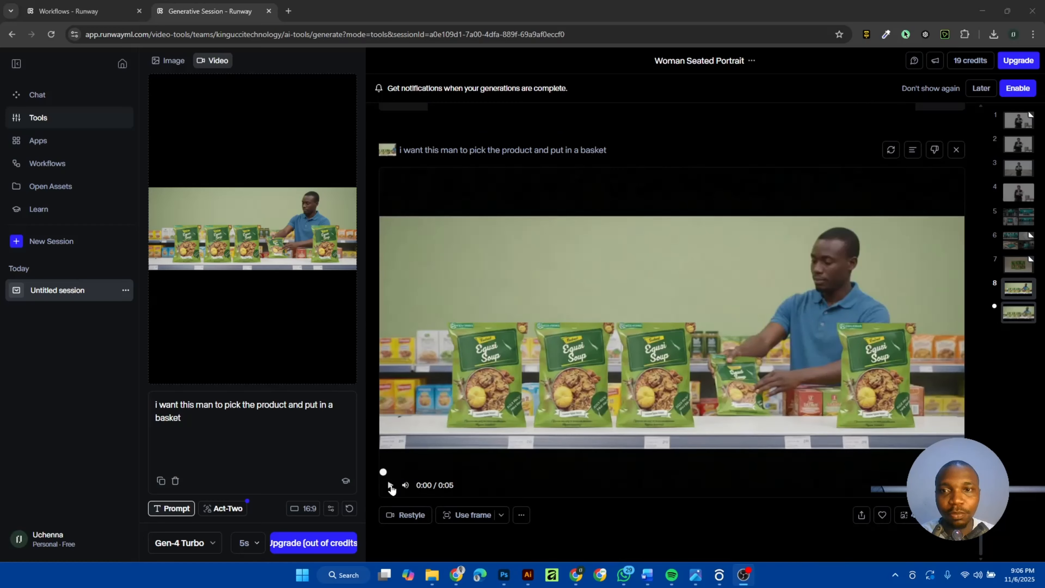
click(390, 486)
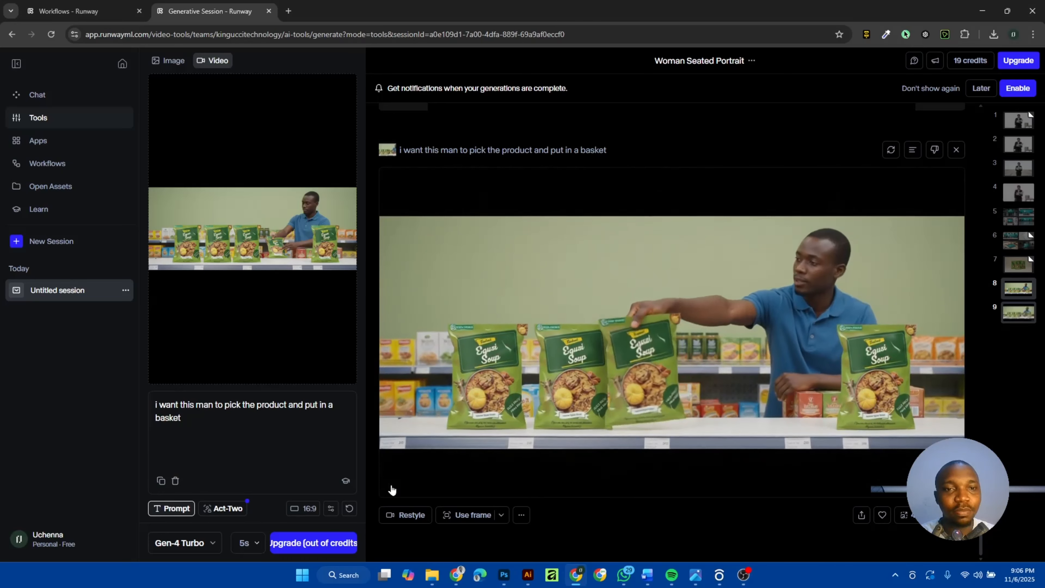
click(193, 543)
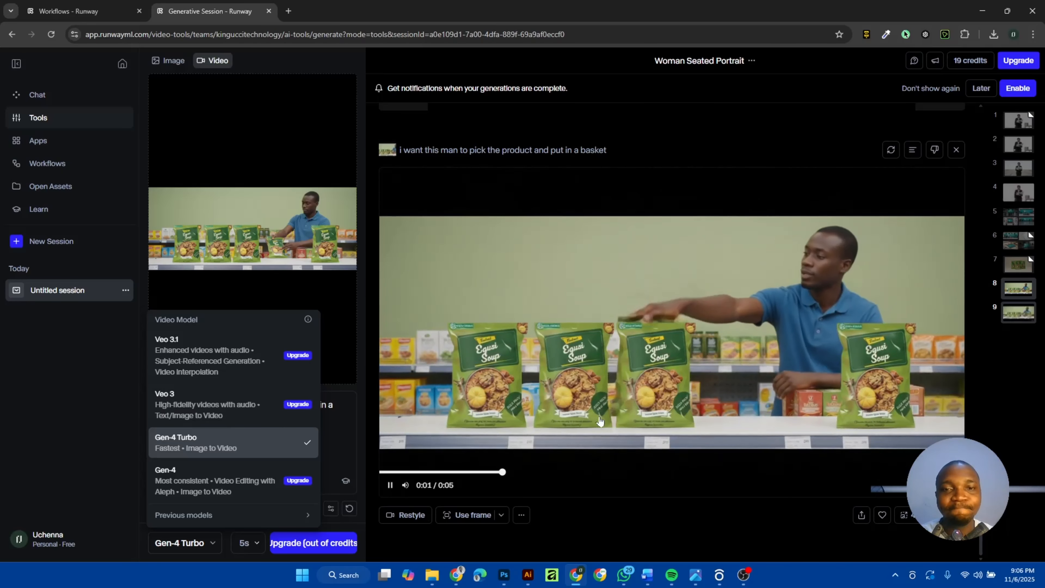
click(391, 486)
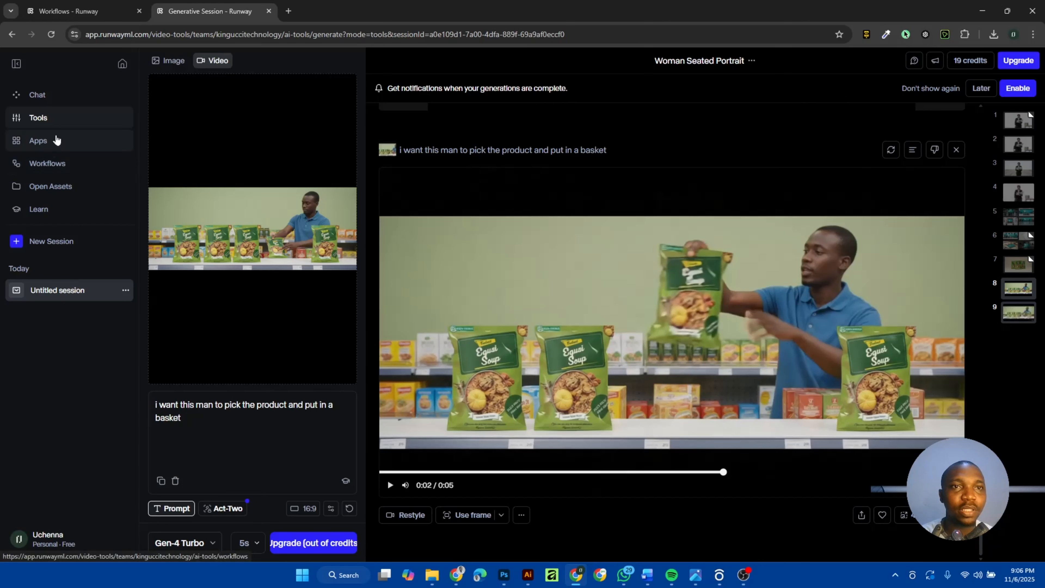
Step: Open the upgrade offer and compare all plans and features from Free to Enterprise
click(1016, 61)
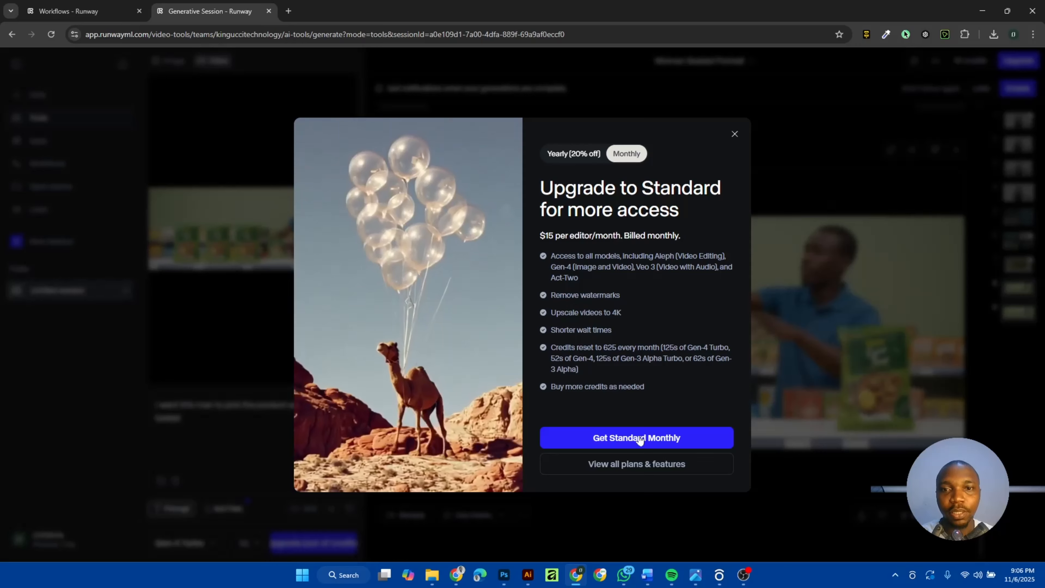
click(650, 464)
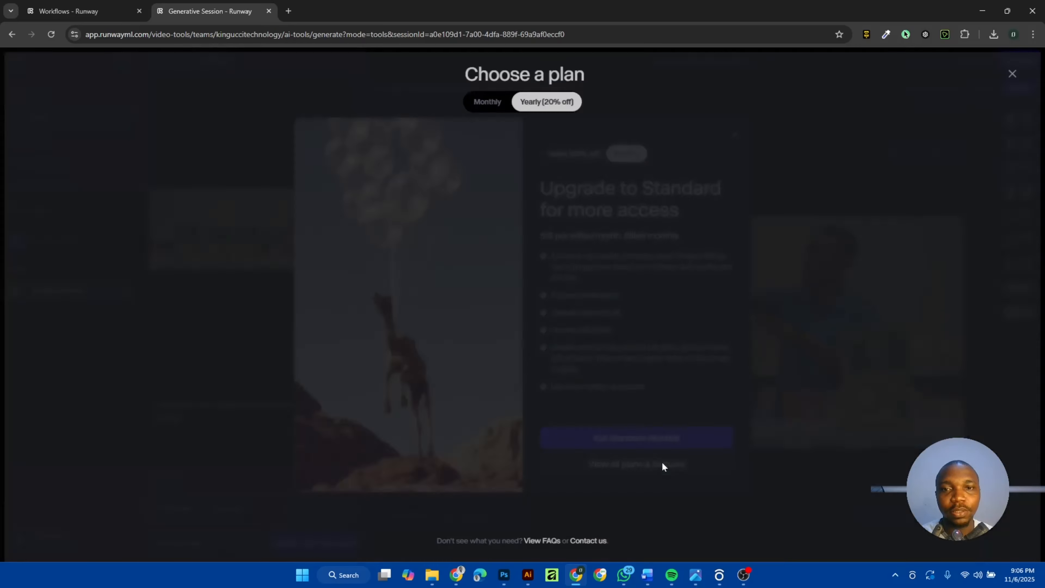
scroll(228, 312, left, 2)
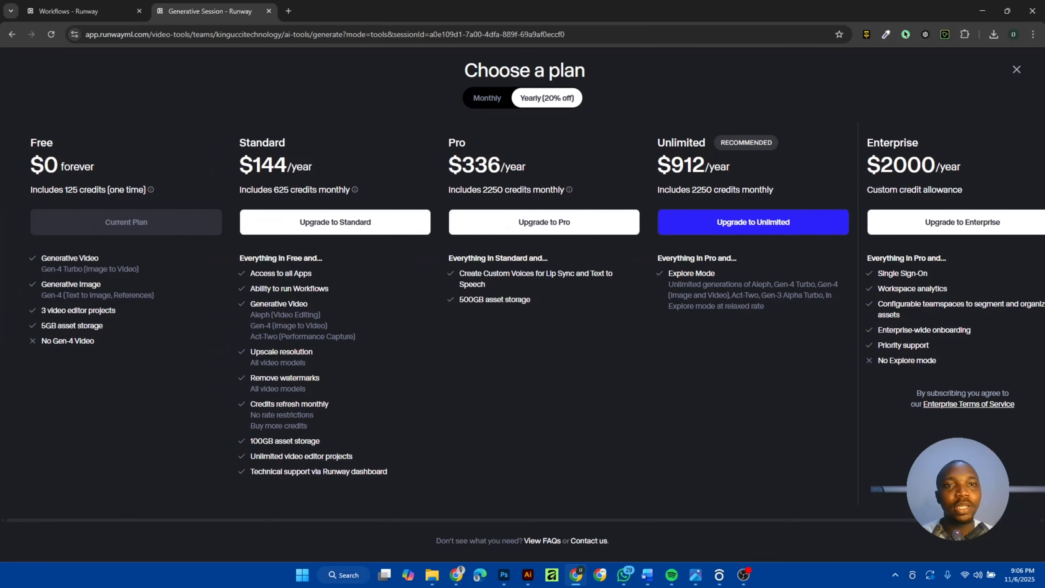
scroll(523, 323, right, 2)
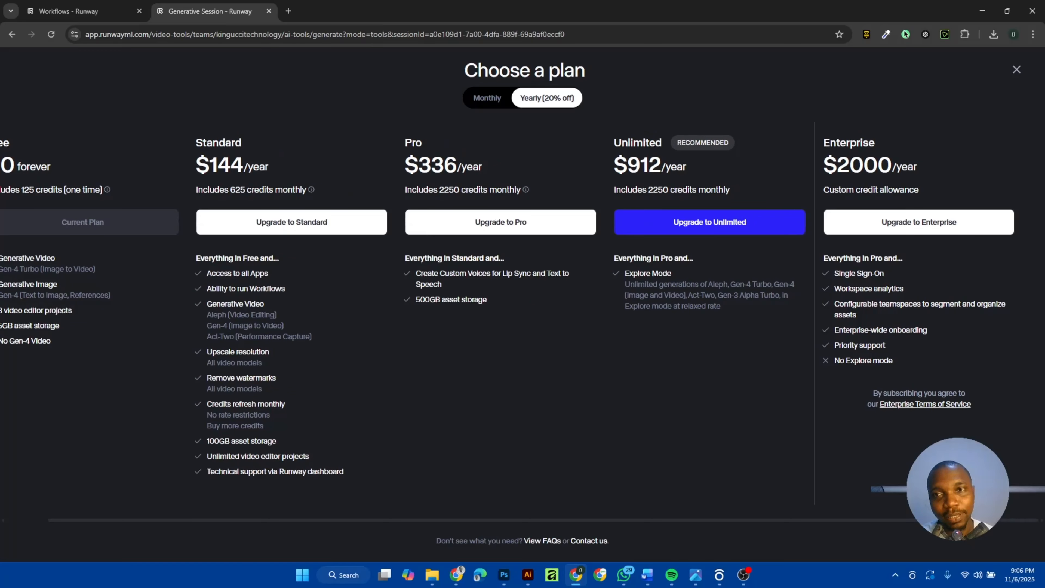